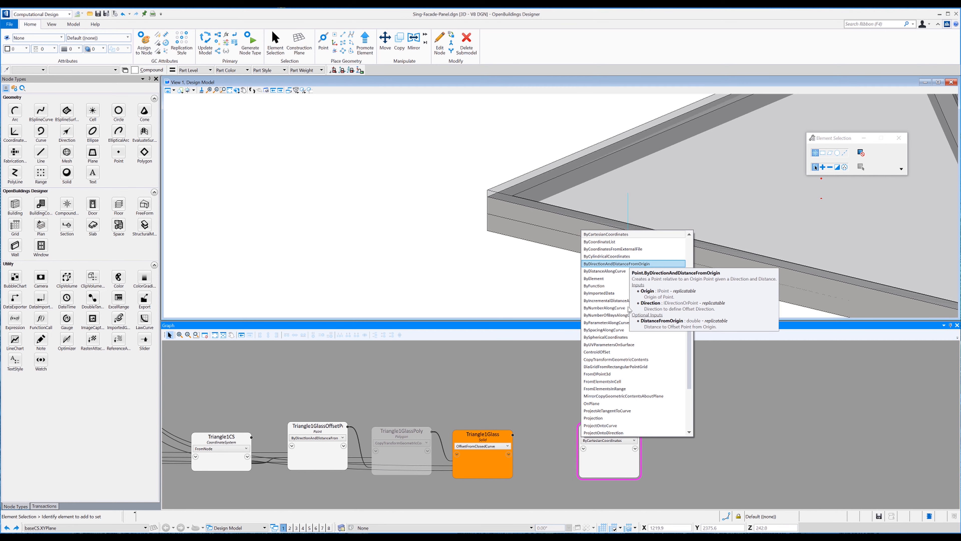
Set the new point node's technique to ByDirectionAndDistanceFromOrigin and wire Triangle1CentrePoint into its Origin input.
click(581, 455)
middle_drag(340, 449, 746, 445)
click(224, 440)
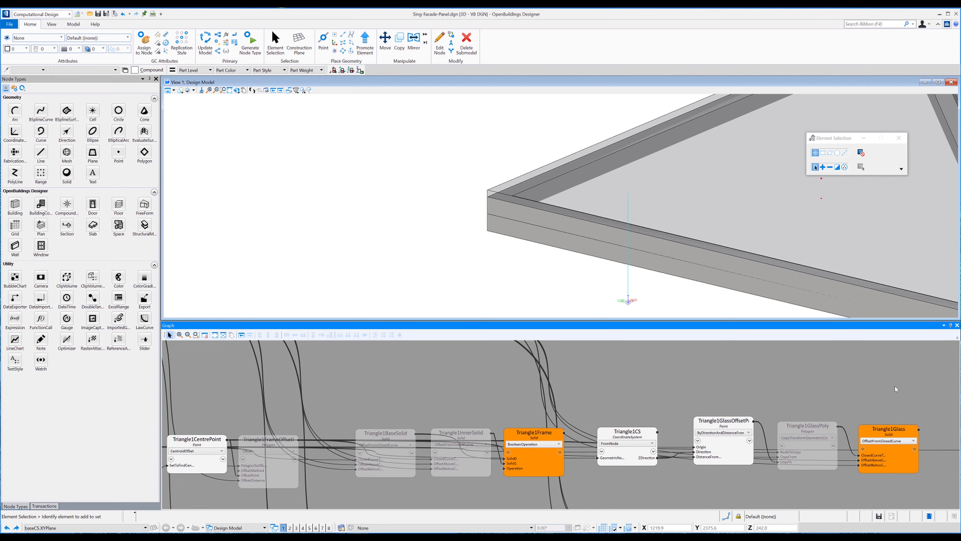
middle_drag(881, 383, 508, 382)
click(616, 443)
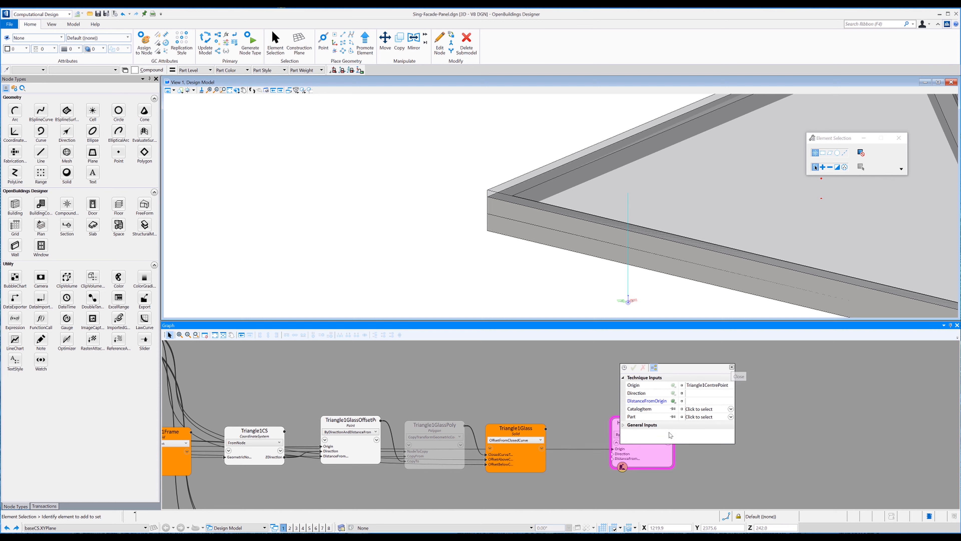
click(732, 367)
Set the Direction input of HoodStructureOffset1 to Triangle1CS.ZDirection.
double_click(660, 454)
text(Tria)
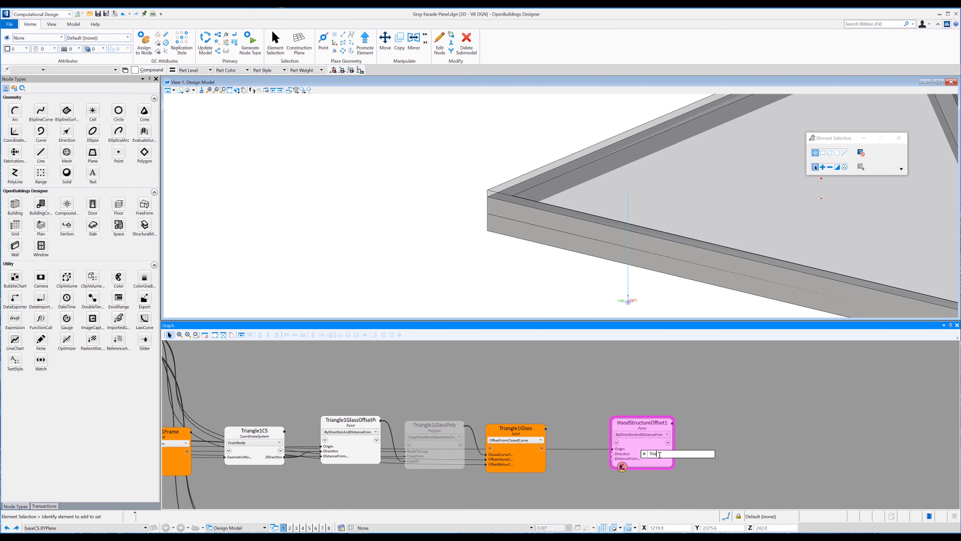
text(ngle1CS.ZDirection)
Define the offset point's distance from origin with a new variable, HoodStrucutreOffsetDistance=200.
double_click(654, 458)
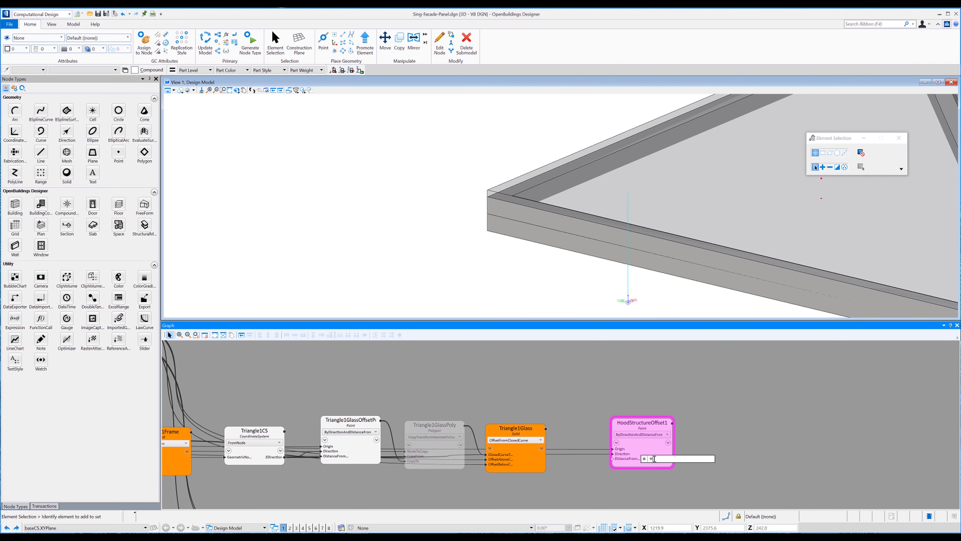
text(HoodStrucutreO)
text(ffsetDistance=200)
key(Return)
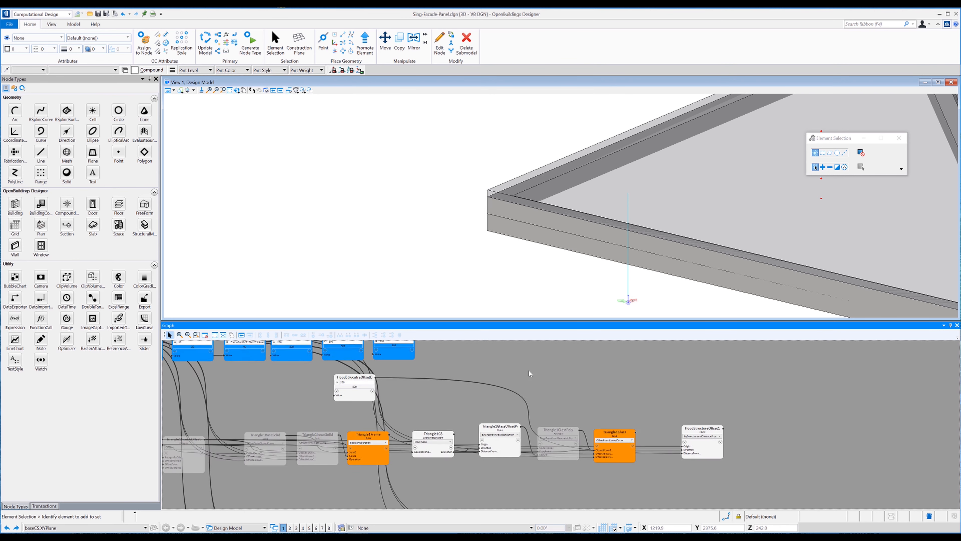
Colorize the two uncoloured hood variable nodes blue to match the other variable nodes in the row.
drag(479, 465, 516, 413)
right_click(513, 416)
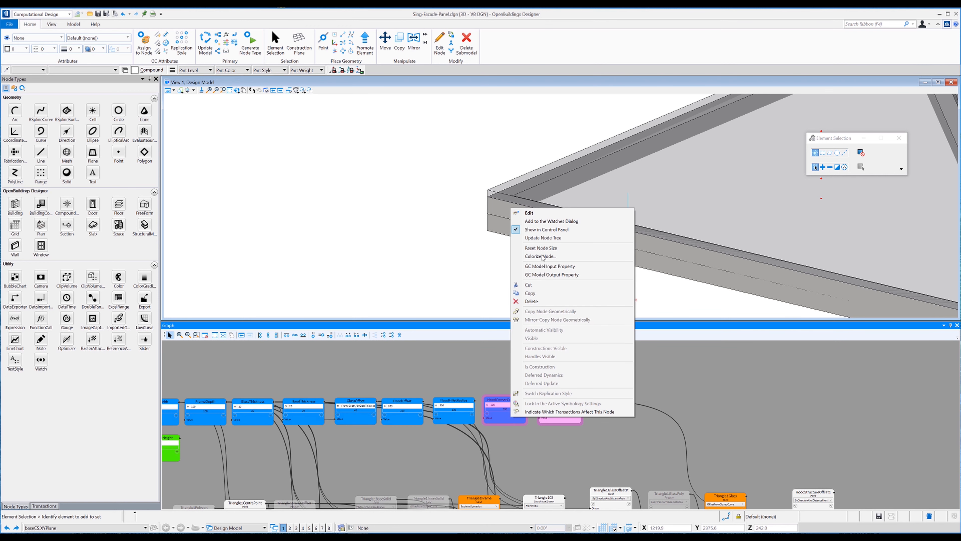
click(544, 258)
click(603, 421)
Add a polygon node named Triangle1HoodStructureOffsetPoly beside HoodStructureOffset1, using the CopyTransformGeometricContents technique.
middle_drag(603, 420, 395, 334)
drag(144, 153, 670, 417)
double_click(670, 413)
text(Triang)
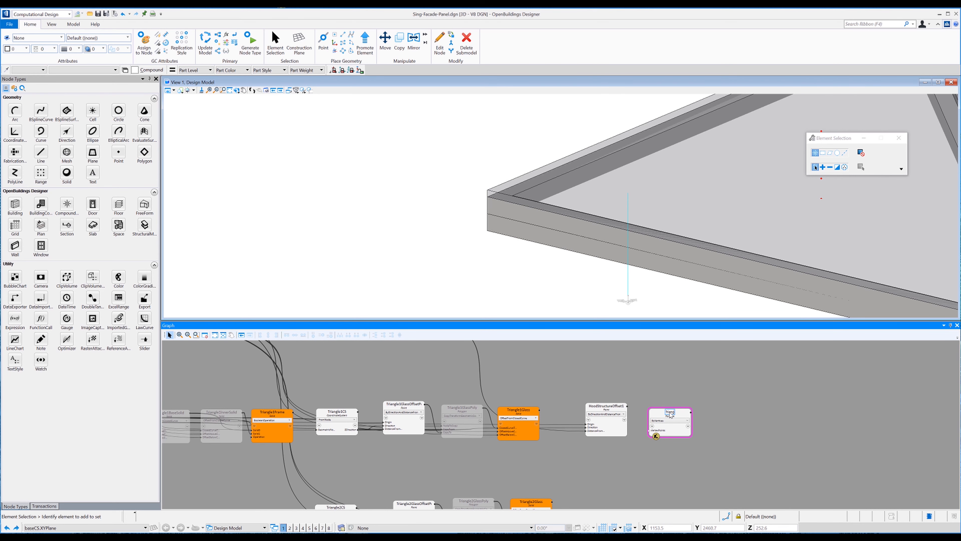
text(ele1HoodStructure)
click(677, 420)
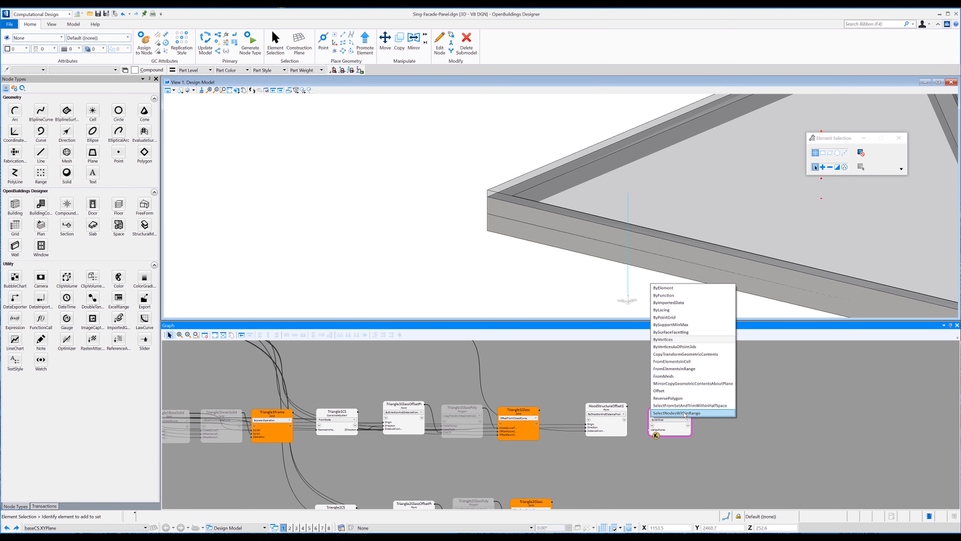
click(683, 353)
Set the new polygon node's NodeToCopy input to Triangle1Polygon.
click(690, 431)
text(Triangle1Polygon)
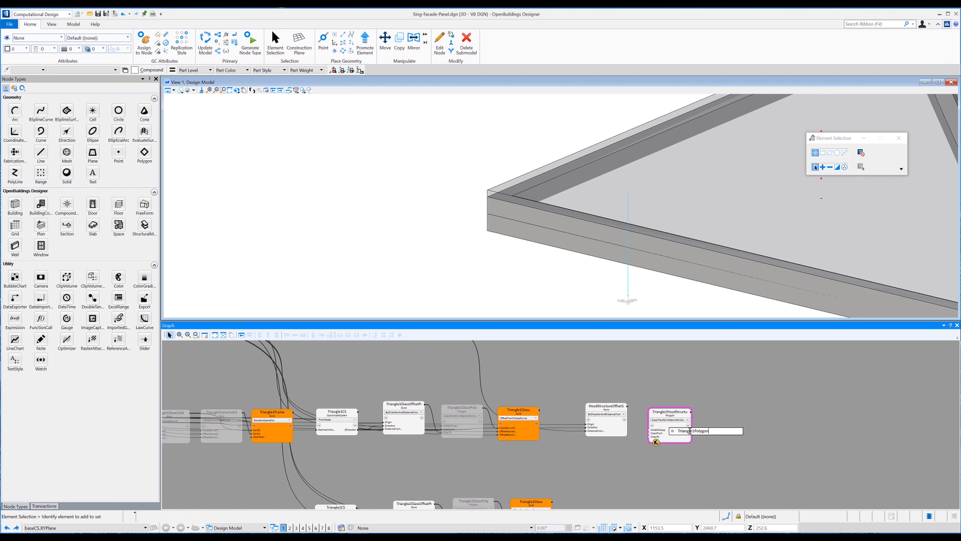
key(Return)
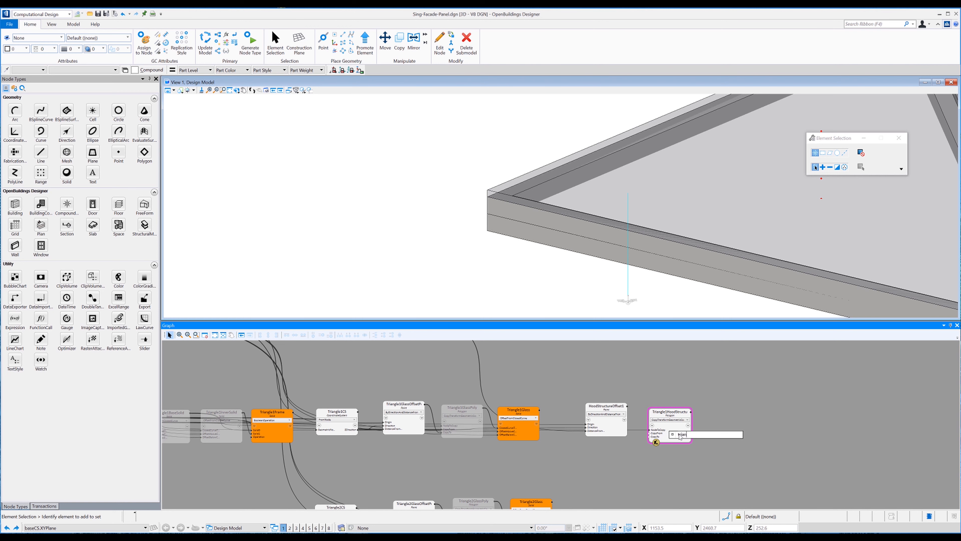
Set the polygon node's CopyFrom input to Triangle1CentrePoint and wire HoodStructureOffset1 into CopyTo.
text(tri)
key(Down)
key(Down)
key(Down)
key(Down)
key(Down)
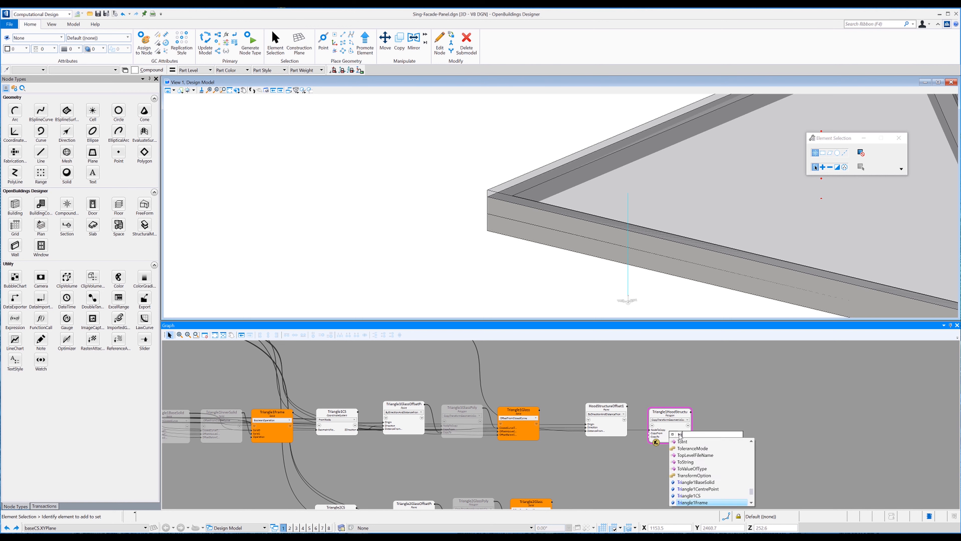
key(Up)
key(Up)
key(Up)
key(Up)
key(Return)
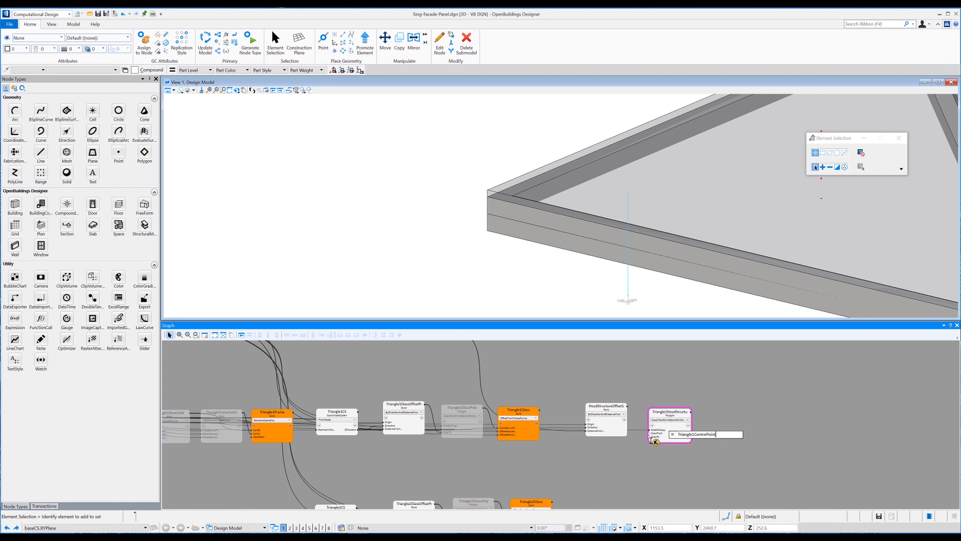
key(Return)
drag(627, 407, 650, 437)
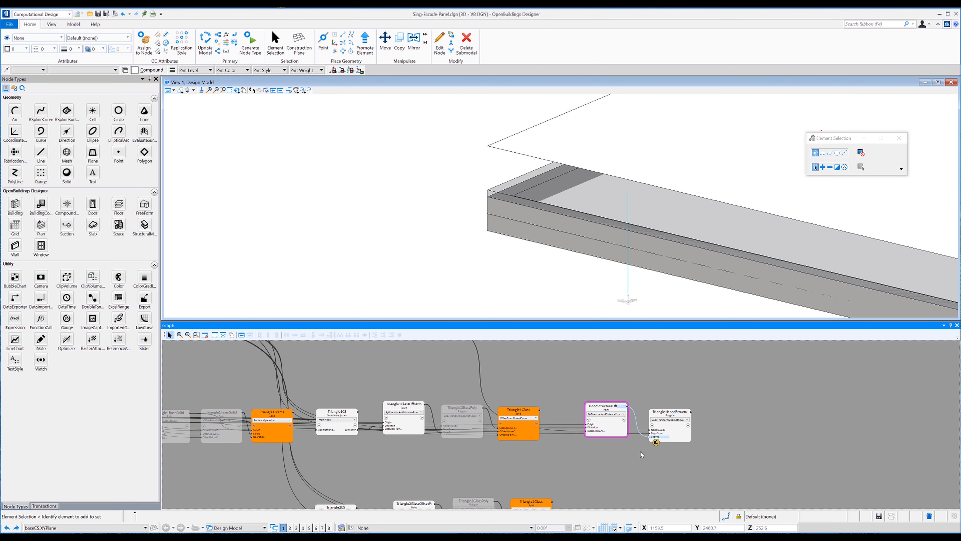
click(676, 479)
Set the hood structure offset polygon's color to Colors.BlueViolet in its general inputs.
click(669, 427)
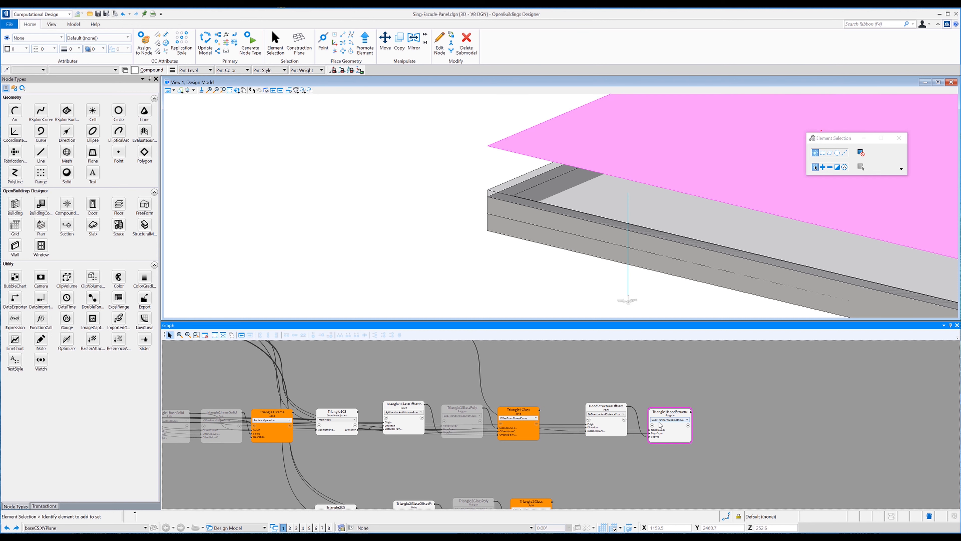
click(653, 426)
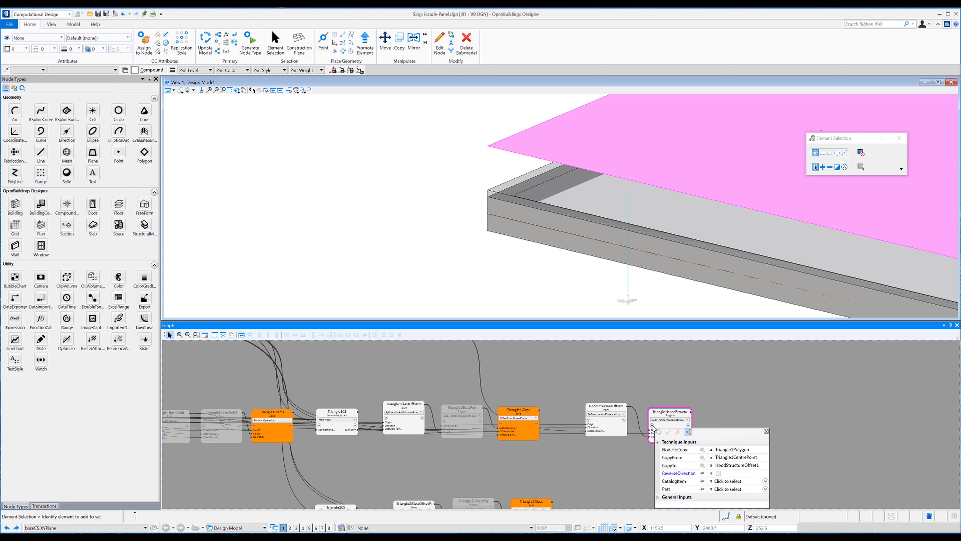
click(658, 497)
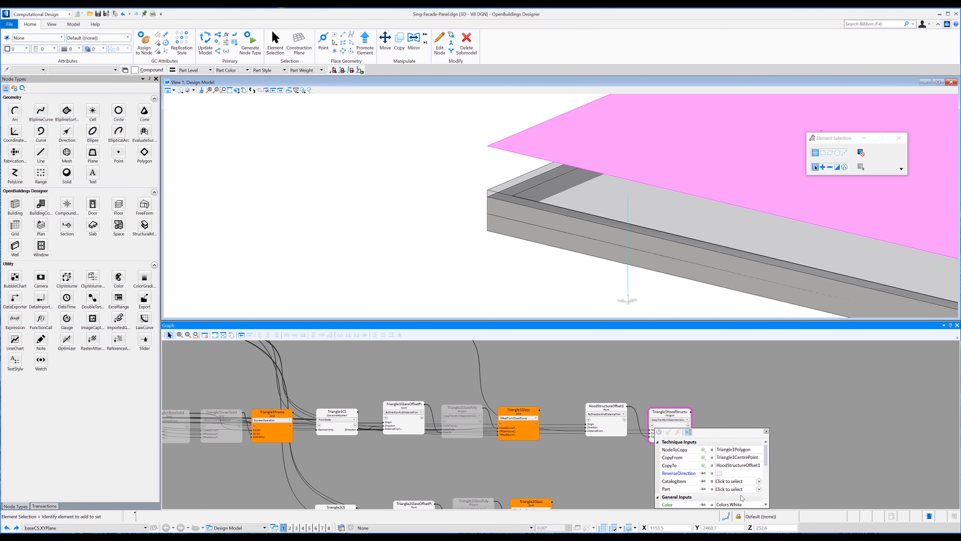
click(750, 504)
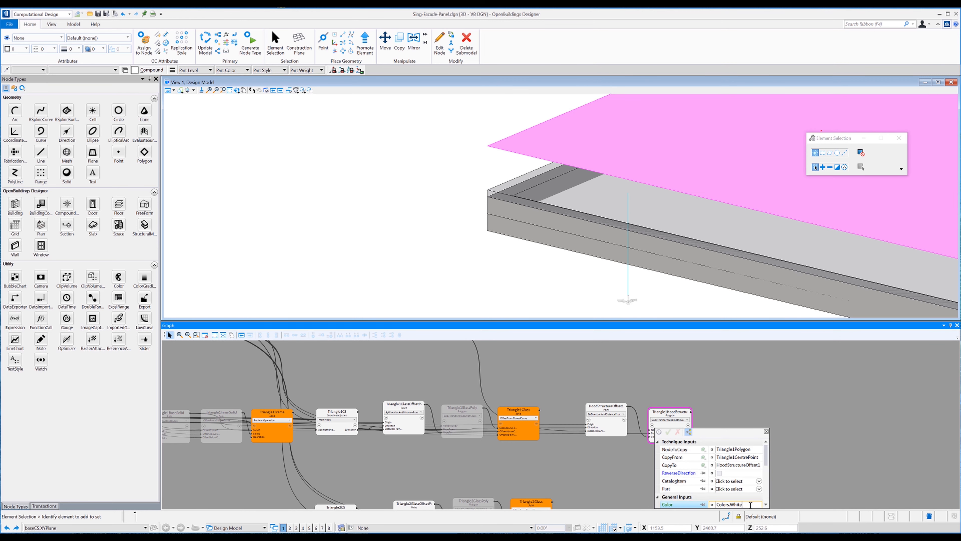
key(BackSpace)
key(BackSpace)
key(BackSpace)
key(BackSpace)
text(B)
key(Down)
key(Down)
key(Down)
key(Down)
key(Down)
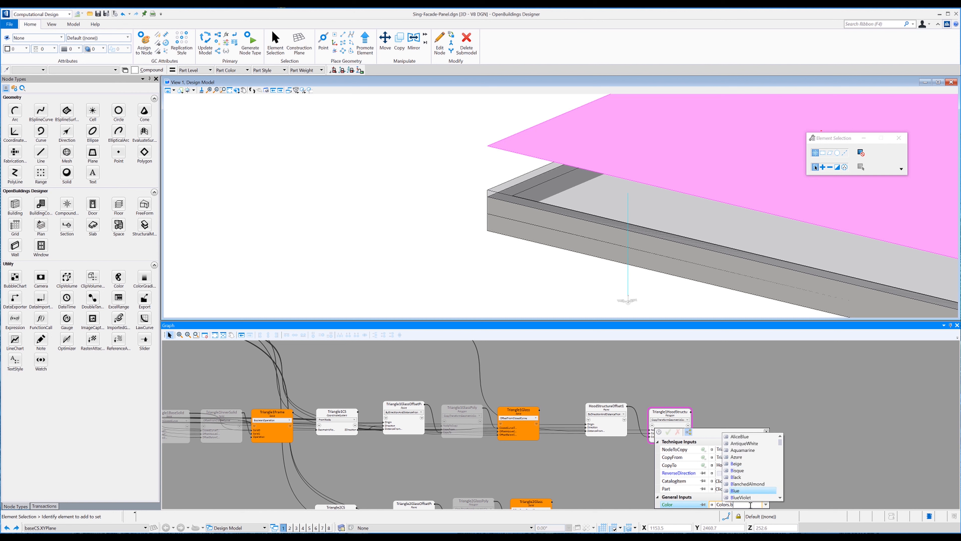
key(Return)
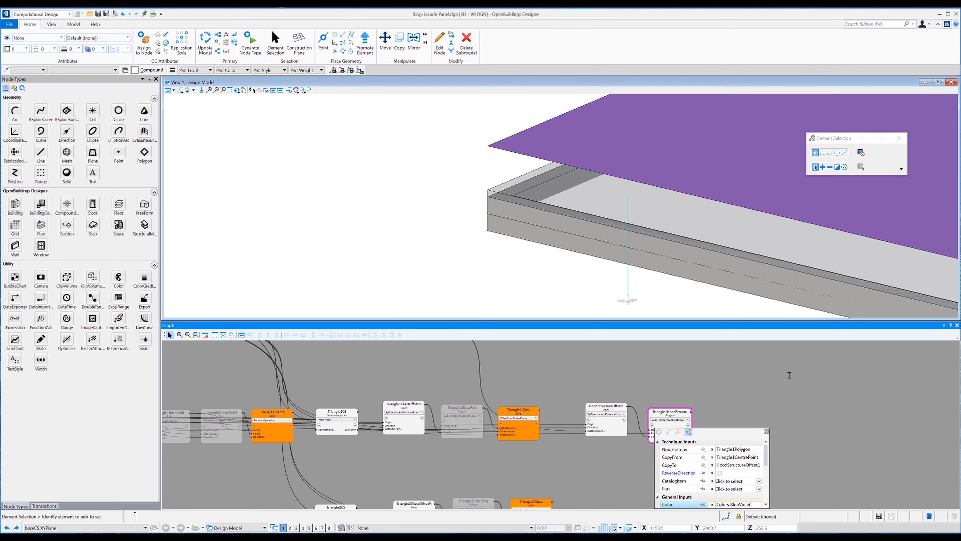
click(767, 431)
Change the hood structure offset distance variable to the expression FrameDepth/2+GlassThickness.
middle_drag(503, 383, 708, 424)
click(559, 360)
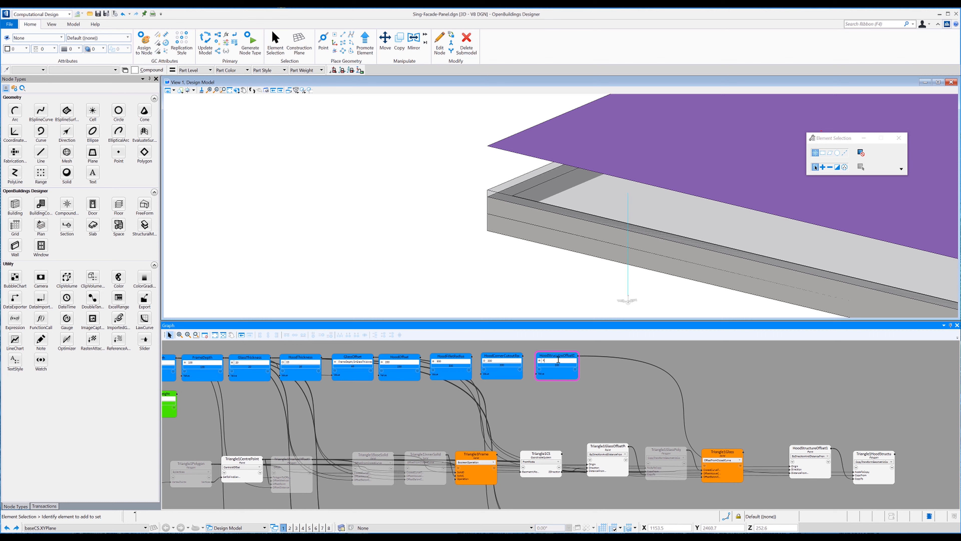
text(FrameDepth/2+GlassThickness)
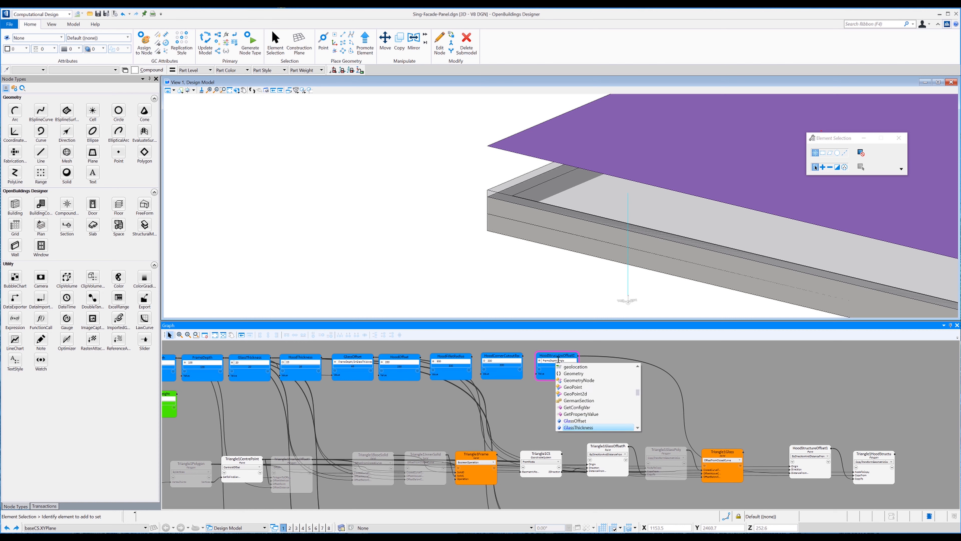
key(Return)
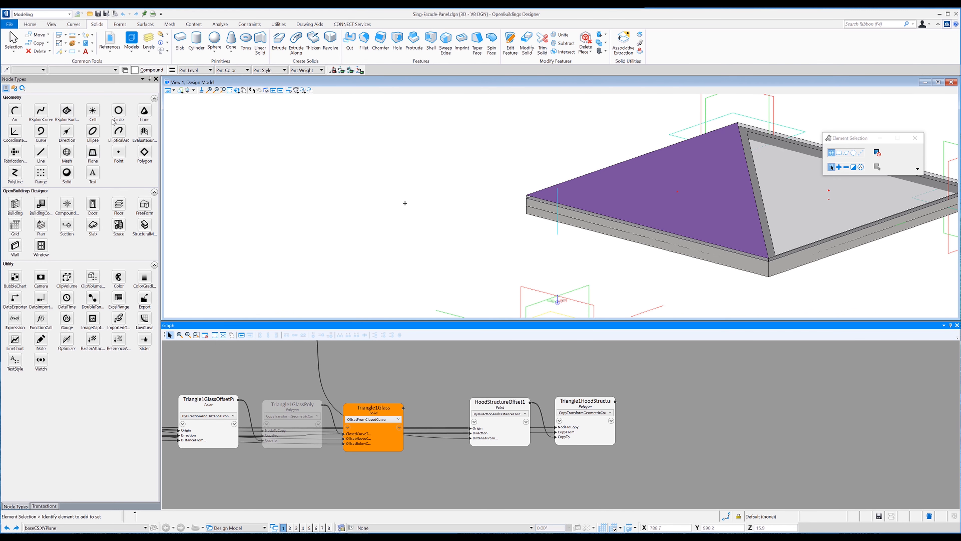
Place a cell node in the graph next to the hood structure offset polygon node.
click(92, 111)
click(685, 411)
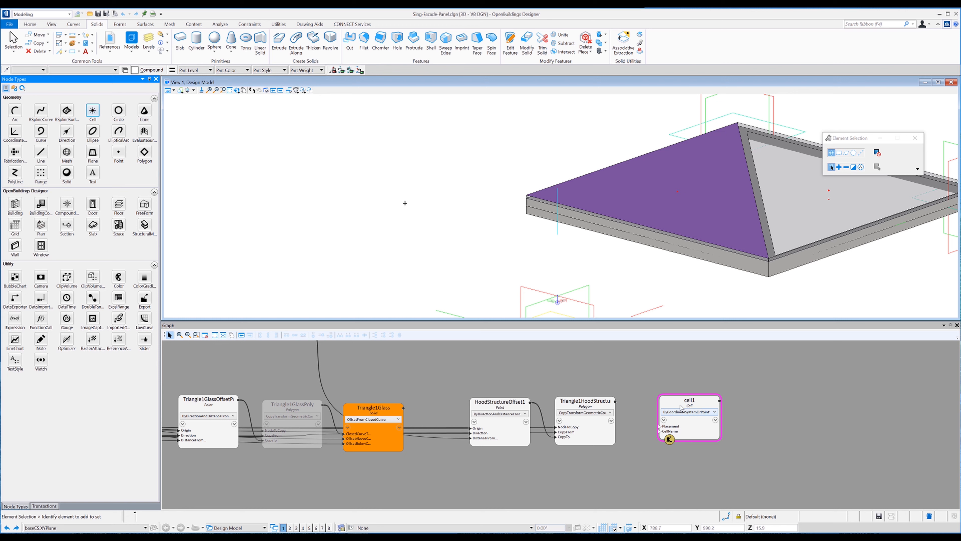
drag(670, 402, 658, 403)
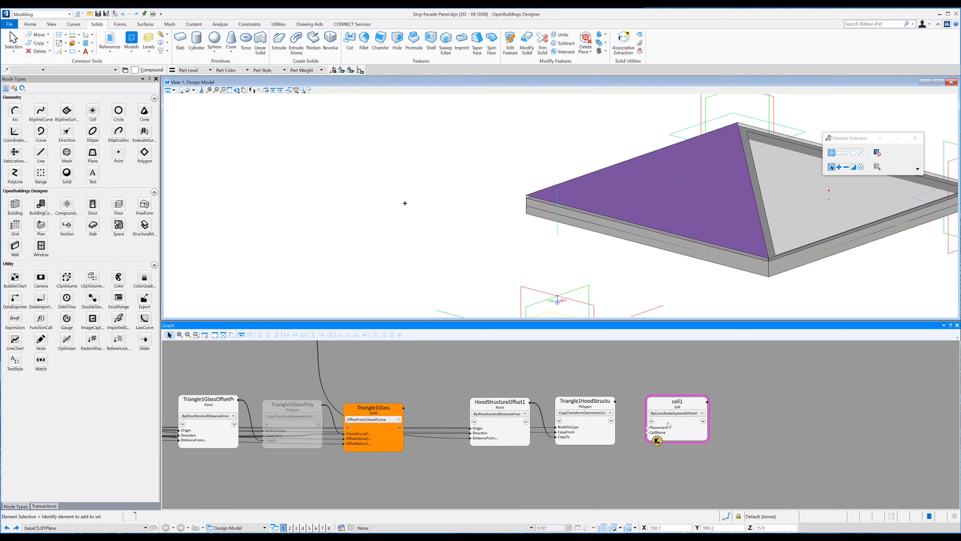
Expose the cell node's LibraryName input and set it to "C:\Temp\FacadeCells.cel".
click(652, 423)
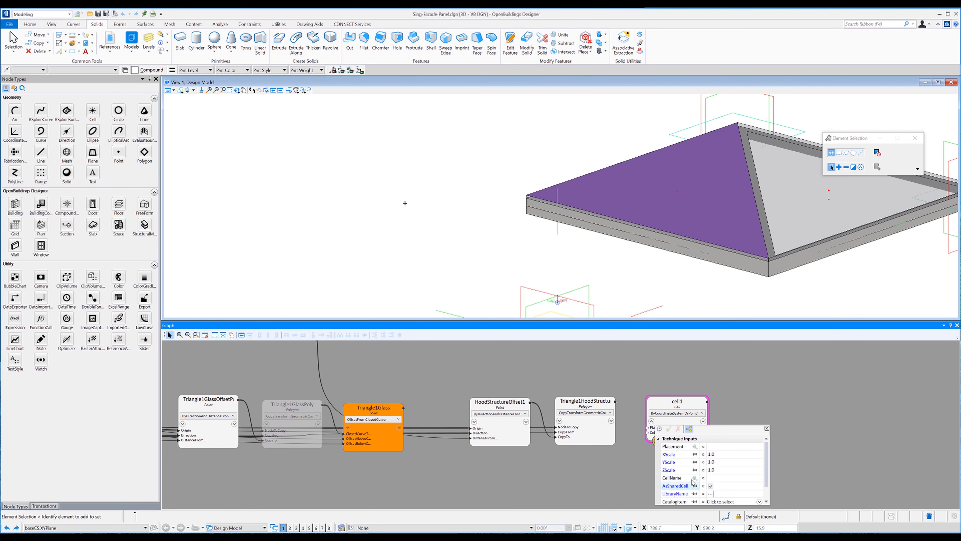
click(695, 494)
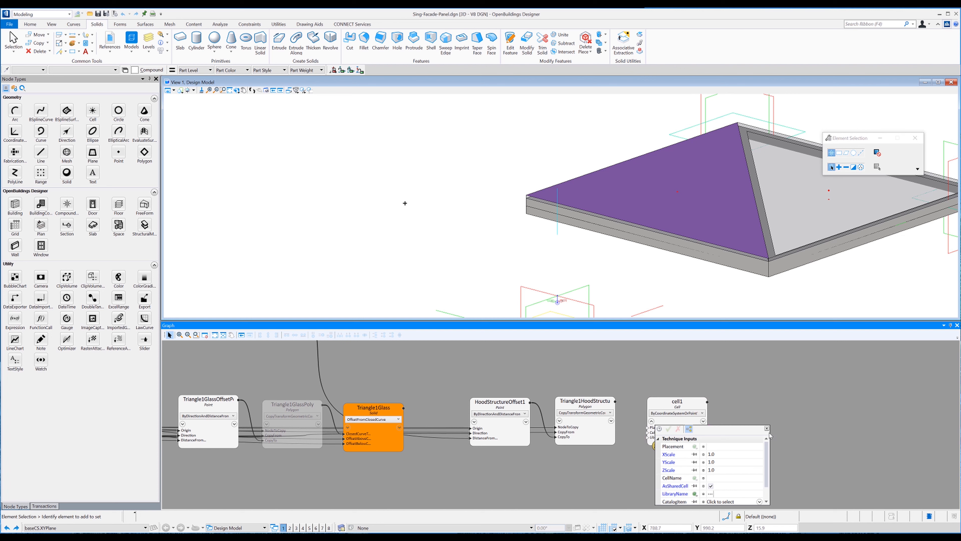
double_click(651, 437)
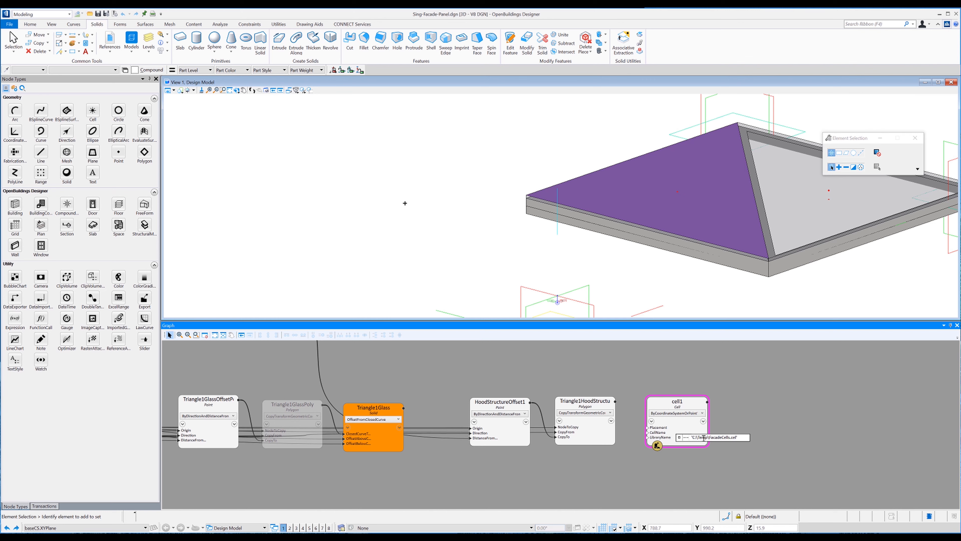
Set the cell node's CellName input to "HoodCornerPost".
click(689, 433)
text(Triangle Hood Cell)
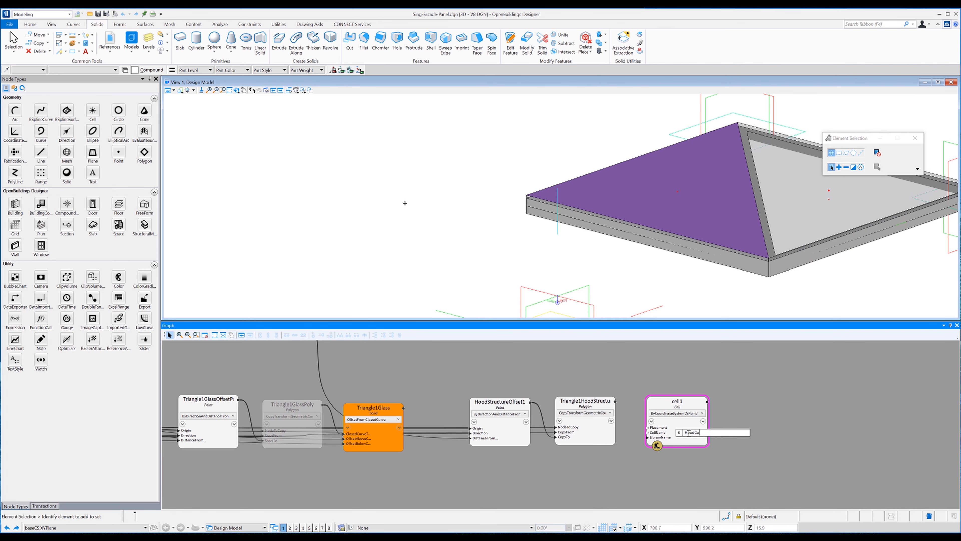
key(BackSpace)
key(BackSpace)
key(BackSpace)
key(BackSpace)
key(BackSpace)
key(BackSpace)
key(BackSpace)
key(BackSpace)
key(BackSpace)
key(BackSpace)
key(BackSpace)
key(BackSpace)
key(BackSpace)
key(BackSpace)
key(BackSpace)
key(BackSpace)
key(BackSpace)
key(BackSpace)
text("HoodCornerPost")
key(Return)
Wire the hood structure offset polygon into the cell's Placement and extend it to Triangle1HoodStructureOffsetPoly.Vertices[2].
click(660, 428)
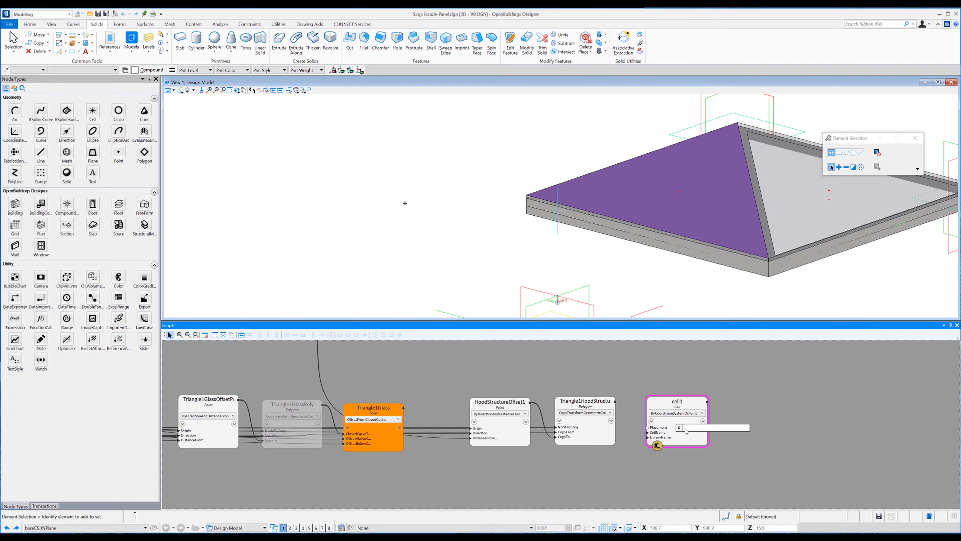
drag(611, 402, 647, 430)
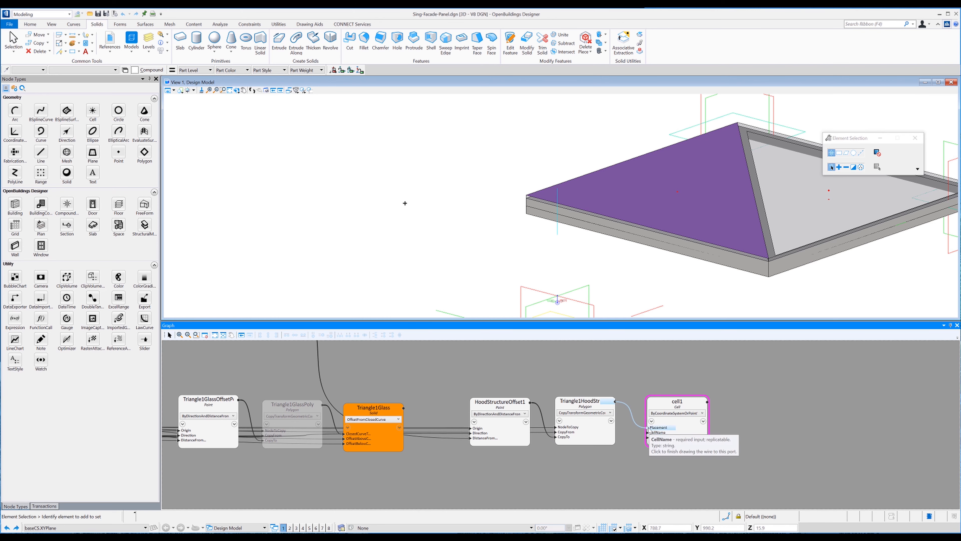
mouse_move(670, 427)
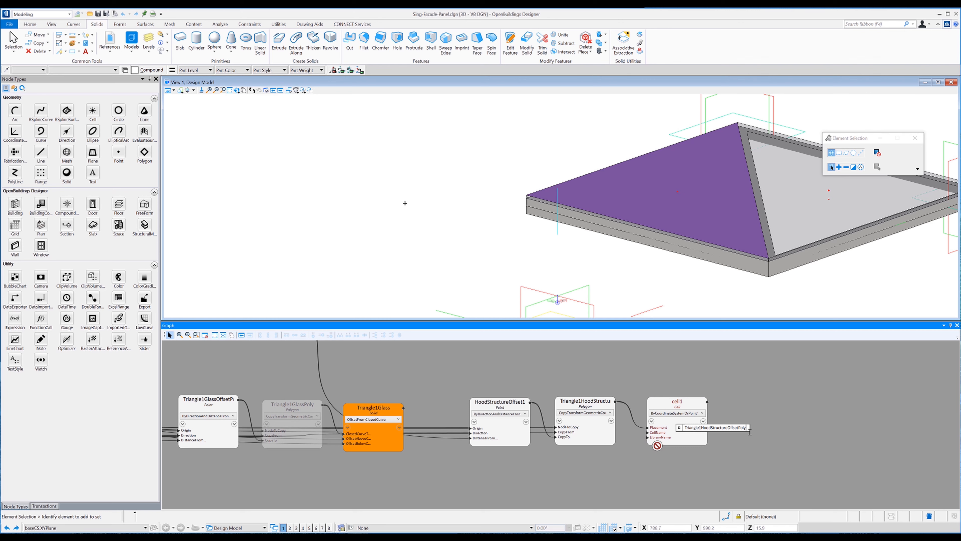
text(.Vertices[2)
key(Return)
Turn the cell's Placement expression into a list of Triangle1HoodStructureOffsetPoly.Vertices[2] and Vertices[1] in the expression editor, and apply it.
click(662, 428)
click(686, 438)
drag(295, 131, 415, 119)
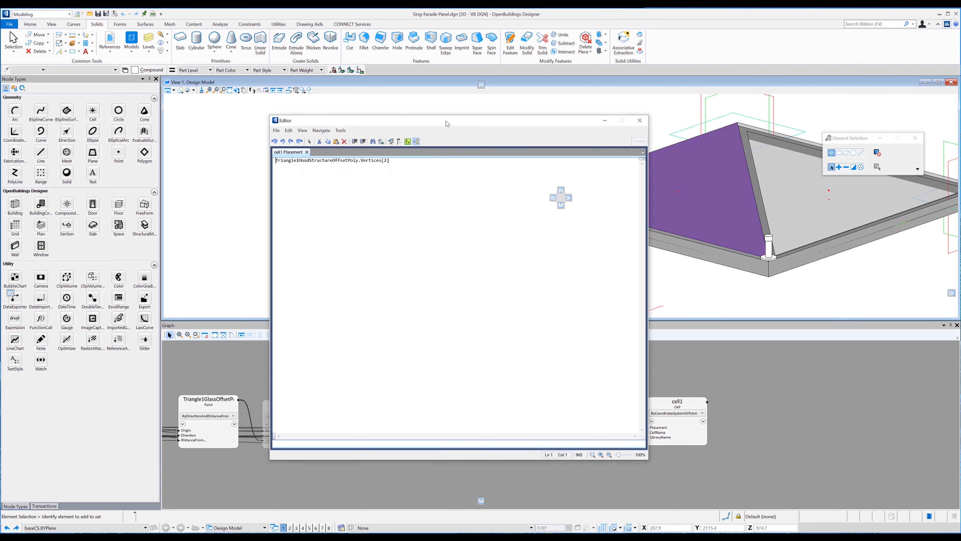
drag(390, 161, 273, 172)
key(ctrl+c)
key(Home)
text({)
key(End)
text(,)
key(ctrl+v)
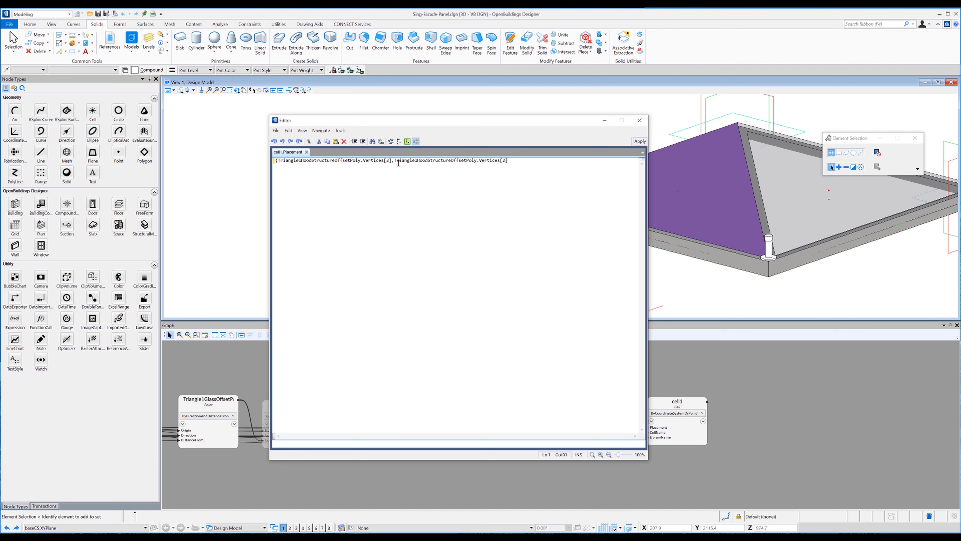
key(BackSpace)
text(1)
click(640, 141)
click(640, 120)
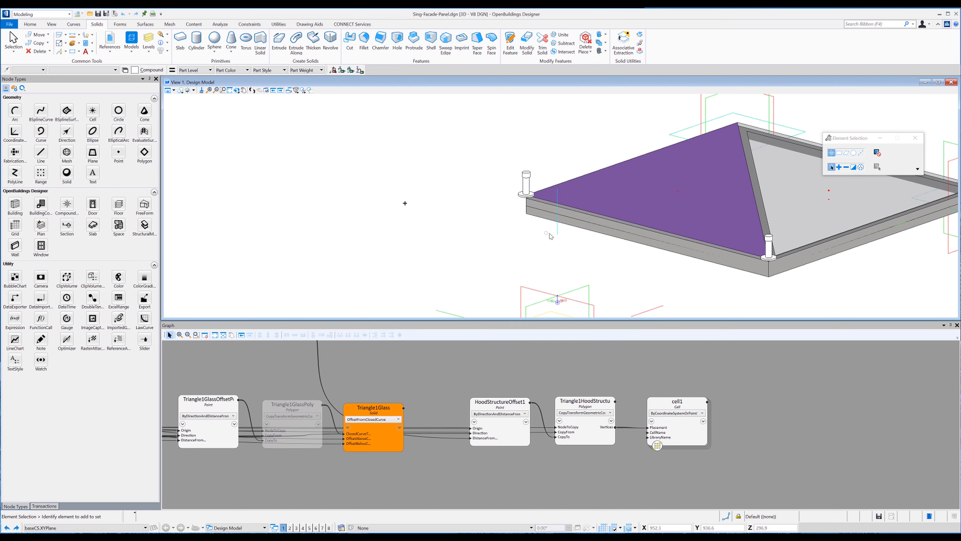
Switch the model view to Top and look at the whole panel with its corner posts.
click(238, 90)
click(250, 107)
scroll(465, 191, down, 5)
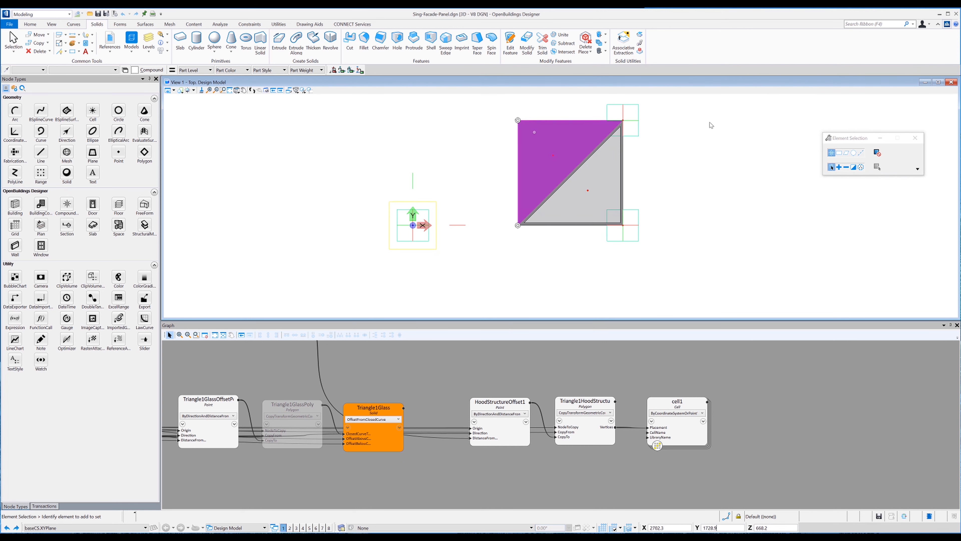
Rename the corner post cell node as CornerPosts.
click(238, 91)
click(250, 98)
drag(453, 137, 470, 182)
right_click(470, 183)
click(682, 402)
text(CornerPosts)
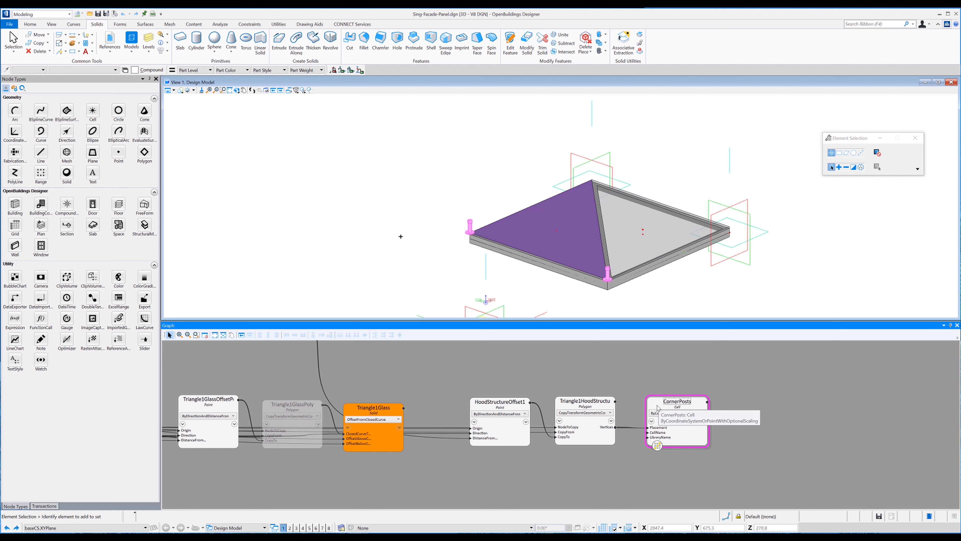
click(719, 440)
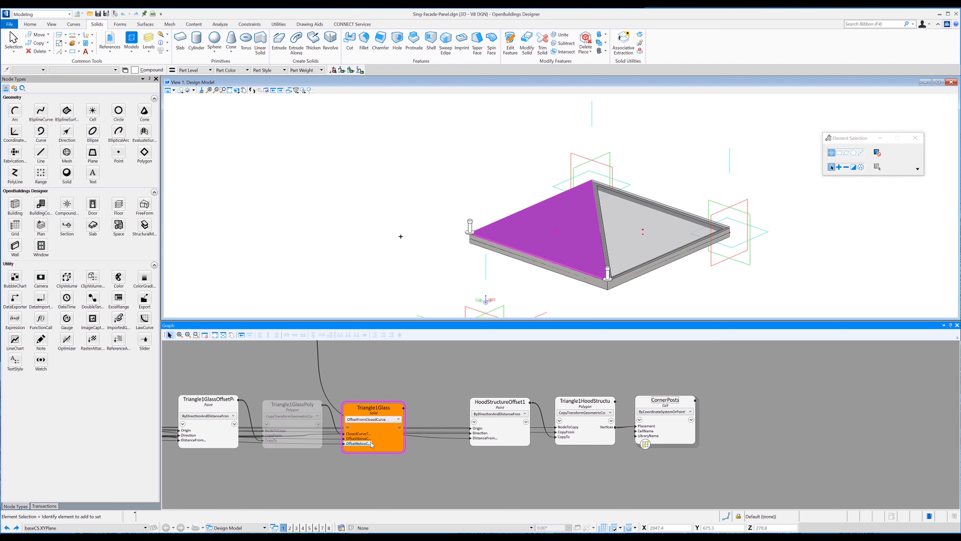
Colorize the CornerPosts node with the same orange as the Triangle1Glass node.
click(670, 424)
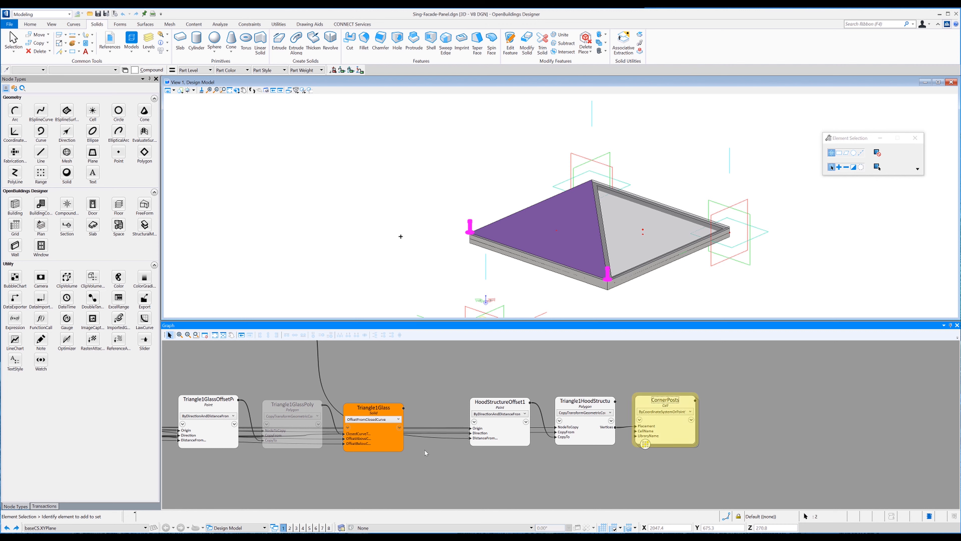
right_click(391, 442)
click(421, 280)
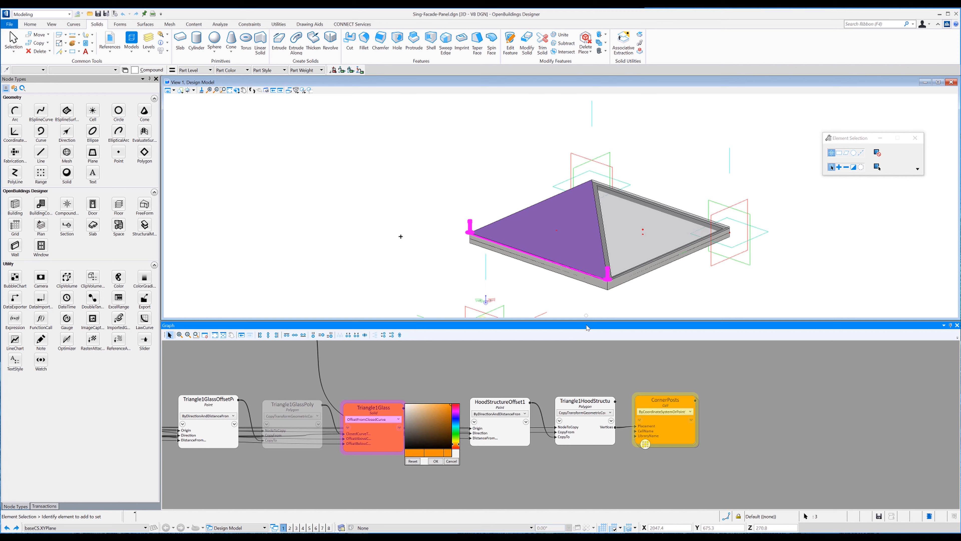
click(435, 461)
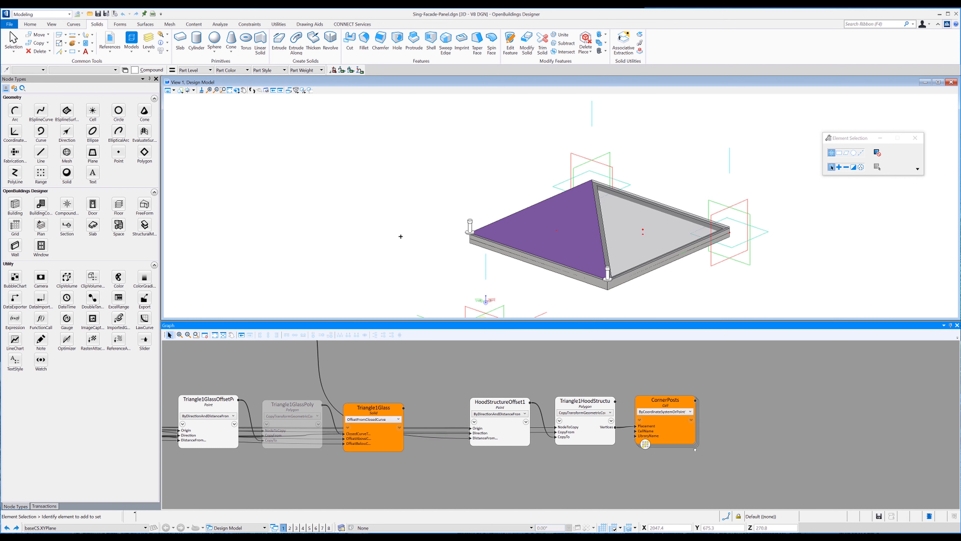
middle_drag(695, 449, 609, 448)
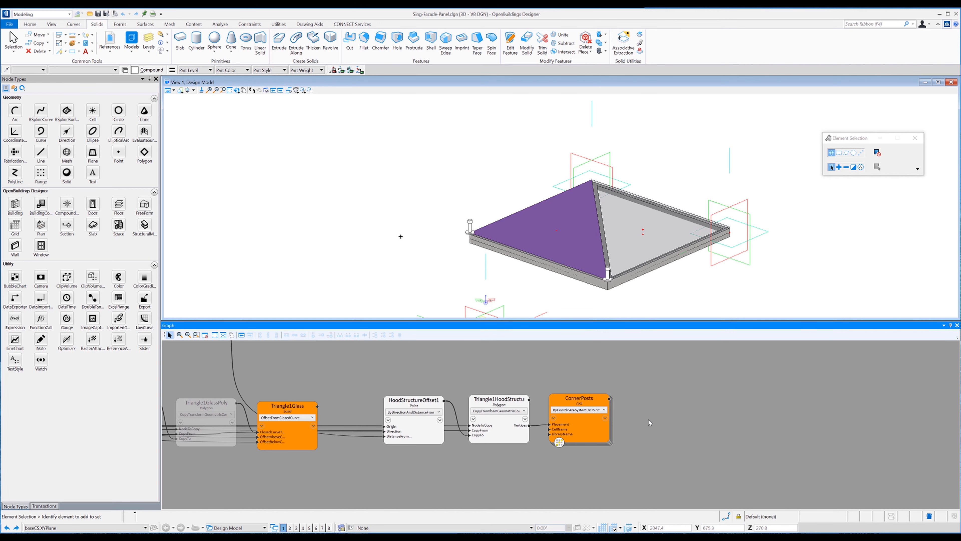
Copy the HoodStructureOffset1 point and its hood structure polygon node together, and place the pasted pair beside the CornerPosts node.
click(470, 229)
right_click(412, 420)
click(462, 453)
drag(503, 457, 413, 425)
right_click(419, 425)
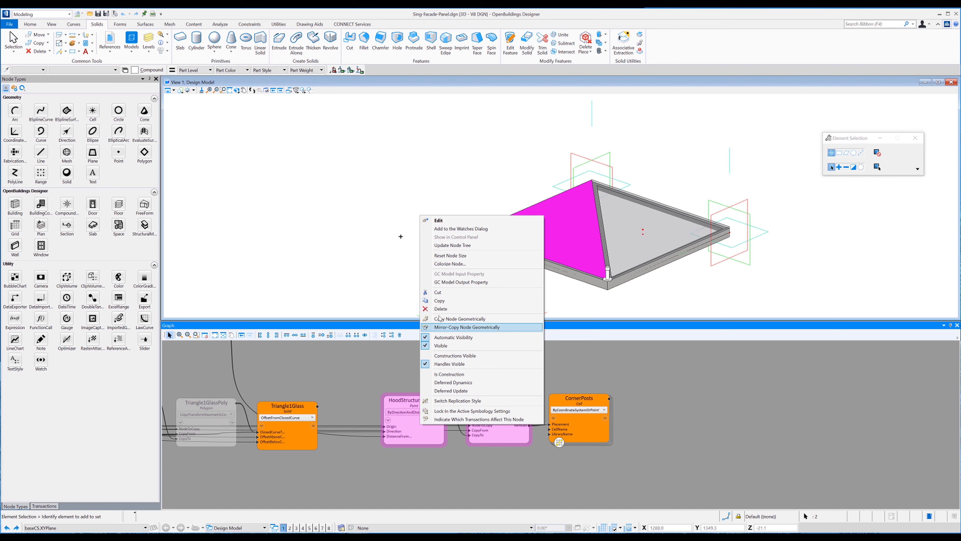
click(439, 300)
right_click(650, 400)
click(678, 405)
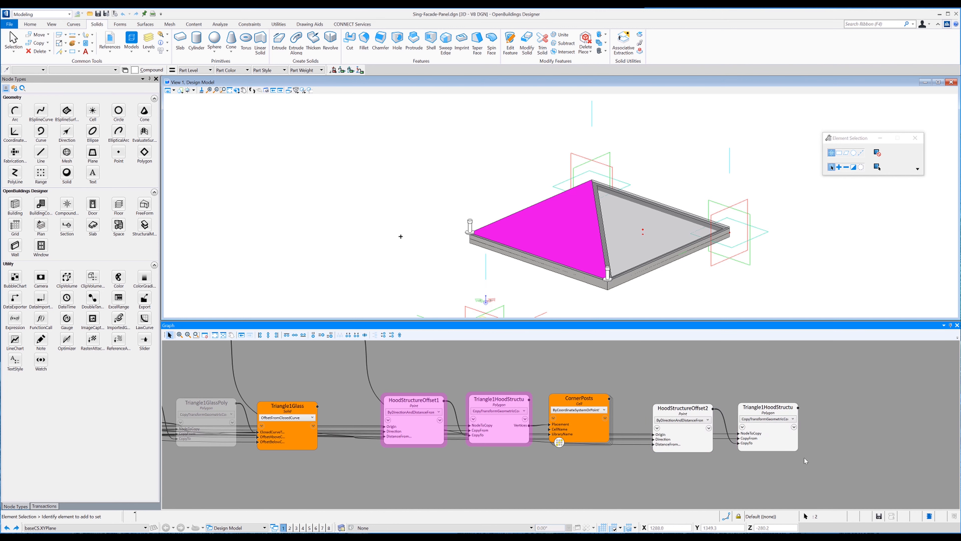
drag(700, 435, 679, 425)
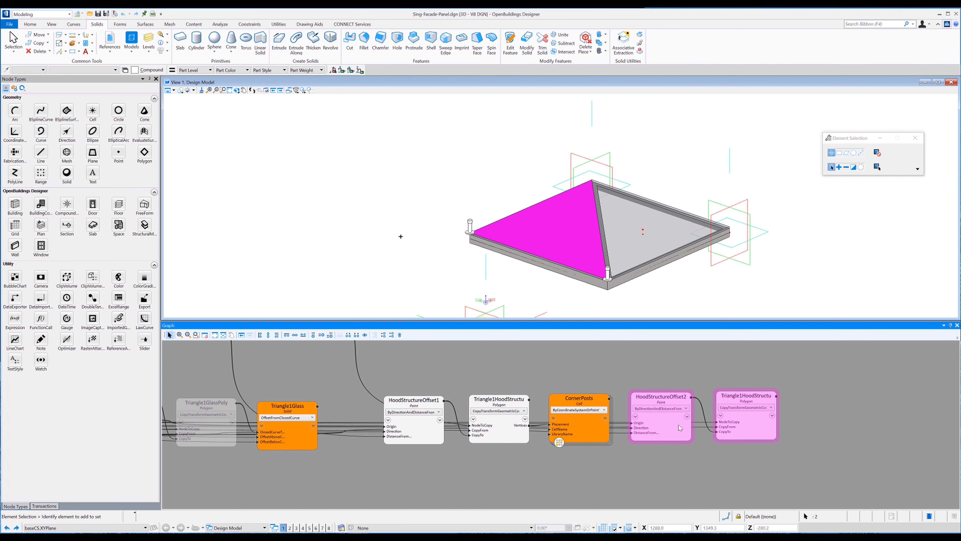
click(694, 443)
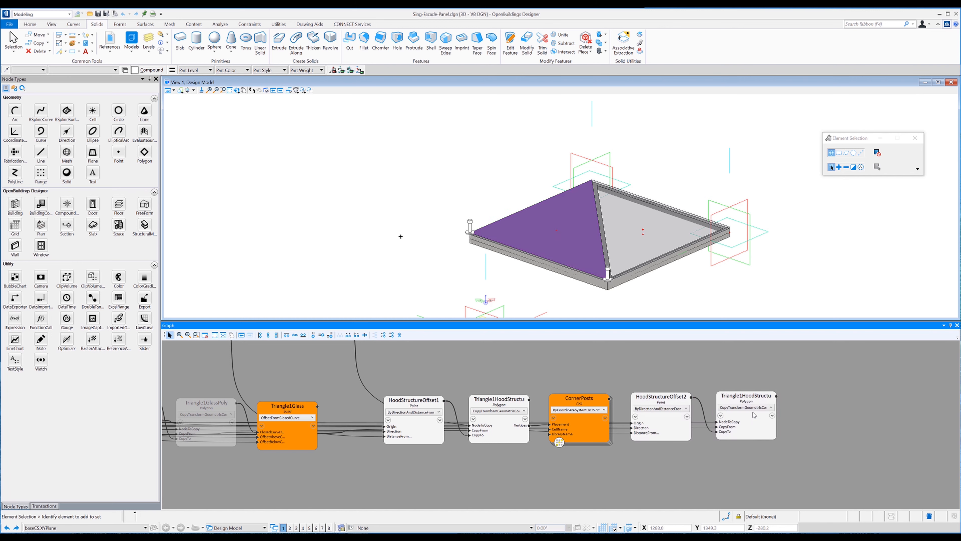
Rename the copied polygon node as Triangle1HoodStructureOffsetPolyPostTop.
double_click(756, 398)
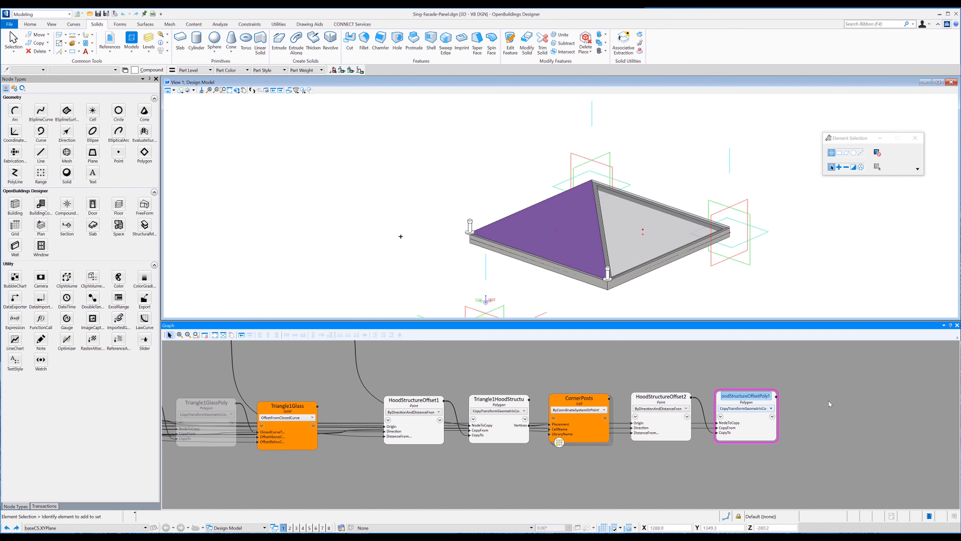
click(768, 399)
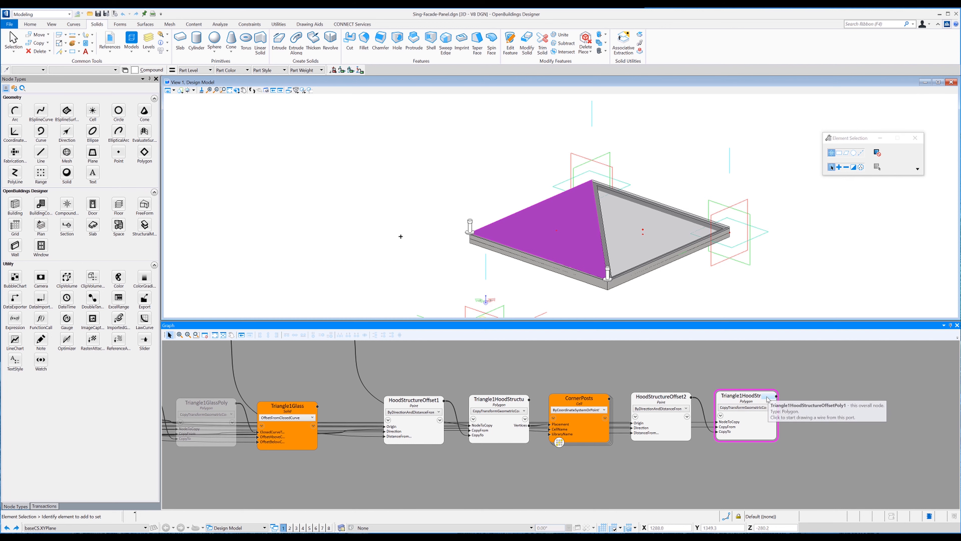
double_click(745, 399)
key(End)
key(BackSpace)
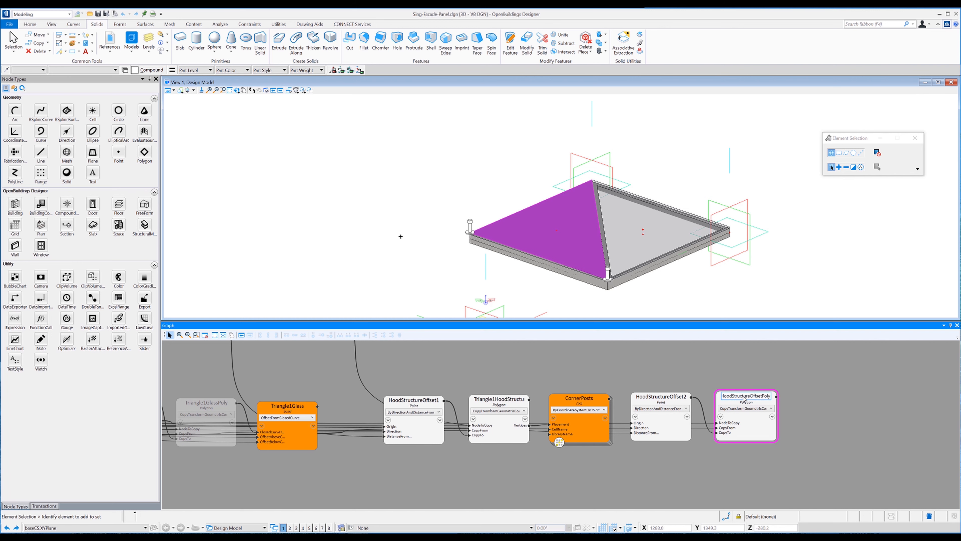
Link HoodStructureOffset2's distance-from-origin input to the separate hood structure offset variable for the top of the posts.
click(649, 438)
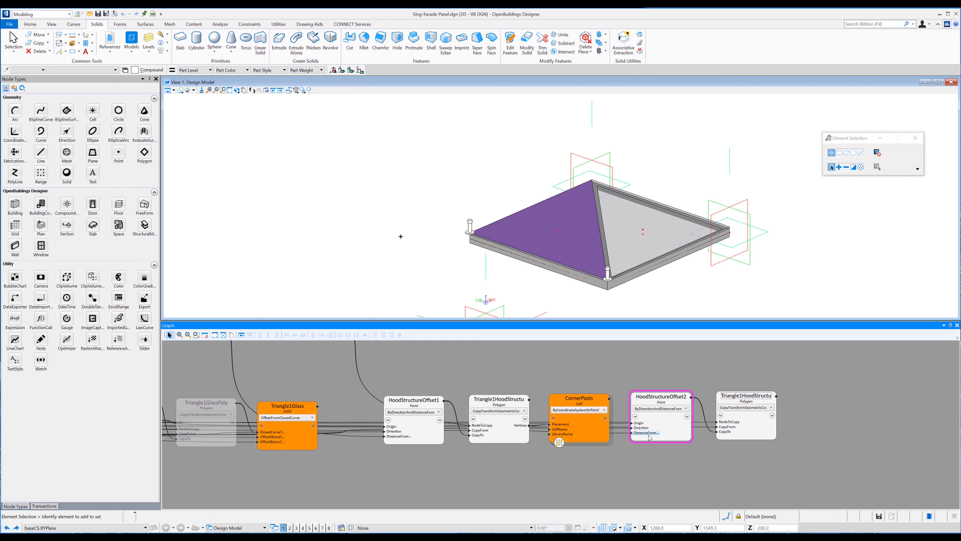
mouse_move(651, 434)
click(725, 436)
key(Return)
scroll(459, 220, up, 2)
click(238, 91)
drag(439, 117, 502, 209)
right_click(501, 209)
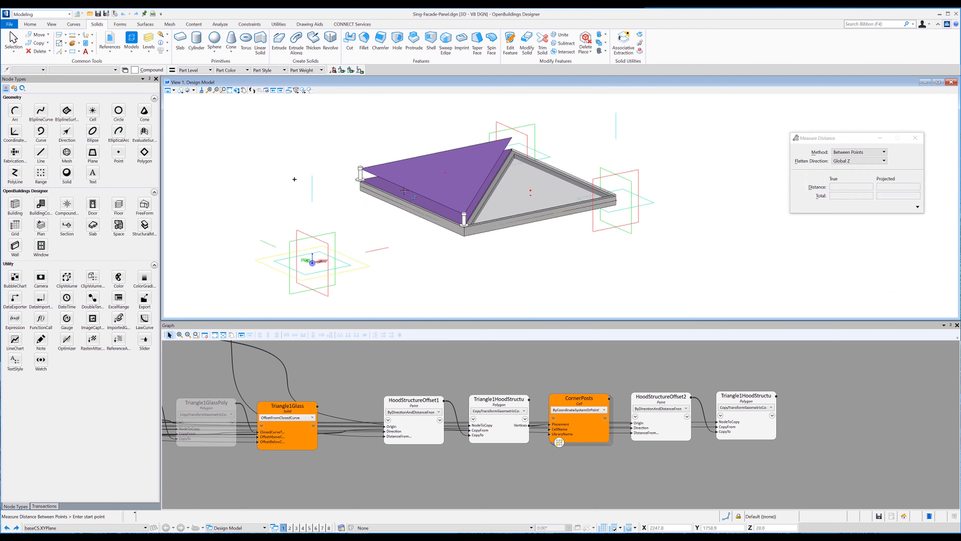
scroll(356, 134, up, 2)
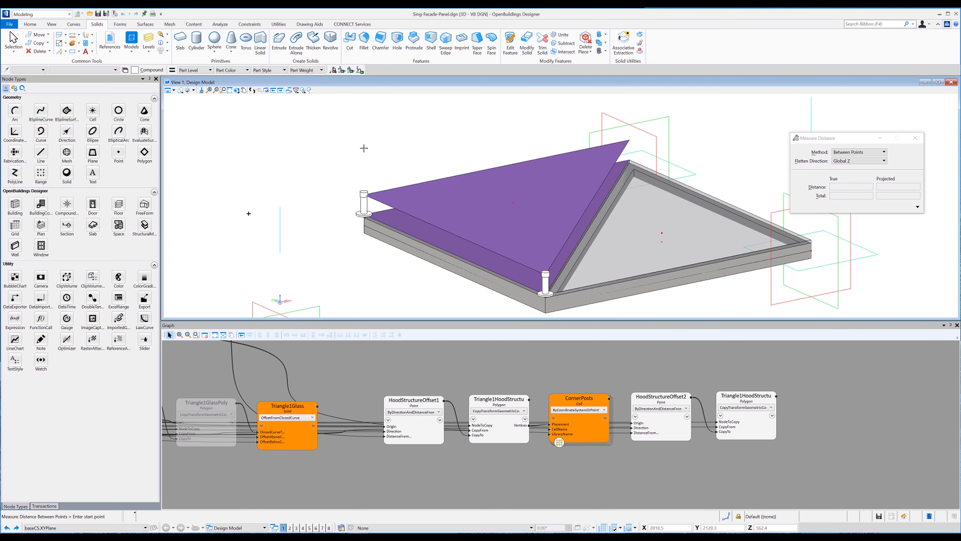
Set the new hood structure offset variable to the expression FrameDepth/2+GlassThickness+135, reusing the neighbouring offset variable's expression.
middle_drag(419, 357, 550, 380)
middle_drag(366, 377, 700, 434)
drag(369, 421, 586, 357)
middle_drag(564, 396, 564, 437)
click(589, 390)
double_click(588, 390)
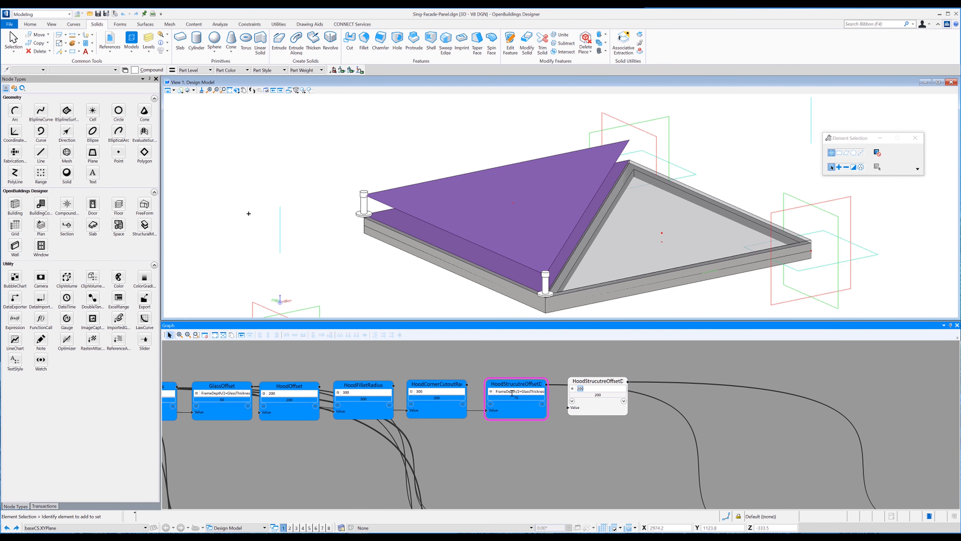
triple_click(506, 393)
key(ctrl+c)
drag(586, 390, 569, 390)
key(ctrl+v)
key(Return)
text(+135)
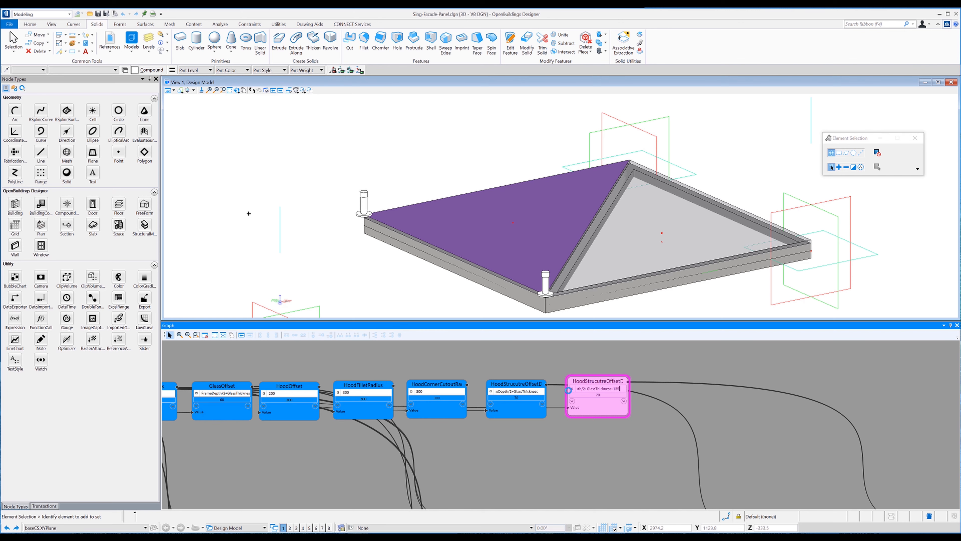
key(Return)
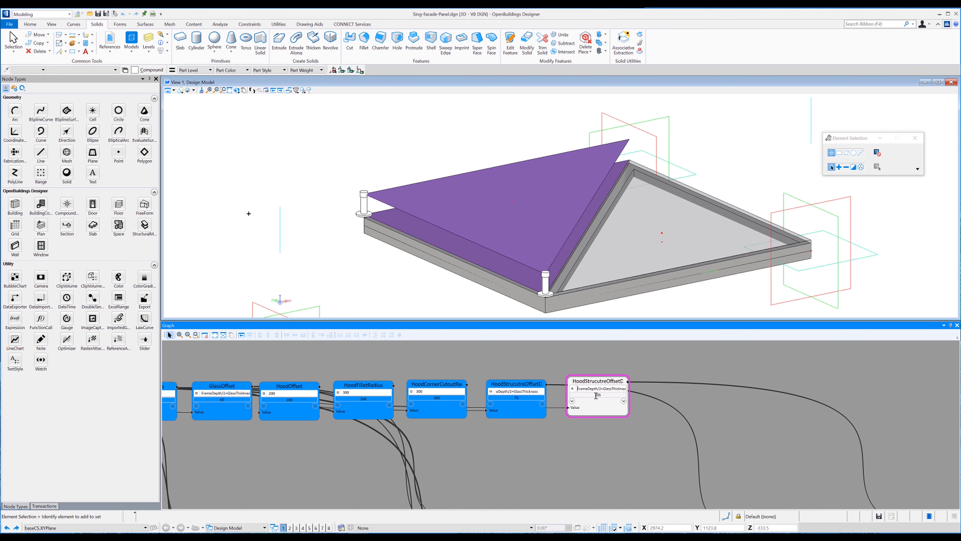
Colorize the new hood structure offset variable node with the same blue as the other variable nodes.
middle_drag(806, 434, 664, 414)
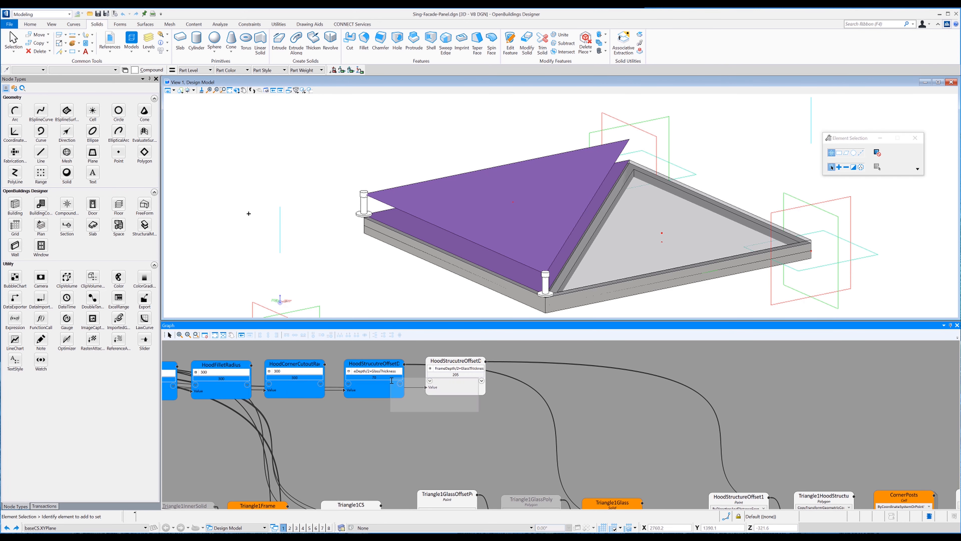
right_click(383, 394)
click(413, 231)
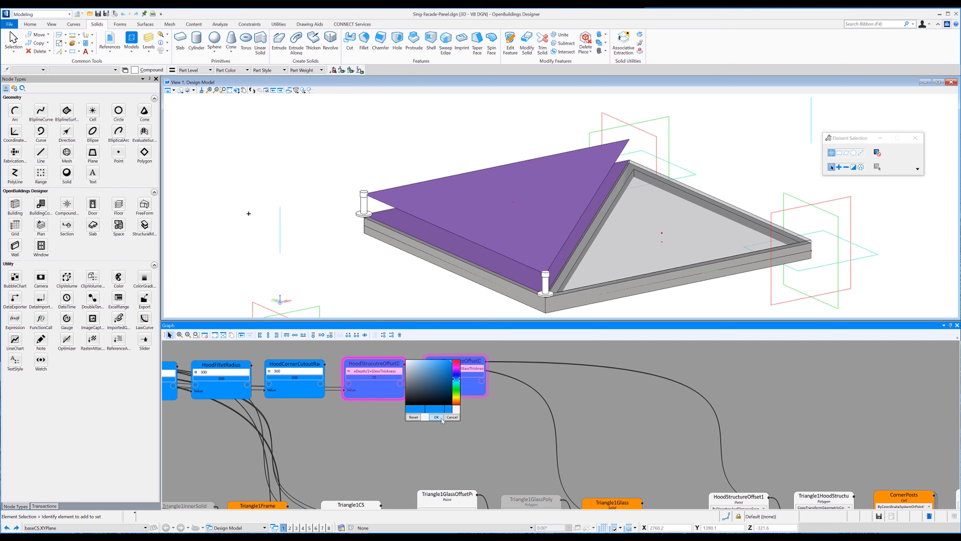
click(587, 406)
click(590, 406)
Add a Line node after the copied polygon node and set its technique to ByChaining.
middle_drag(795, 425, 475, 381)
middle_drag(810, 409, 798, 412)
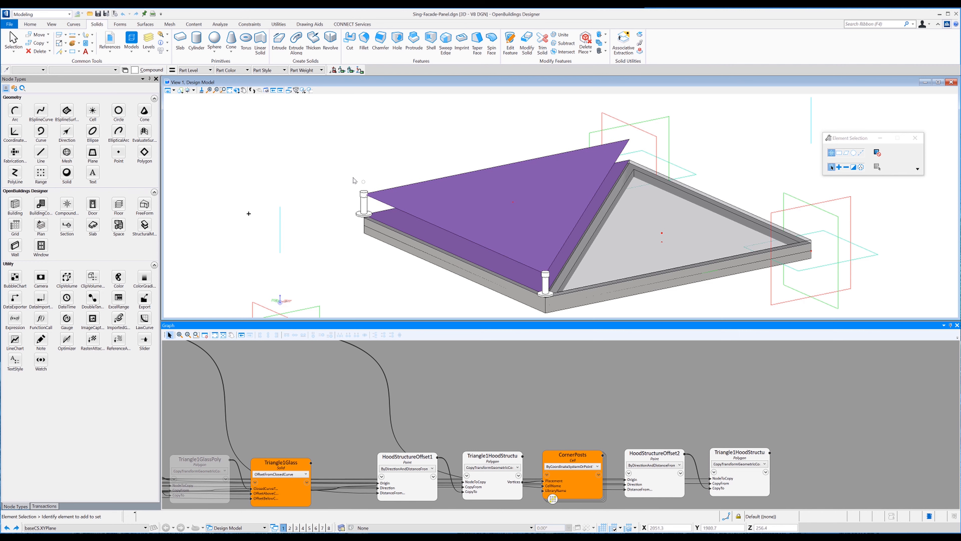
middle_drag(718, 398, 662, 365)
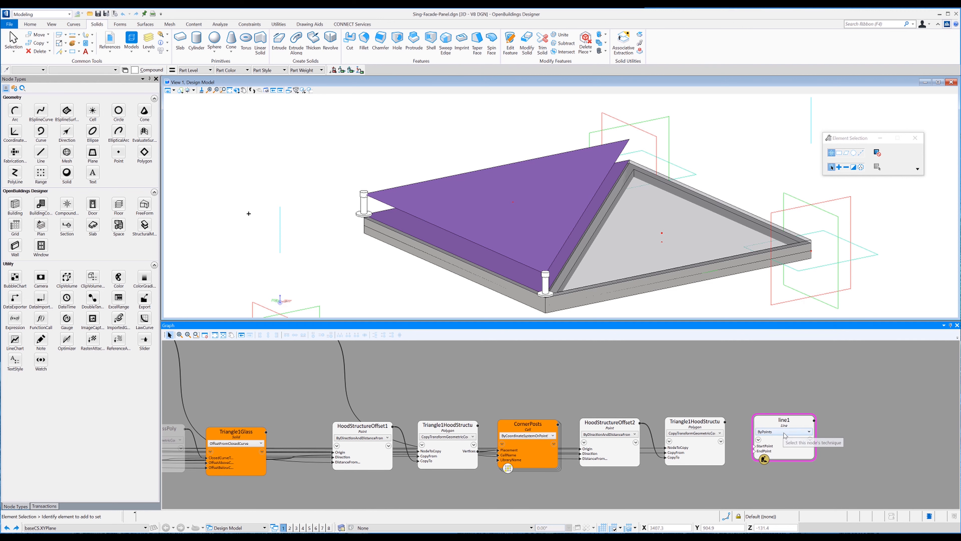
click(772, 432)
click(800, 335)
click(776, 431)
scroll(789, 401, up, 1)
click(775, 239)
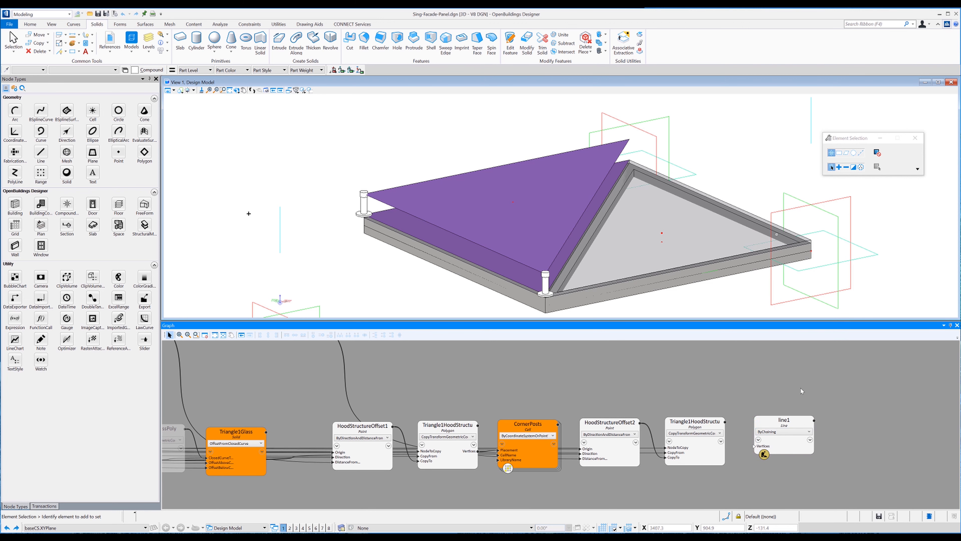
Wire Triangle1HoodStructureOffsetPolyPostTop into the line's Vertices input and extend the expression with .Vertices in the expression editor.
click(765, 446)
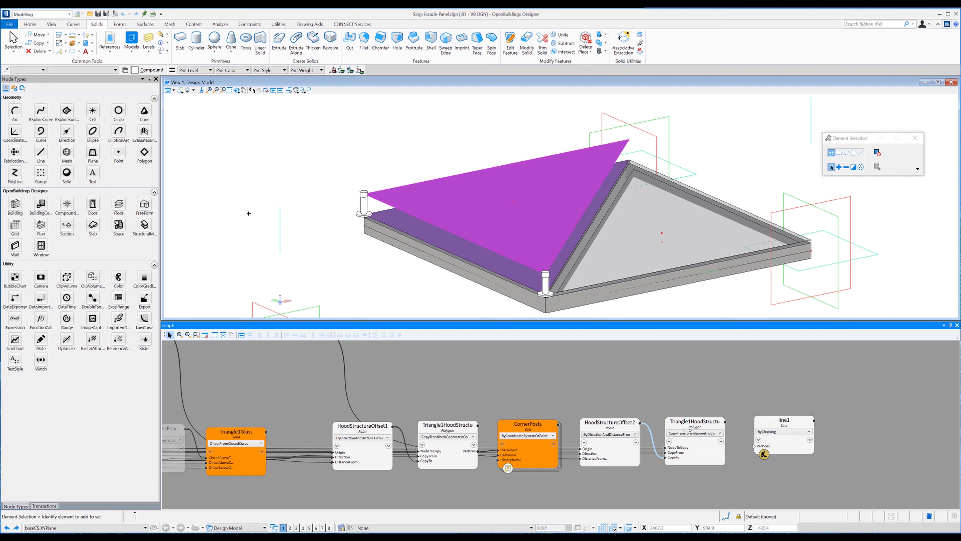
click(724, 421)
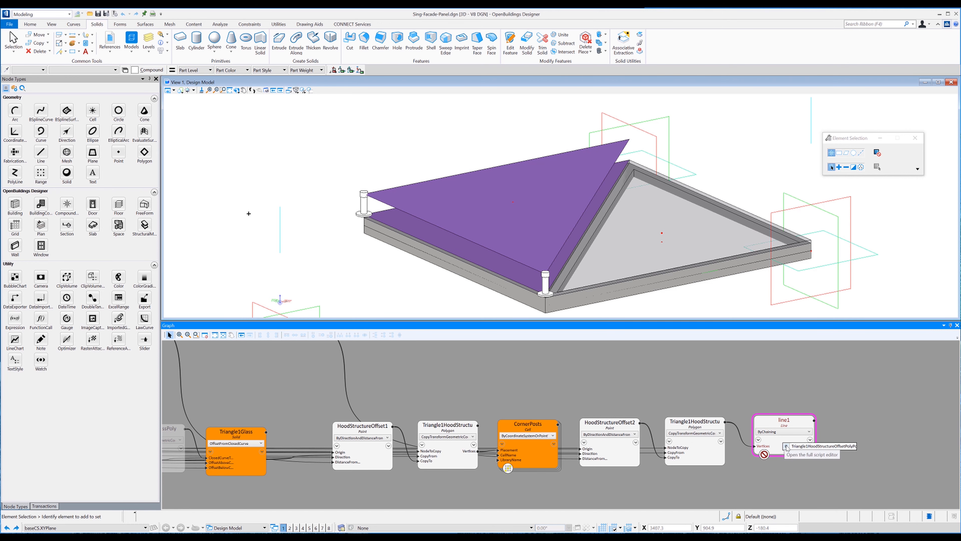
click(764, 454)
click(404, 164)
text(.veti)
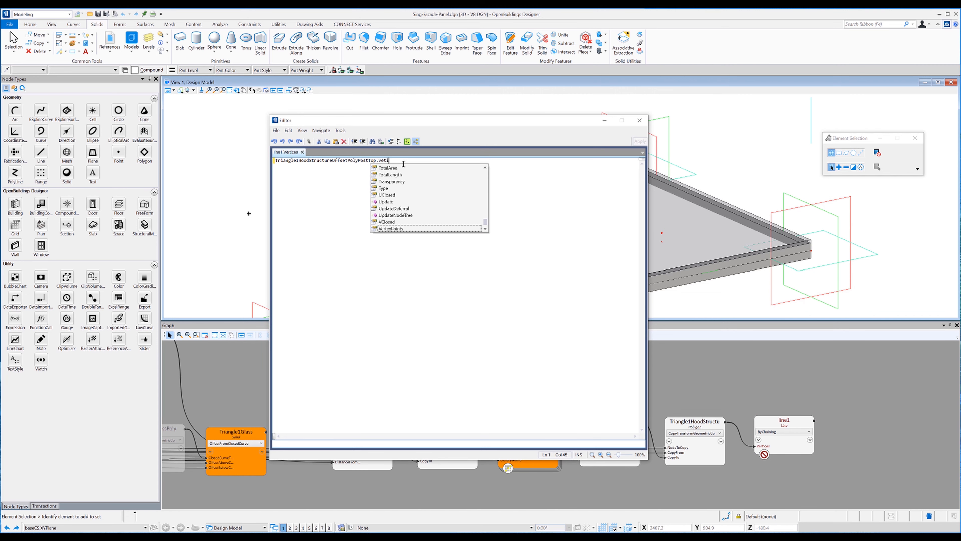
key(Down)
key(Down)
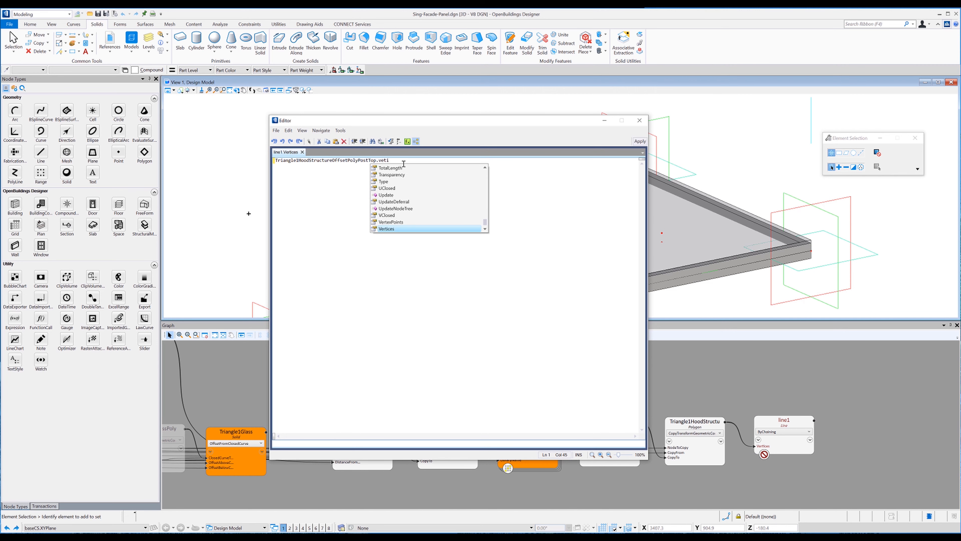
key(Return)
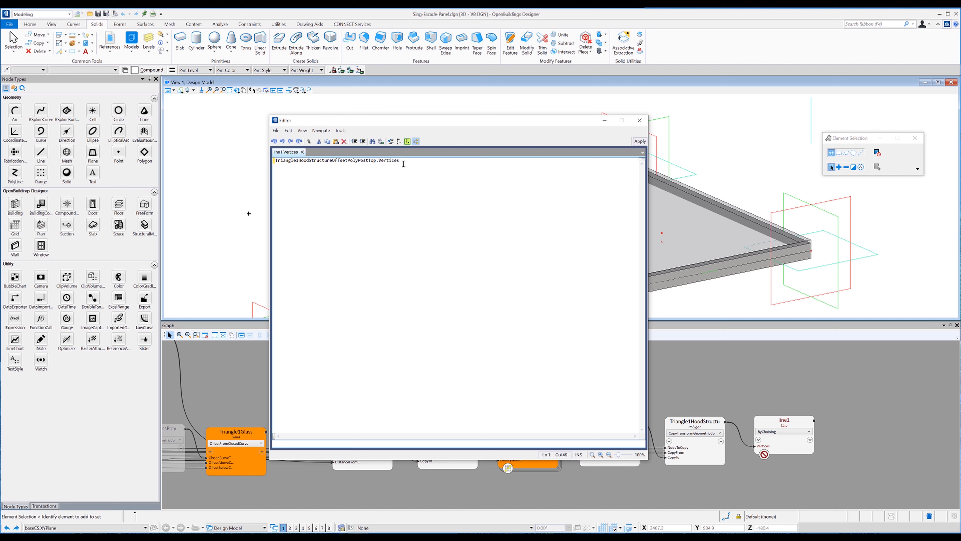
Turn the line's Vertices expression into a list of Triangle1HoodStructureOffsetPolyPostTop.Vertices[0], Vertices[1] and Vertices[2], and apply it.
drag(416, 163, 271, 161)
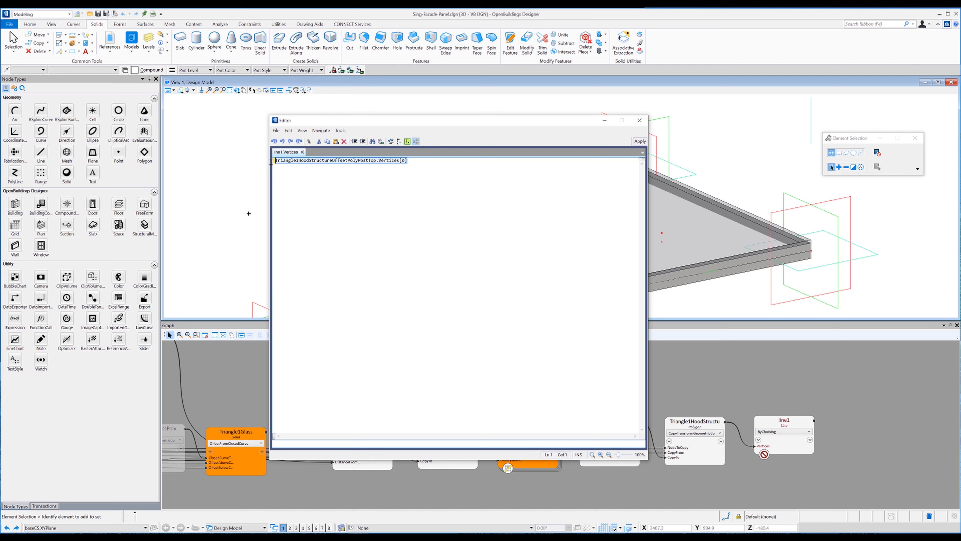
click(411, 160)
text({)
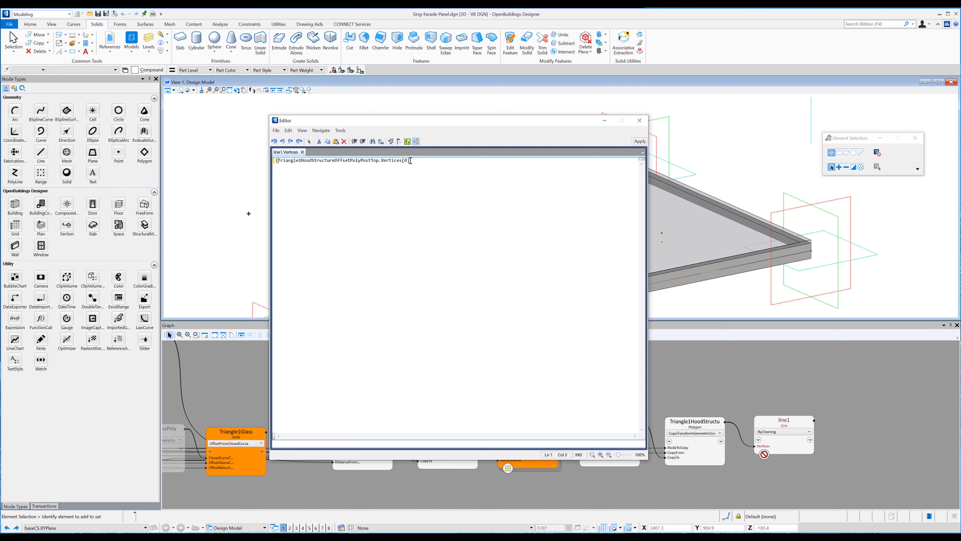
key(ctrl+v)
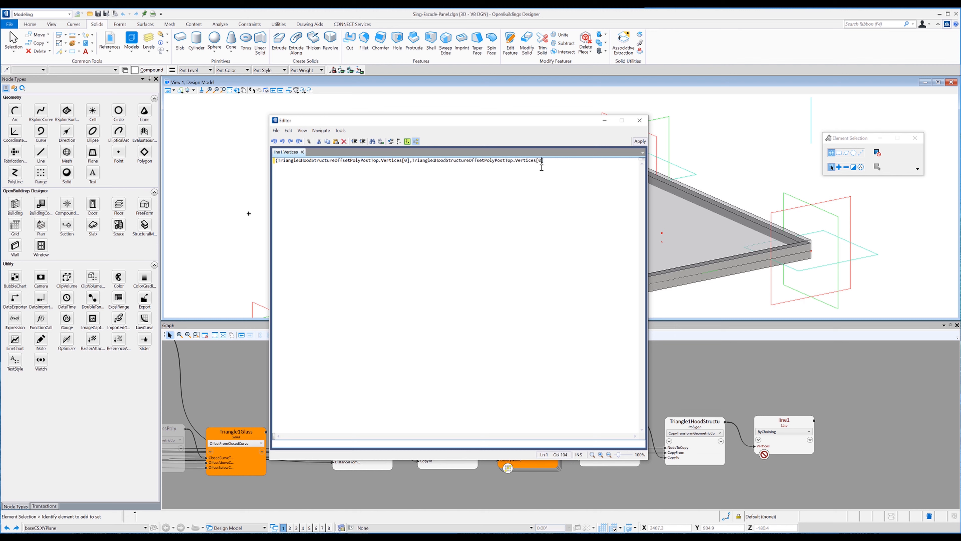
text(,)
key(ctrl+v)
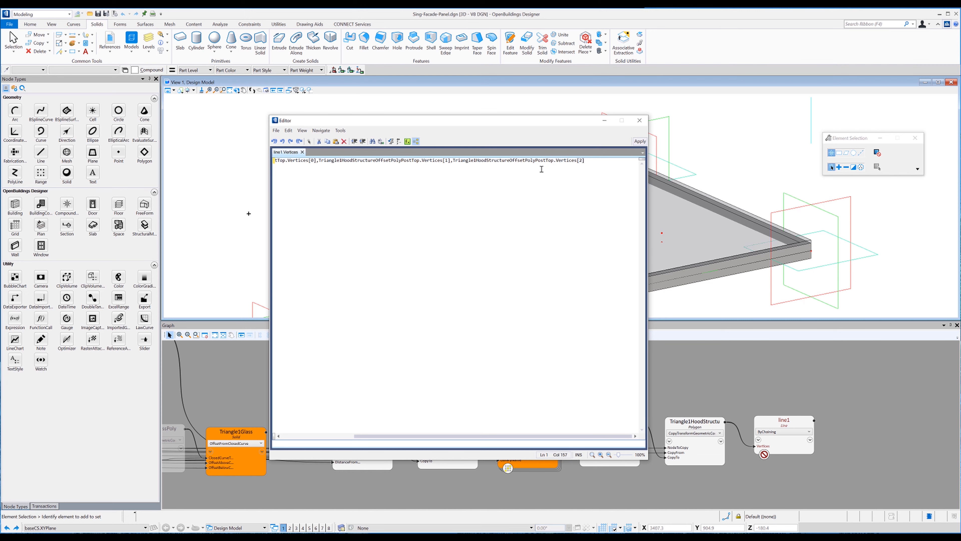
key(Return)
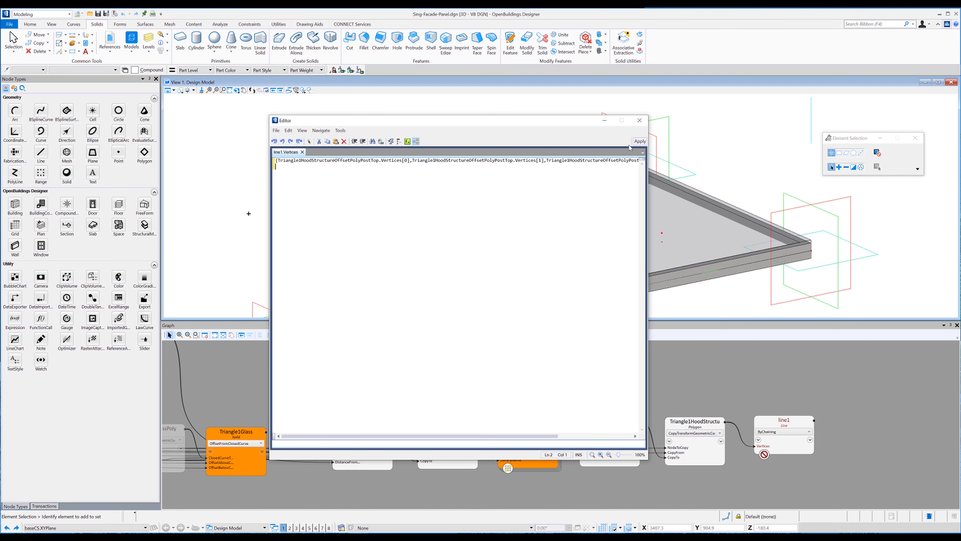
click(636, 142)
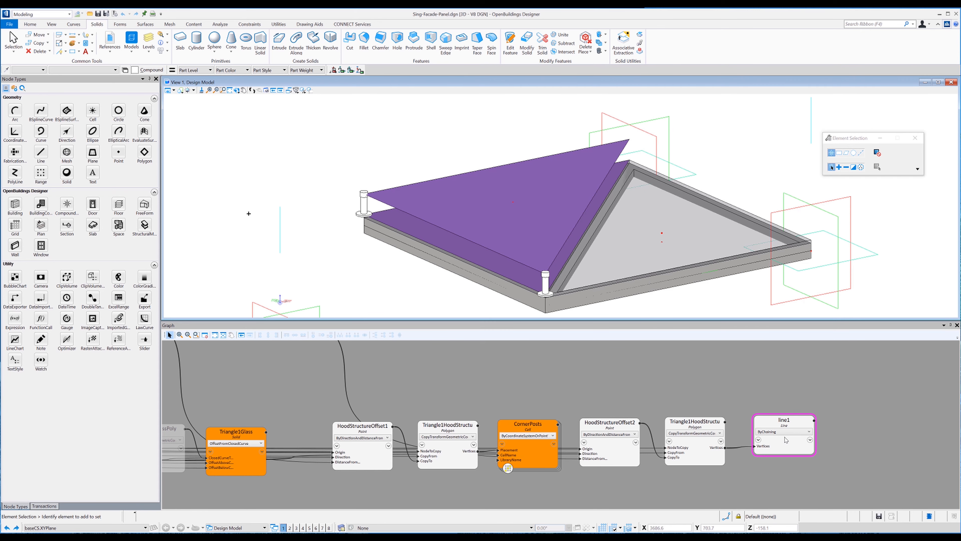
Rename the chained line node to HoodStrucutreLine.
click(786, 441)
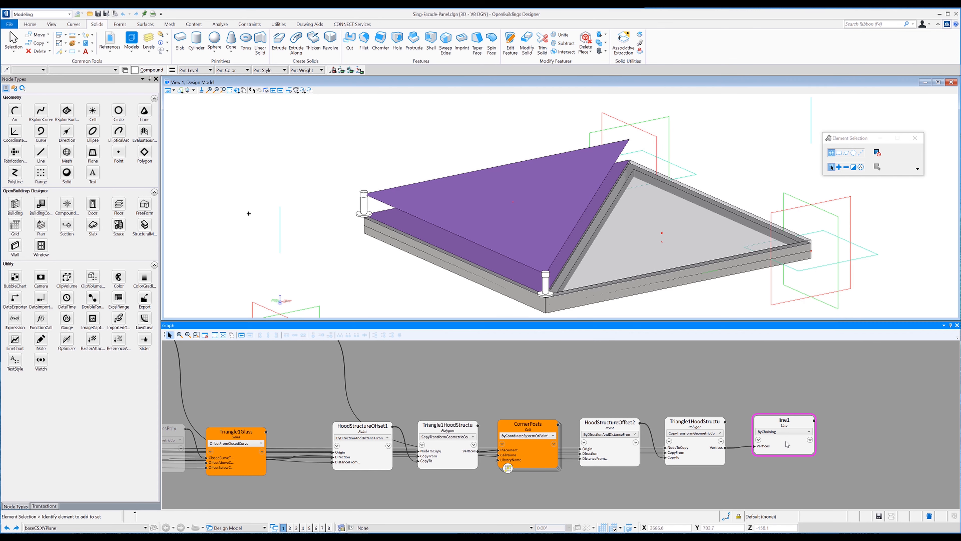
click(743, 420)
middle_drag(813, 402, 733, 388)
click(707, 407)
text(HoodStrucutreLine)
key(Return)
Add a Solid node after HoodStrucutreLine and set its technique to SweepProfileAlongPath.
click(67, 173)
click(766, 419)
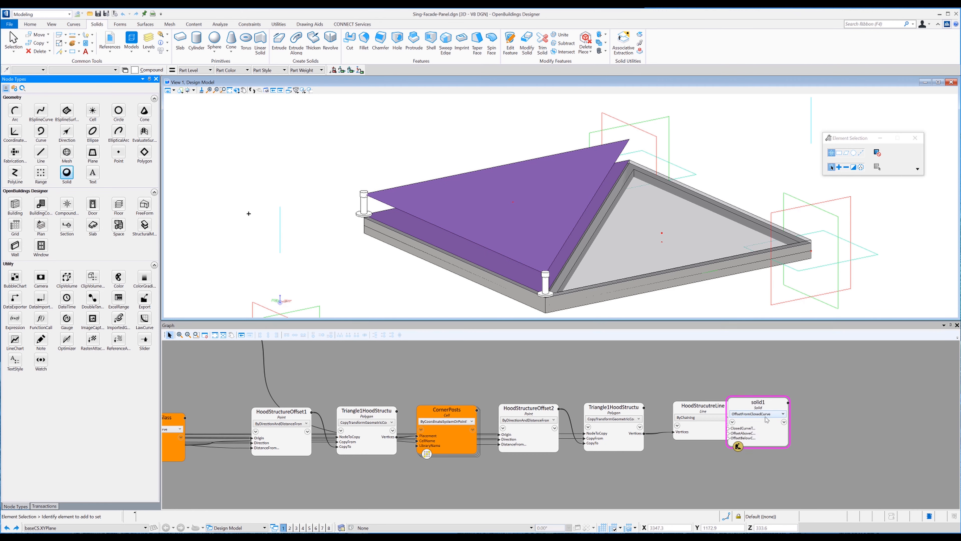
click(774, 413)
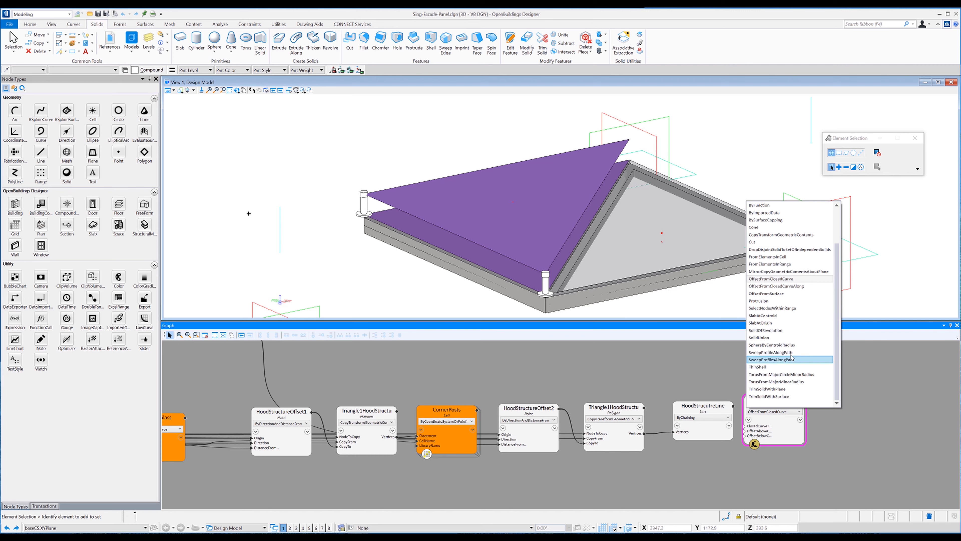
click(772, 352)
Set the sweep solid's ProfileMode to Circle and expose its Diameter input on the node.
click(819, 453)
click(822, 467)
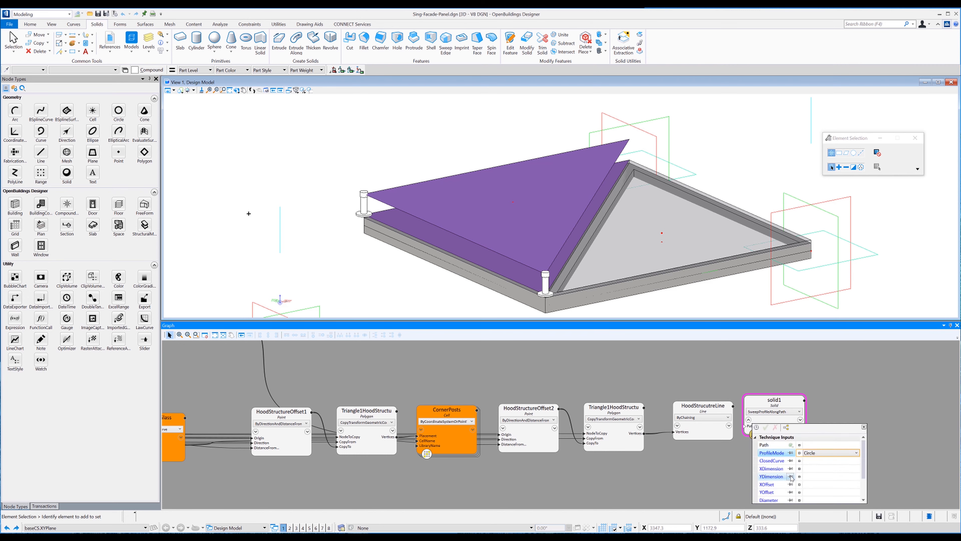
click(790, 500)
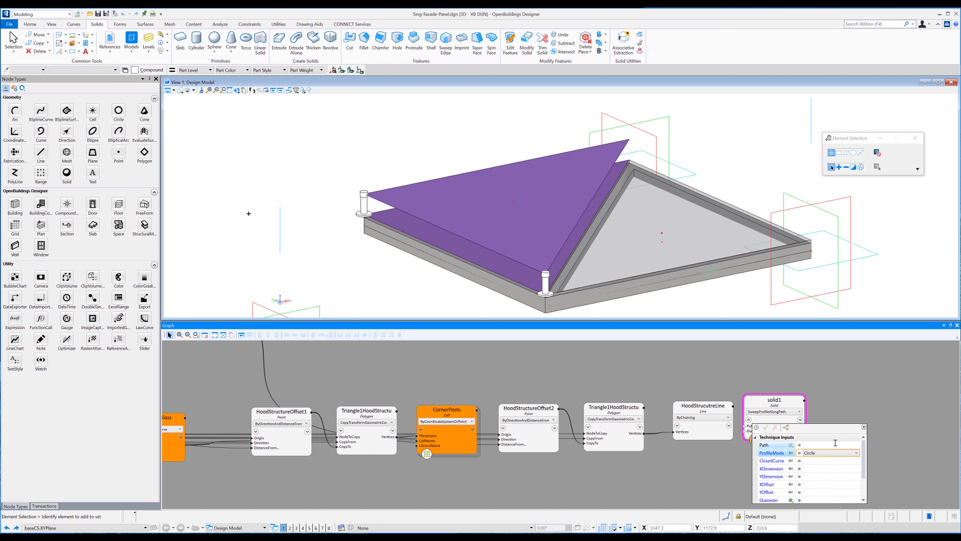
click(864, 427)
Wire HoodStrucutreLine into the solid's Path input and set its Diameter to 20.
drag(747, 425, 727, 409)
click(756, 429)
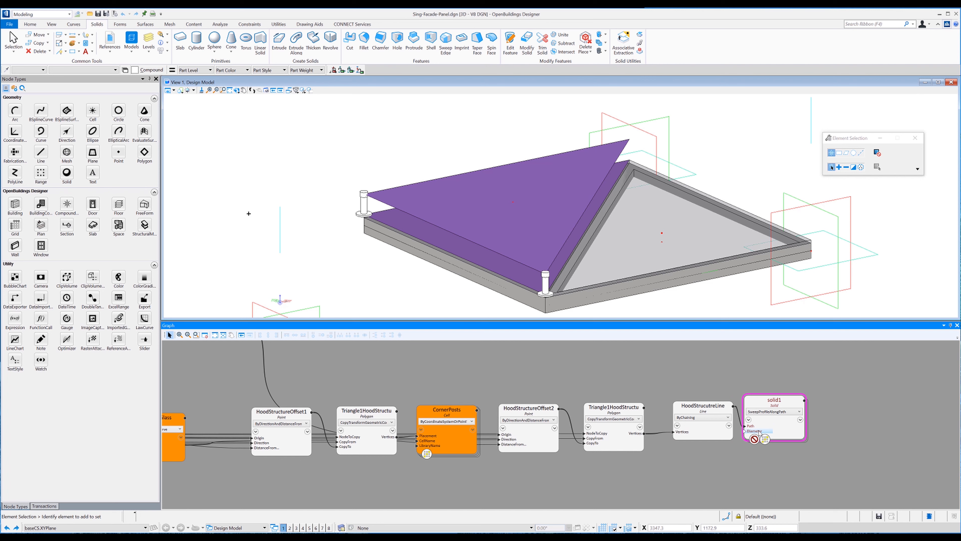
click(761, 432)
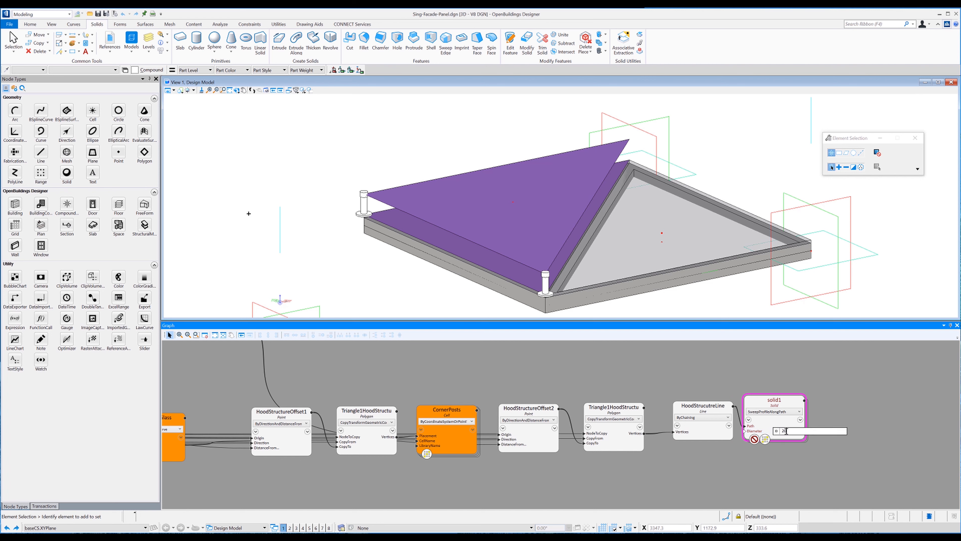
click(825, 409)
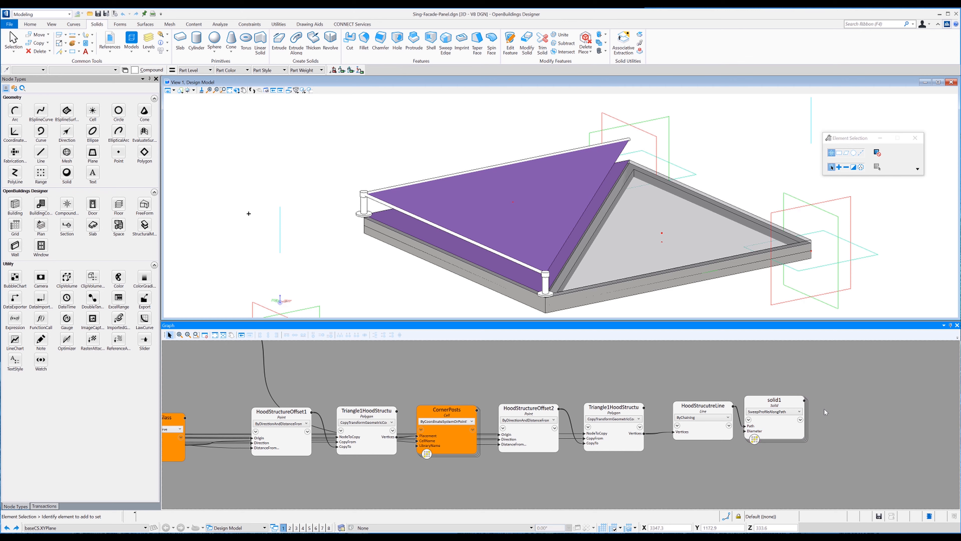
Assign the CurtainWall part matl_CurtainWall_Frame to the swept solid.
scroll(859, 393, down, 1)
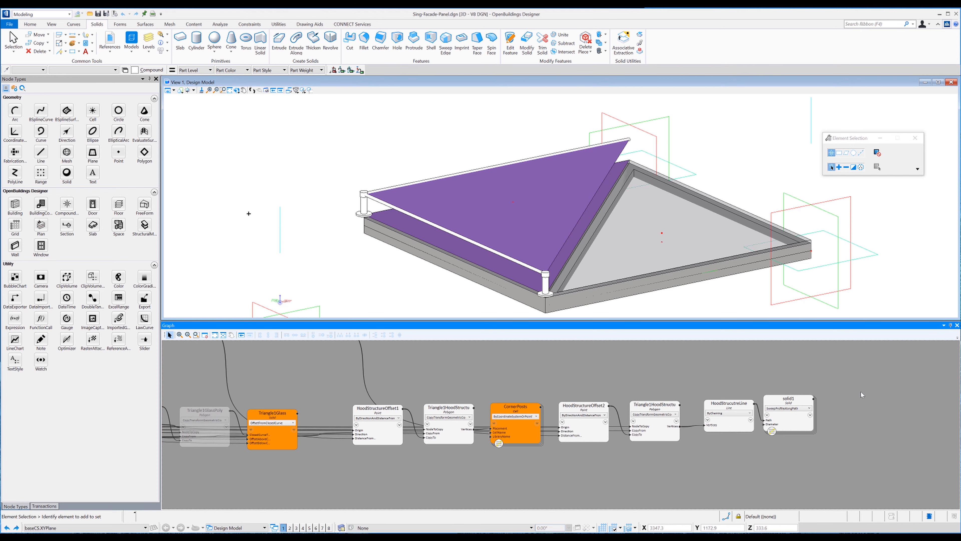
click(772, 431)
scroll(880, 475, down, 2)
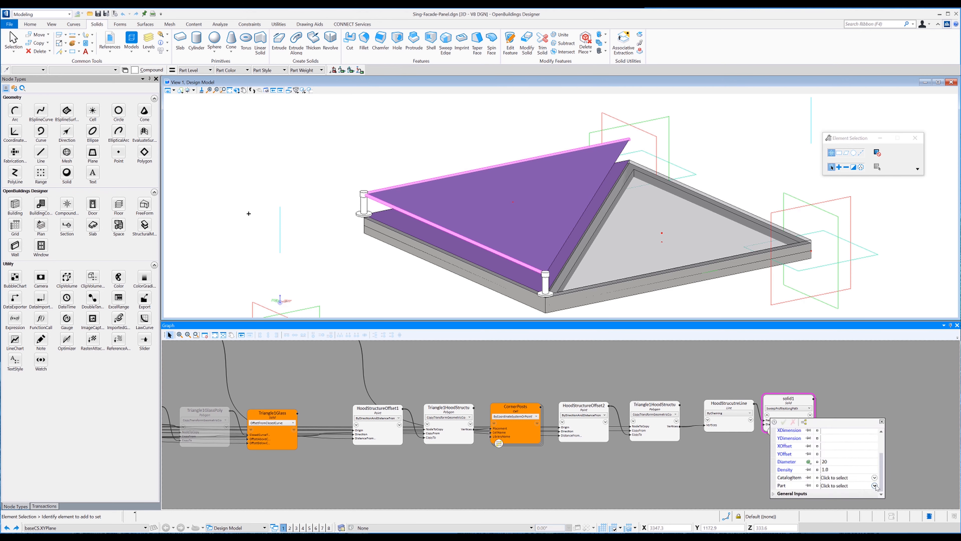
click(874, 486)
click(827, 403)
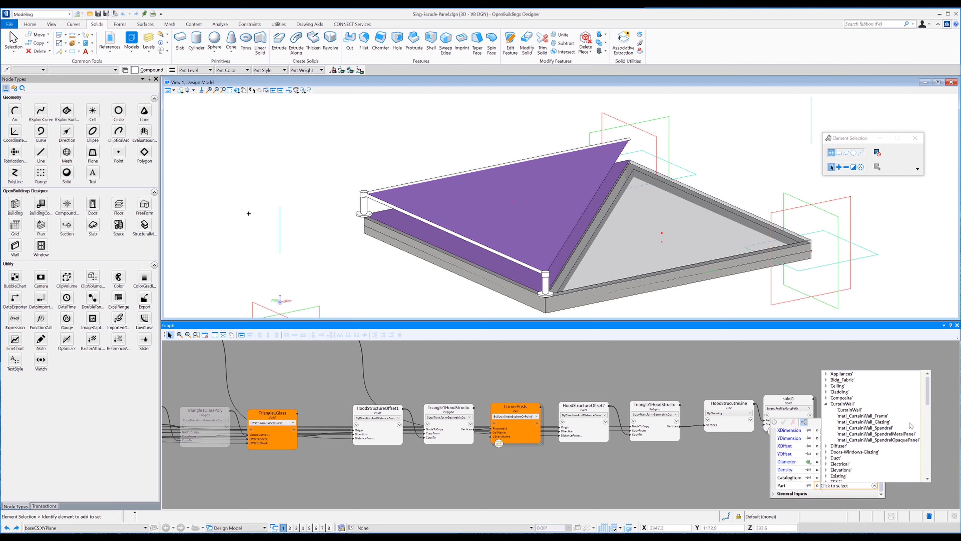
click(874, 416)
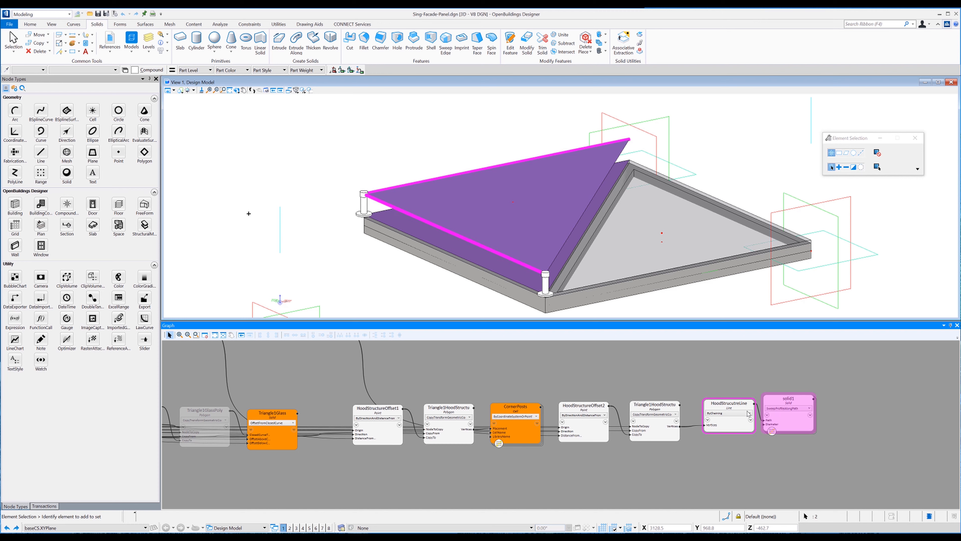
Colorize the swept solid node with the same orange as the Triangle1Glass node.
right_click(280, 442)
click(321, 279)
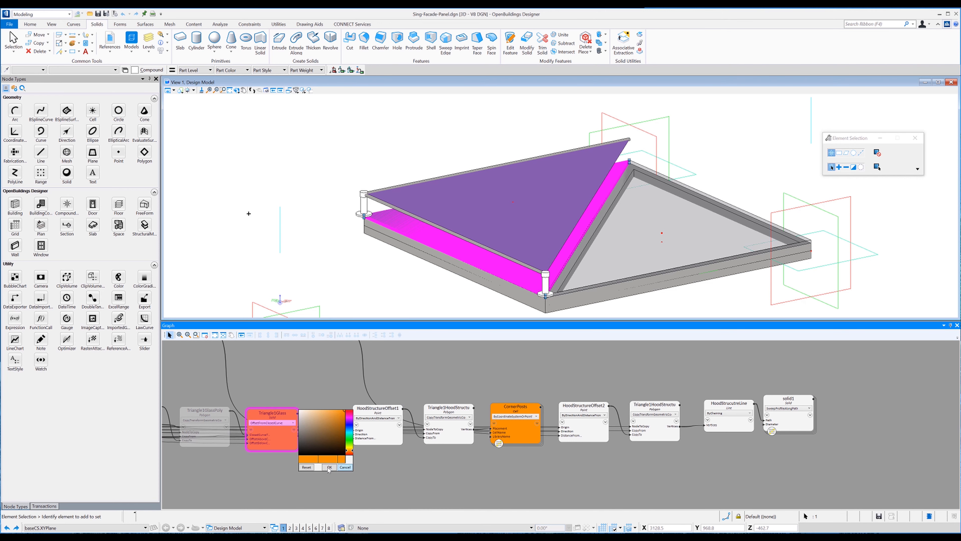
click(329, 468)
right_click(284, 442)
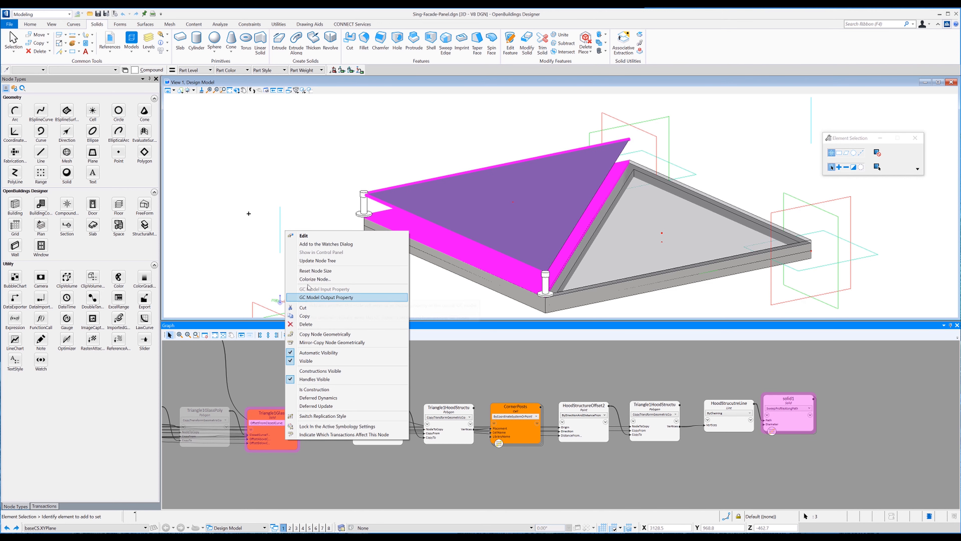
click(315, 279)
click(329, 467)
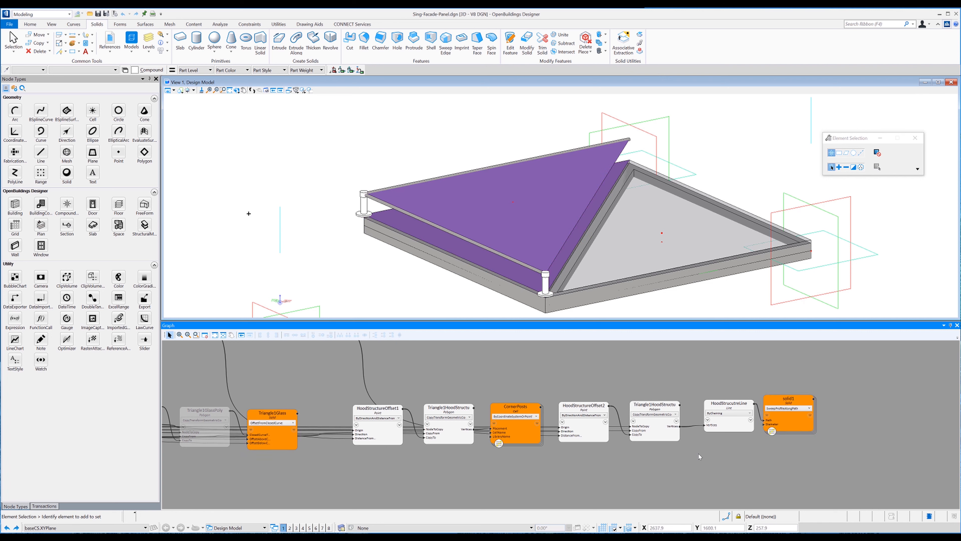
Add a Point node named HoodHeightStartPoint below the hood structure nodes and set its technique to ByParameterAlongCurve.
middle_drag(857, 456, 679, 456)
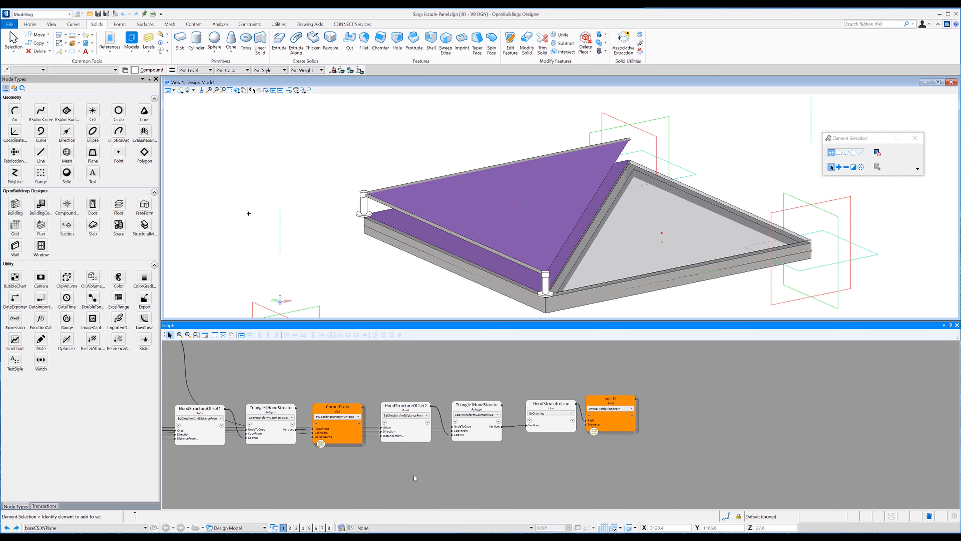
middle_drag(395, 491, 485, 475)
drag(119, 153, 366, 467)
double_click(362, 454)
text(HoodC)
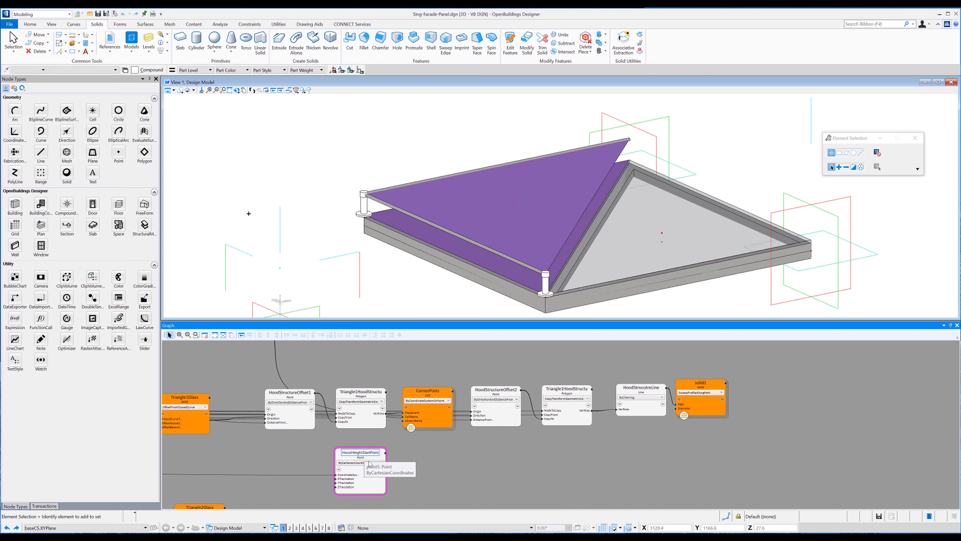
click(366, 462)
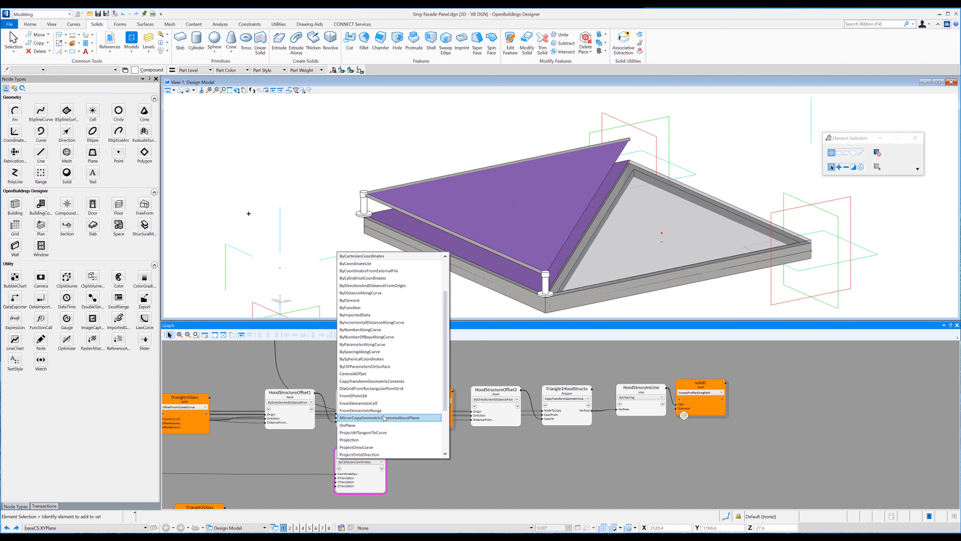
scroll(381, 455, down, 1)
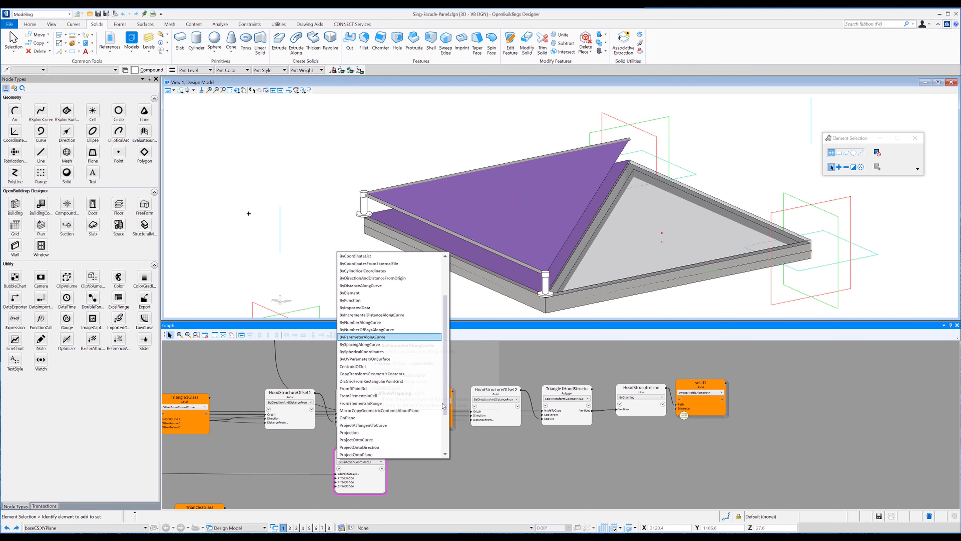
click(365, 337)
Place HoodHeightStartPoint below the HoodStrucutreLine node and wire the post-top offset polygon into its Curve input.
drag(337, 473, 375, 414)
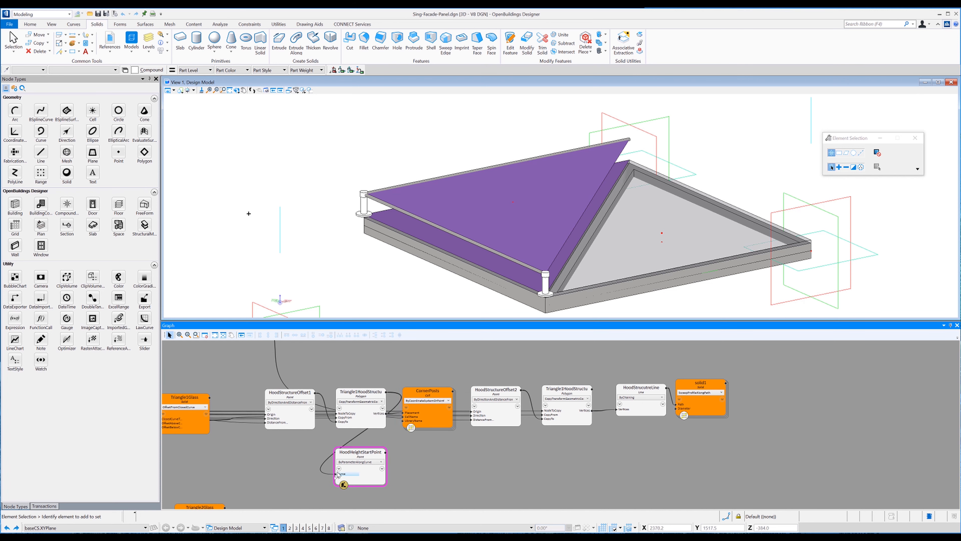
drag(362, 454, 642, 456)
right_click(597, 474)
click(640, 489)
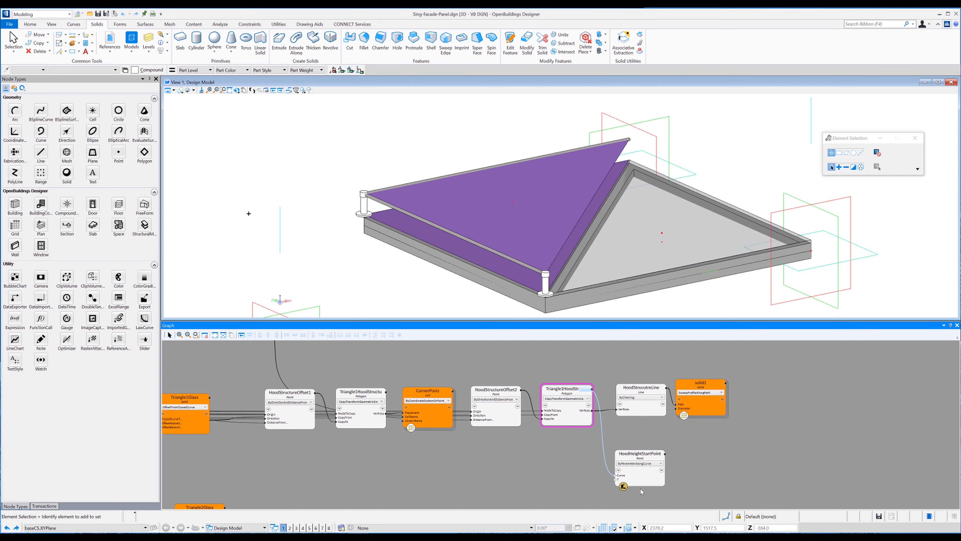
Extend HoodHeightStartPoint's Curve expression to Triangle1HoodStructureOffsetPolyPostTop.ControlPolygon.LineSegments[2], apply it and close the expression editor.
click(642, 482)
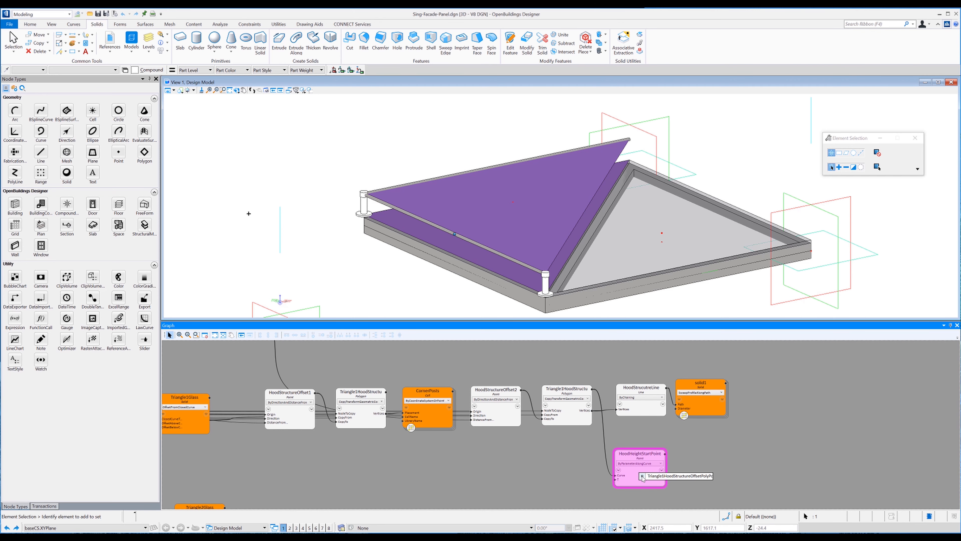
double_click(642, 478)
text(.controlPolygon.LineSegments[2)
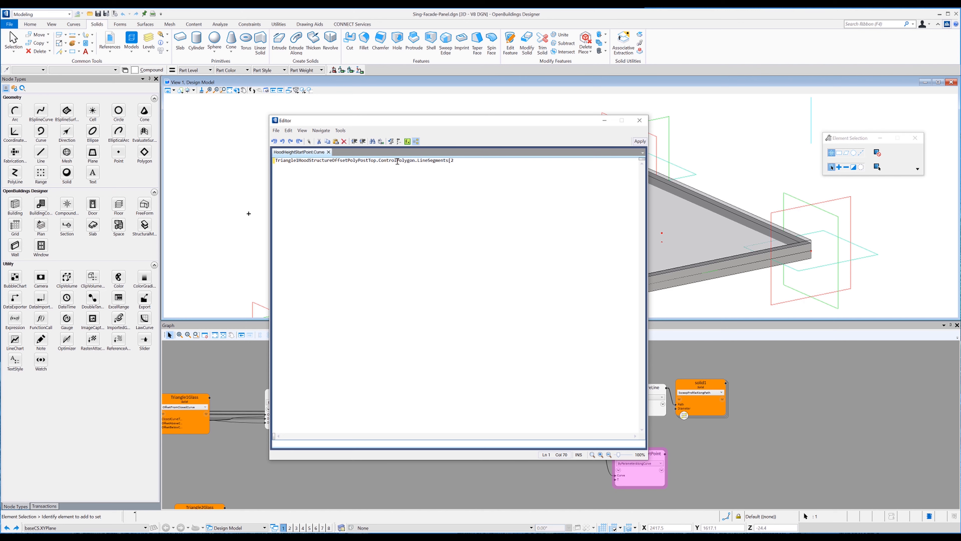
click(641, 141)
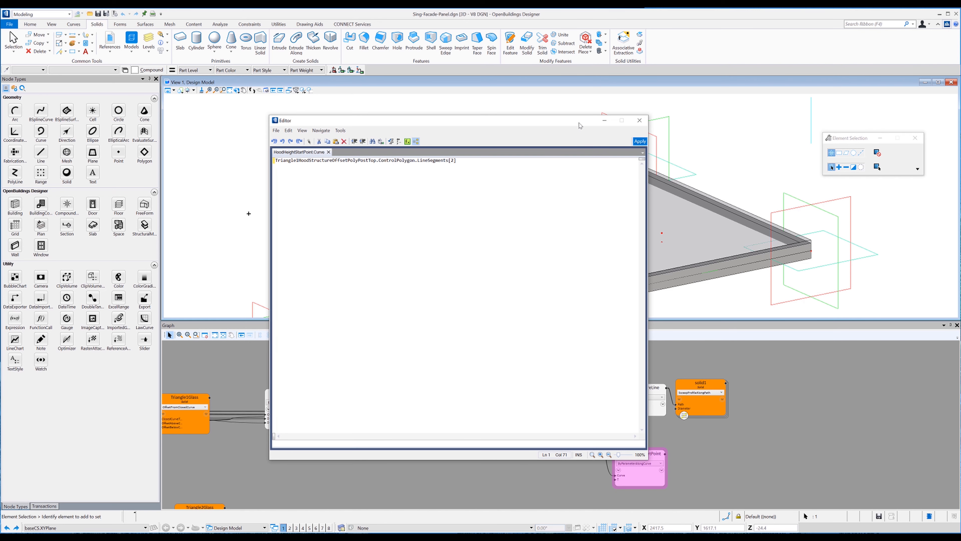
drag(579, 123, 323, 161)
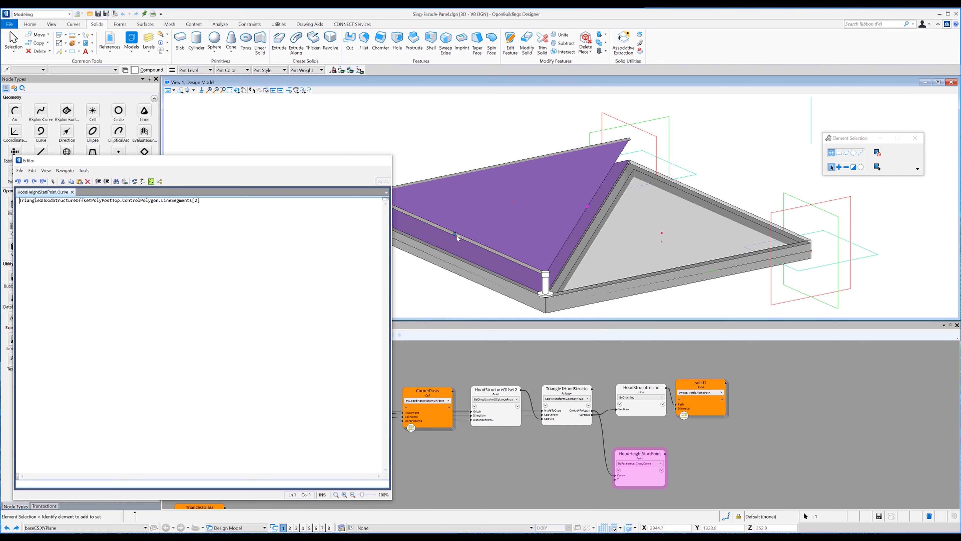
click(383, 162)
click(450, 168)
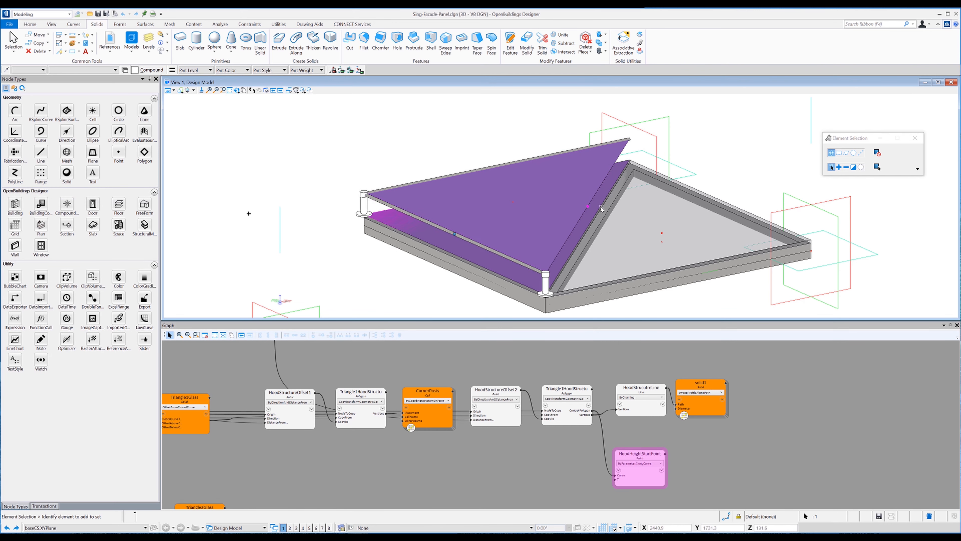
click(632, 485)
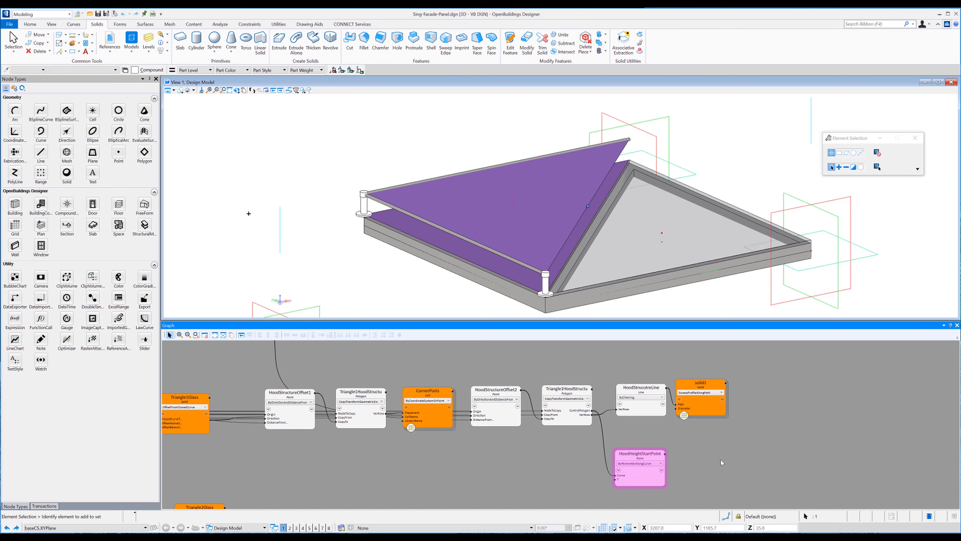
click(426, 468)
Add a Line node beside HoodHeightStartPoint and set its technique to ByStartPointDirectionLength.
click(41, 153)
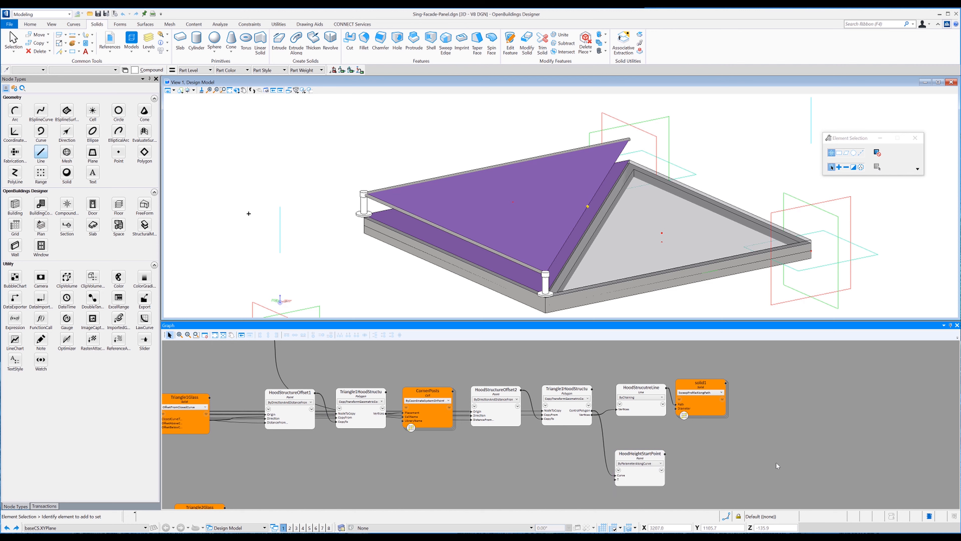
click(721, 461)
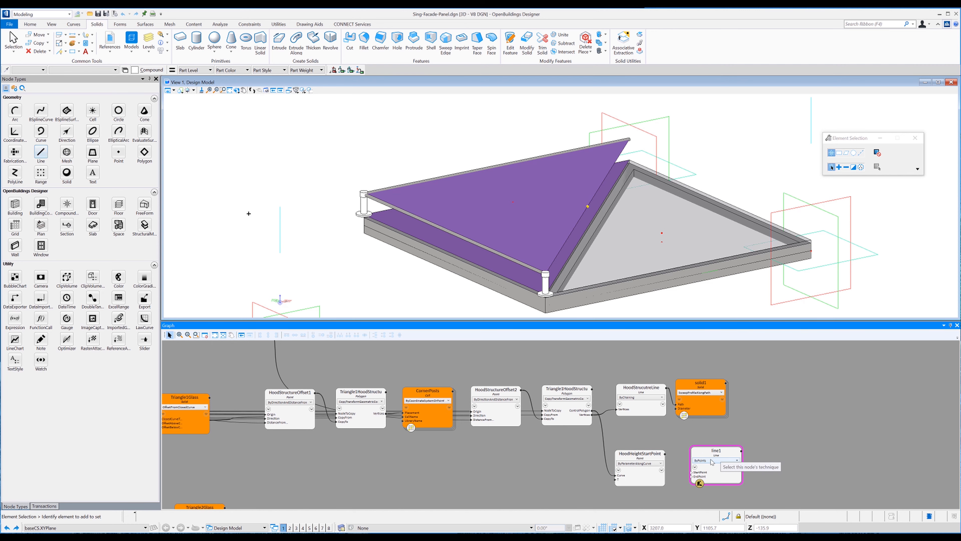
click(717, 460)
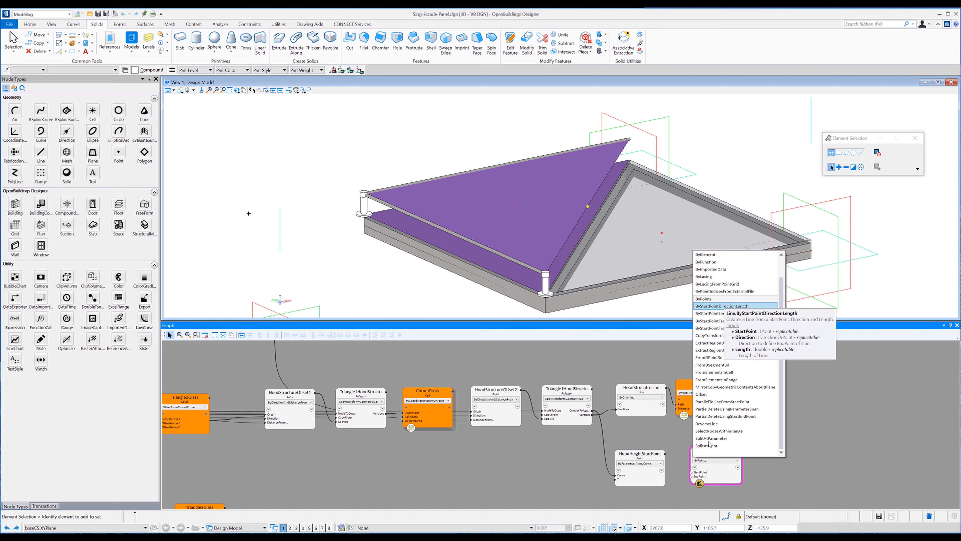
click(722, 305)
Wire HoodHeightStartPoint into the new line's StartPoint and set its Direction to Triangle1CS.ZDirection.
drag(692, 472, 665, 454)
click(705, 477)
text(Triangle1CS.)
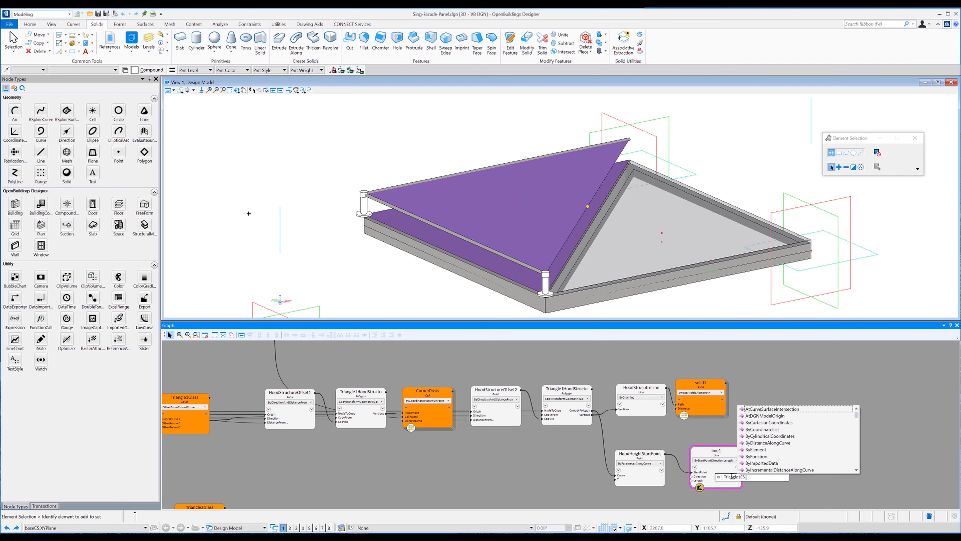
text(ZDirection)
key(Return)
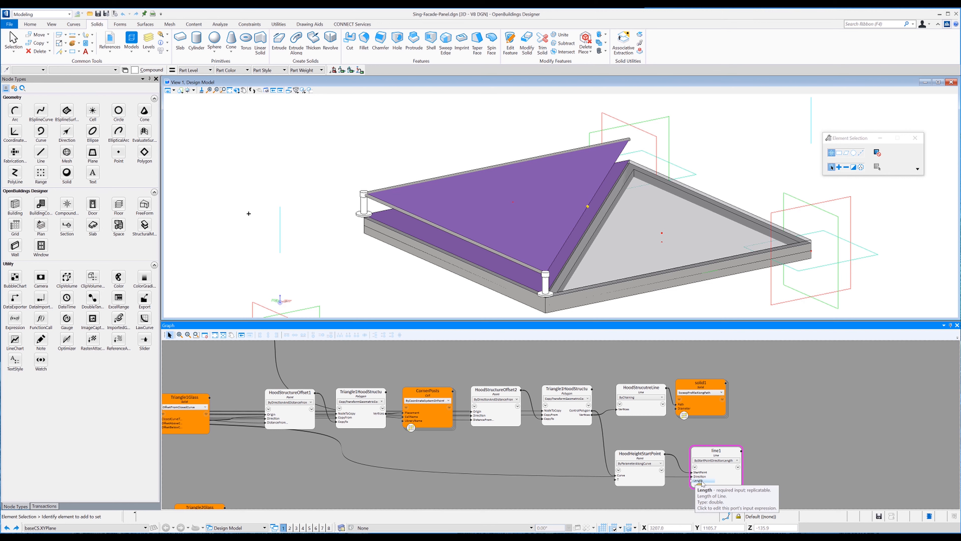
Set the new line's Length to the InputHoodHeight variable.
click(699, 481)
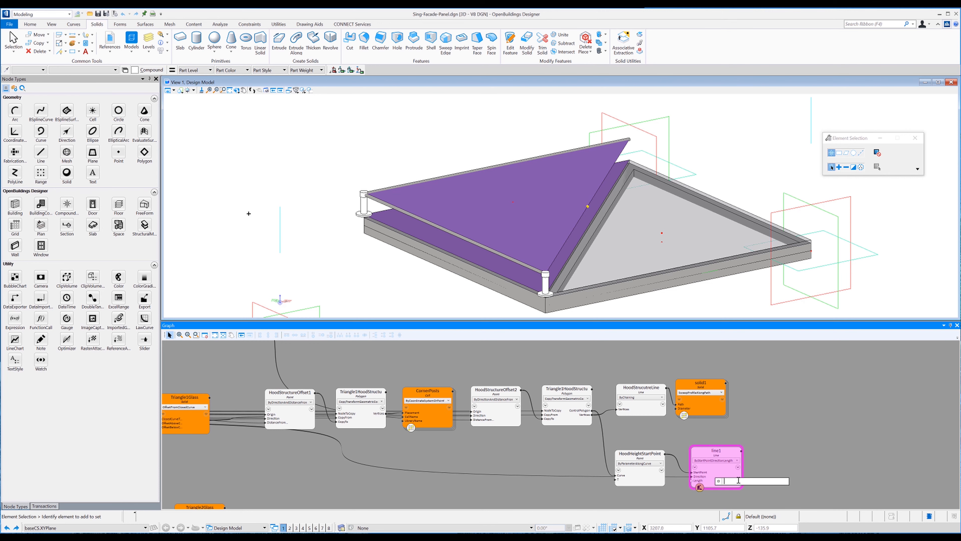
text(input)
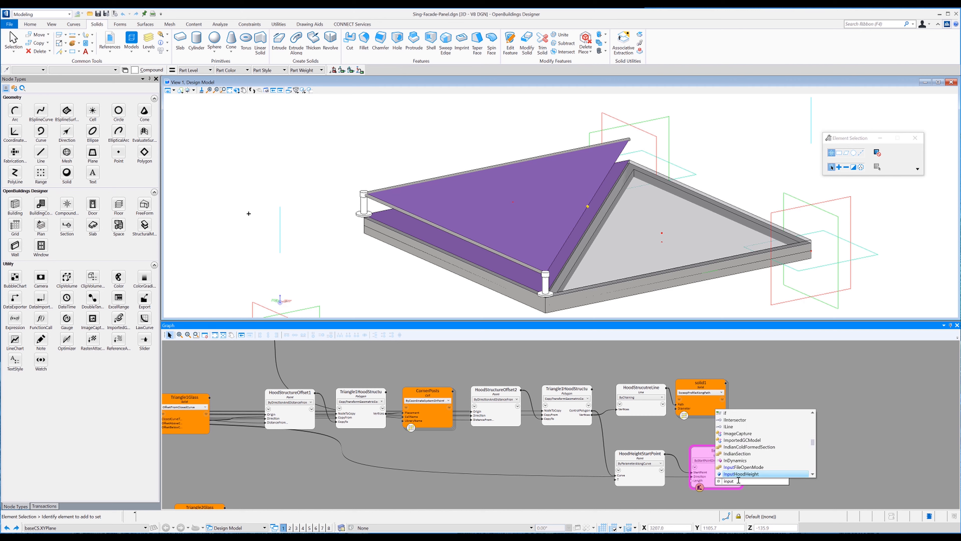
key(Tab)
key(Return)
Rename the new hood line node as HoodHeightLine.
double_click(716, 451)
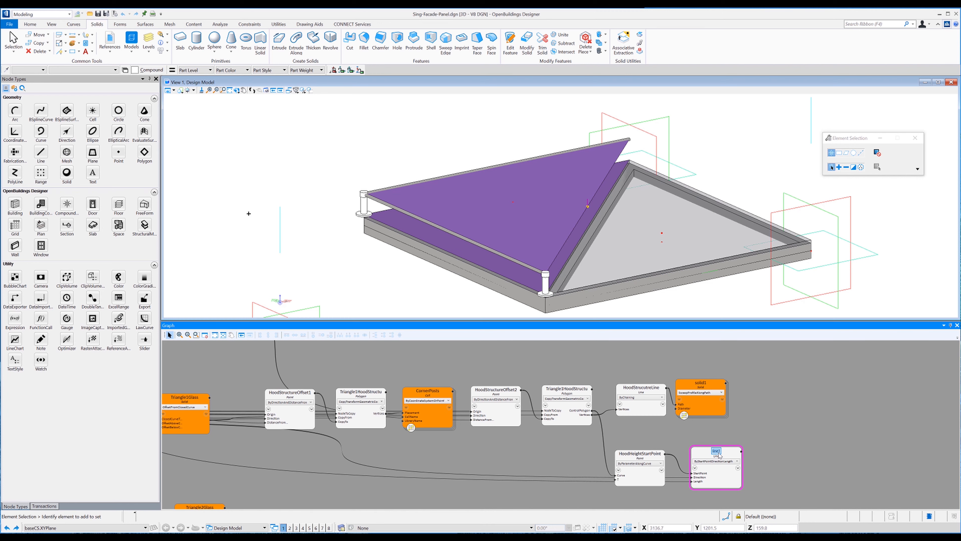
text(HoodHeightLine)
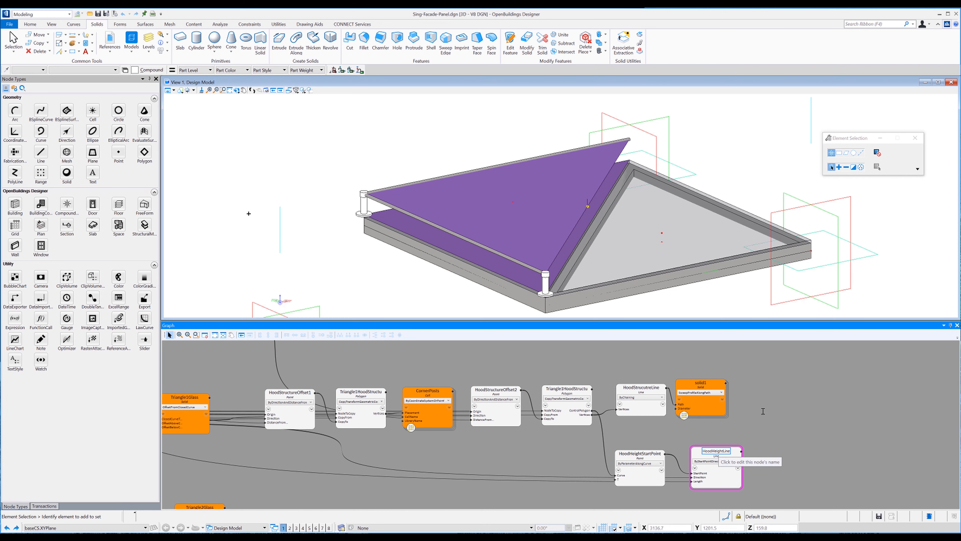
click(762, 410)
Set the InputHoodHeight variable to 500.
scroll(463, 452, down, 3)
middle_drag(370, 405, 808, 412)
scroll(326, 396, up, 3)
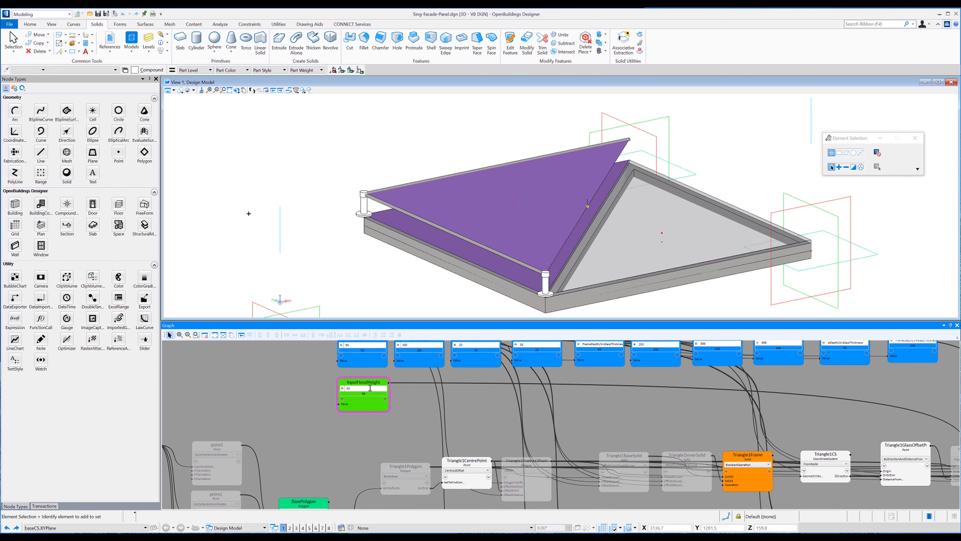
drag(357, 387, 327, 389)
text(5)
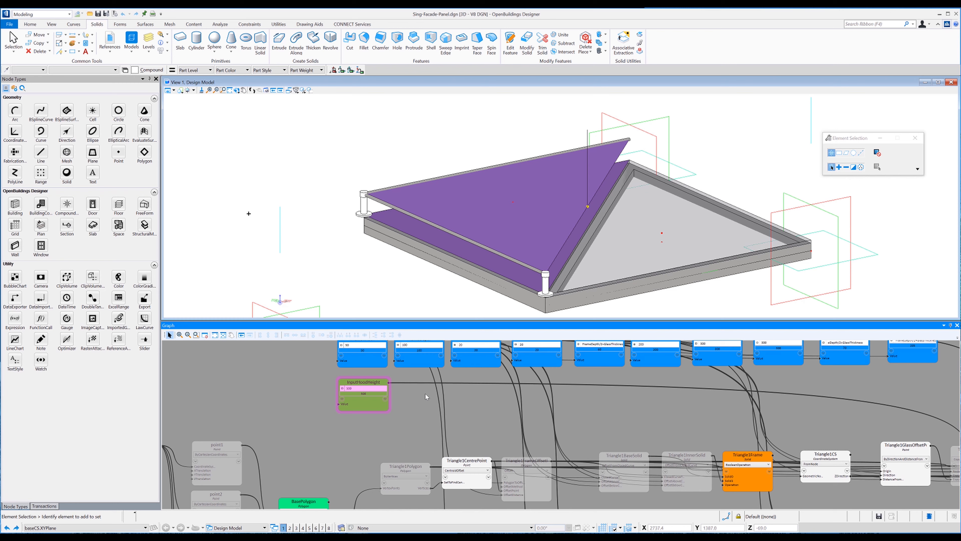
middle_drag(858, 405, 458, 407)
middle_drag(877, 390, 536, 362)
middle_drag(842, 370, 687, 356)
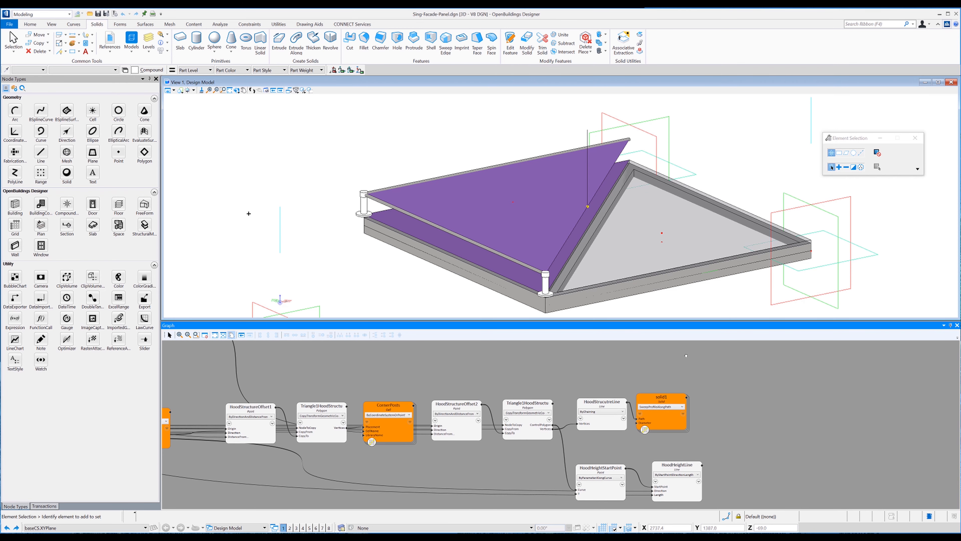
middle_drag(780, 436, 751, 420)
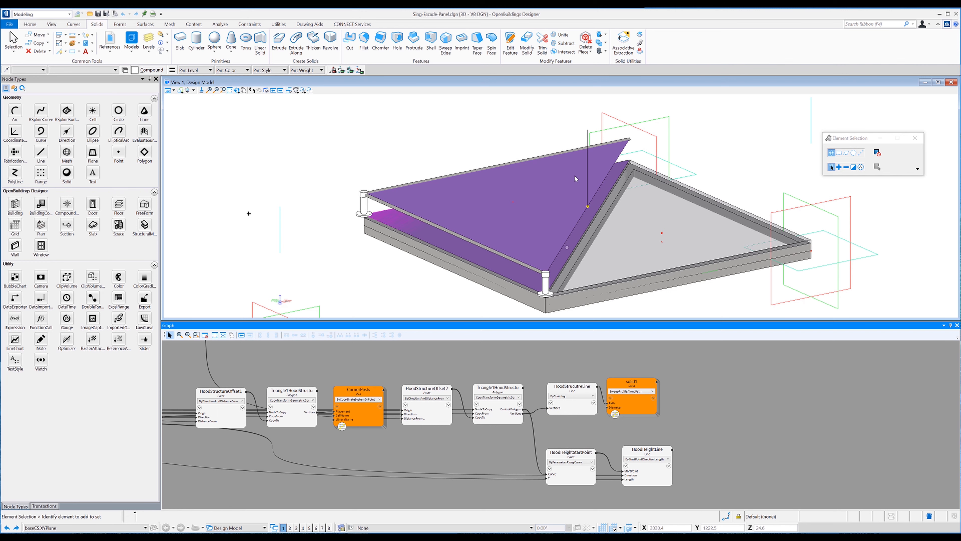
Add a Line node beyond solid1, name it HoodOpeningLine and set its technique to ByChaining.
click(41, 153)
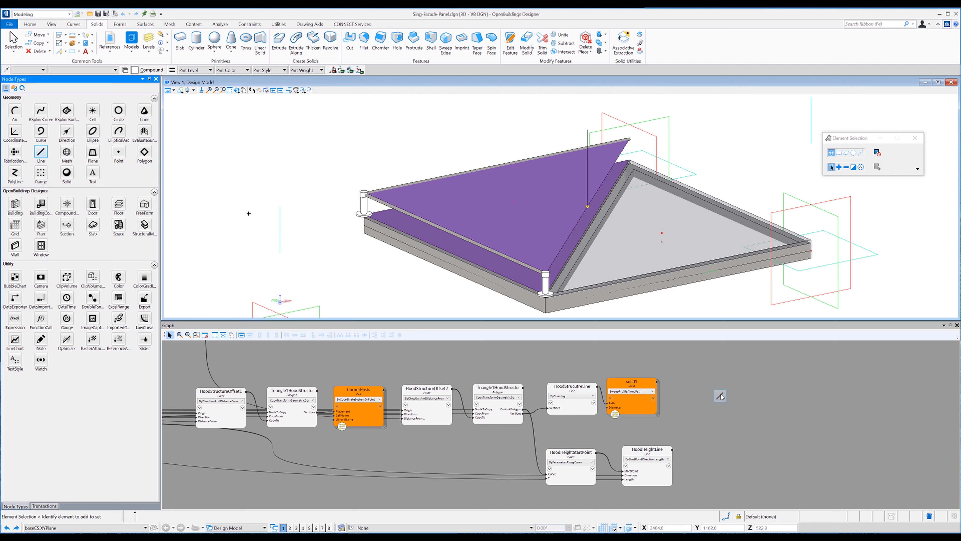
click(721, 396)
click(719, 389)
text(Hood)
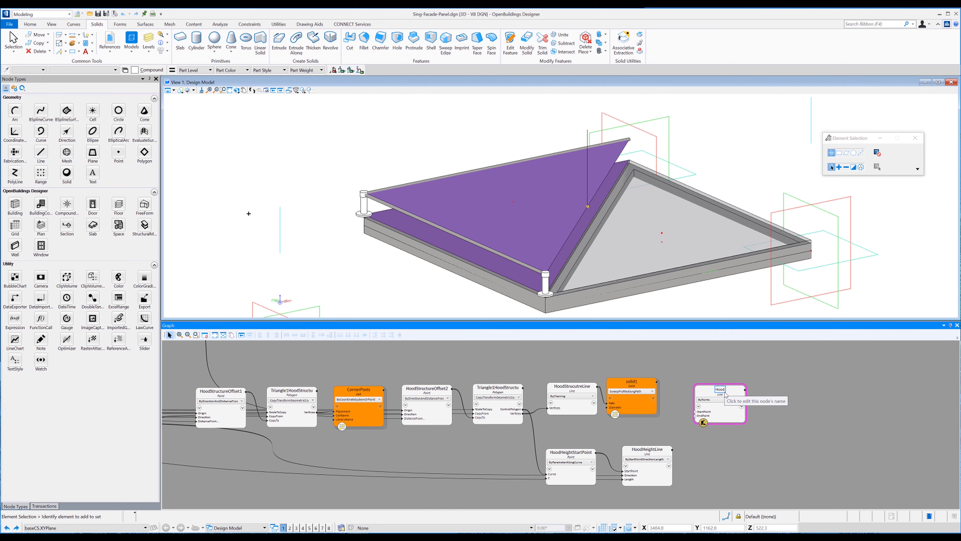
text(P)
key(BackSpace)
key(BackSpace)
text(OpeningLine)
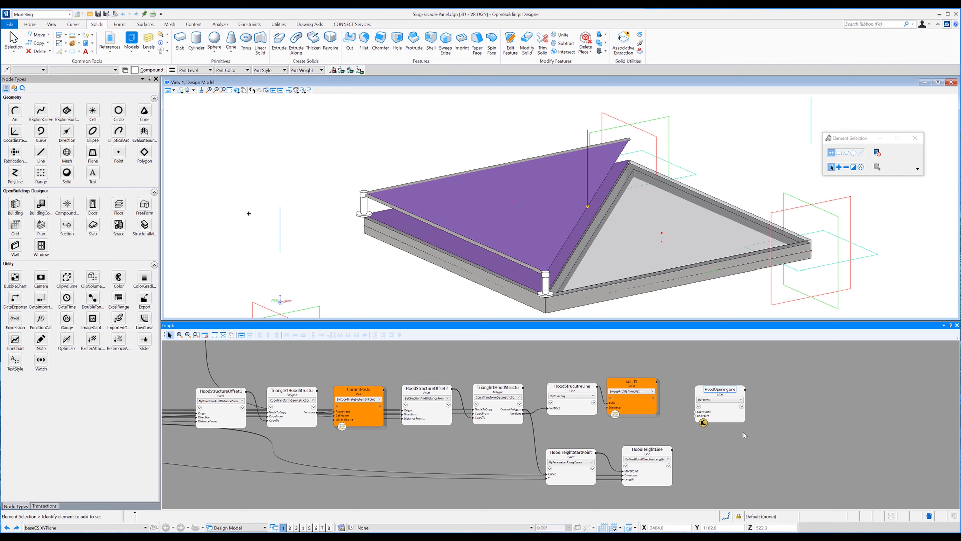
click(740, 399)
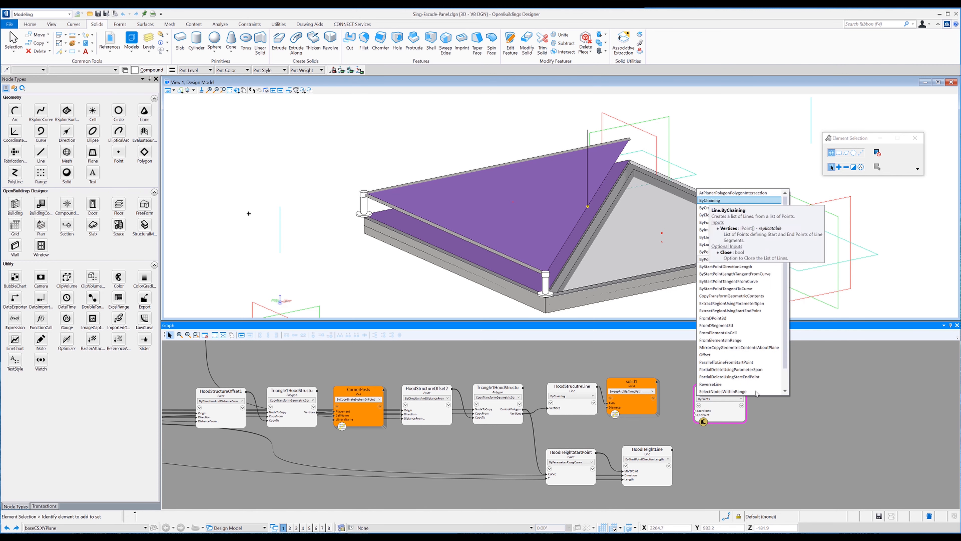
key(Return)
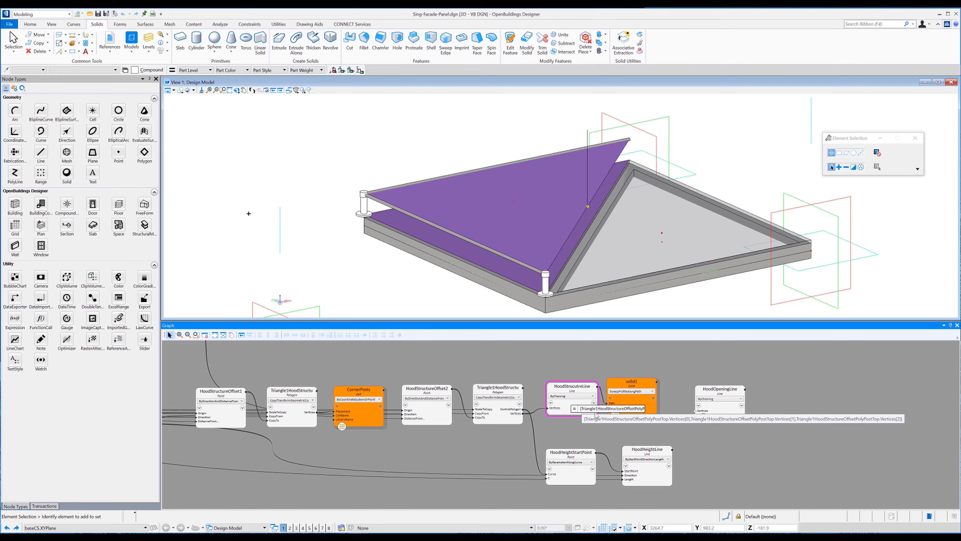
Copy the opening part {Triangle1HoodStructureOffsetPolyPostTop.Vertices[0], from HoodStrucutreLine's Vertices expression into HoodOpeningLine's Vertices expression.
click(574, 410)
drag(153, 201, 19, 202)
key(ctrl+c)
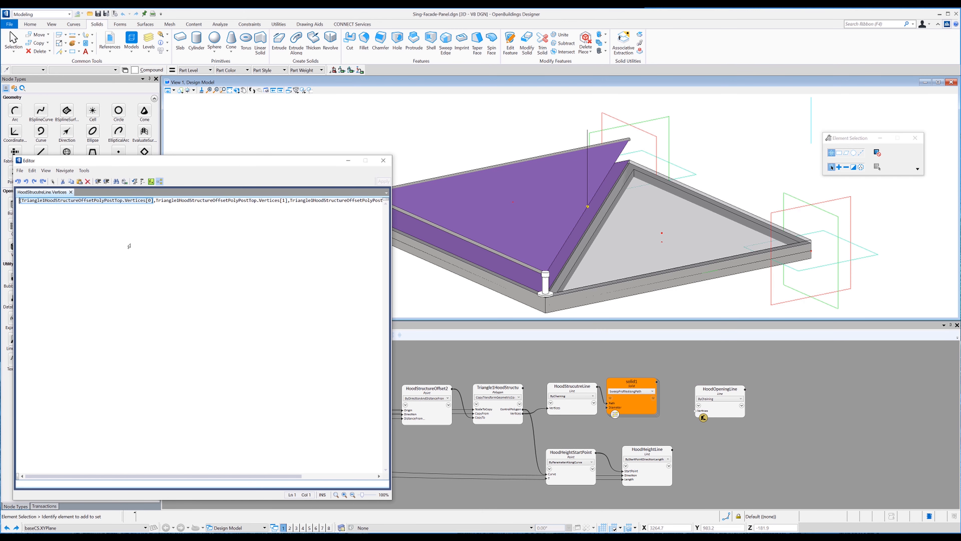
click(384, 162)
click(705, 412)
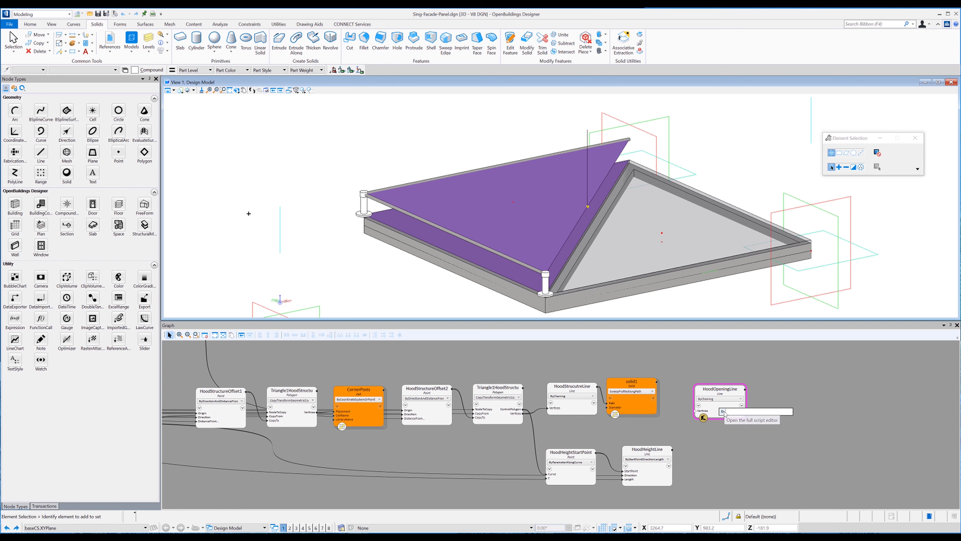
click(721, 412)
key(ctrl+v)
drag(302, 160, 405, 122)
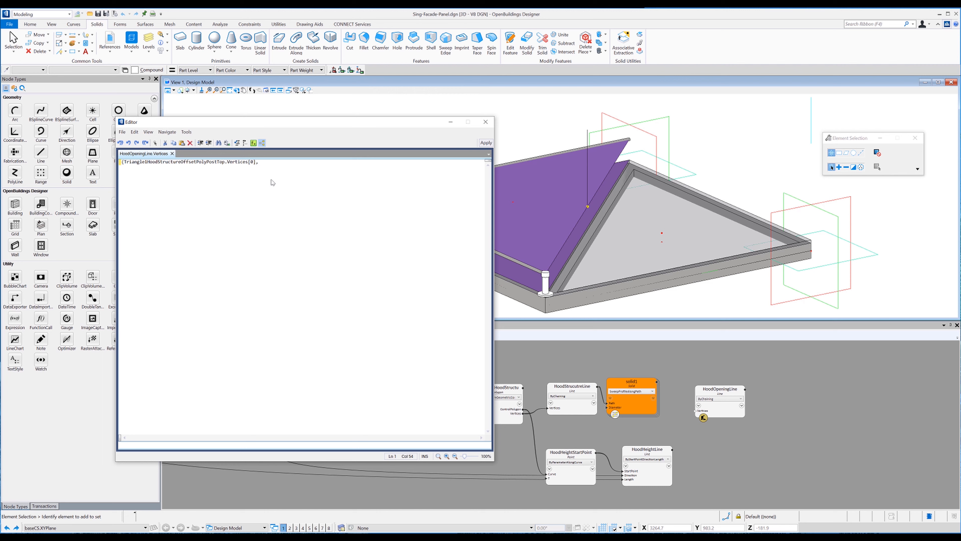
Complete HoodOpeningLine's Vertices expression with HoodHeightLine.EndPoint,Triangle1HoodStructureOffsetPolyPostTop.Vertices[2]}, apply it, close the editor and reposition the node.
click(588, 135)
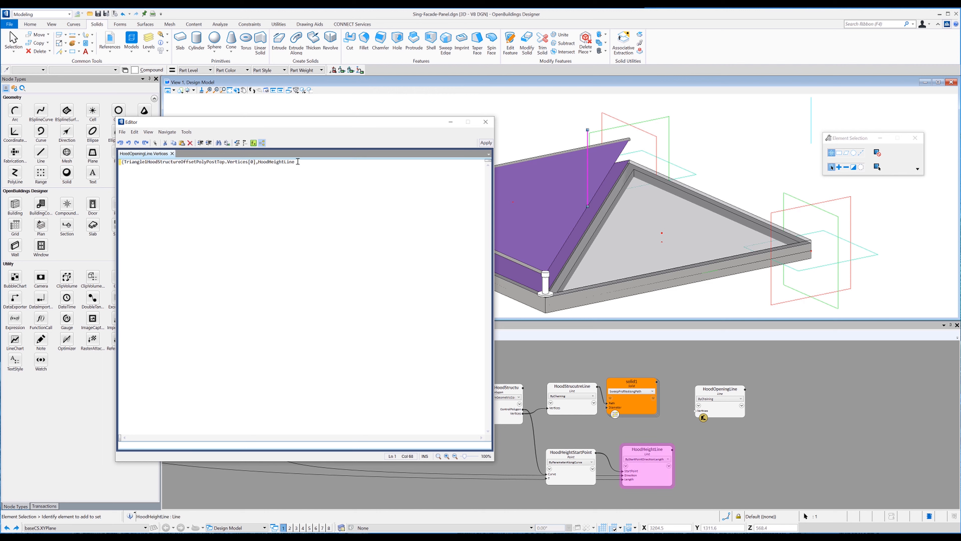
text(.EndPoint,)
drag(256, 162, 127, 163)
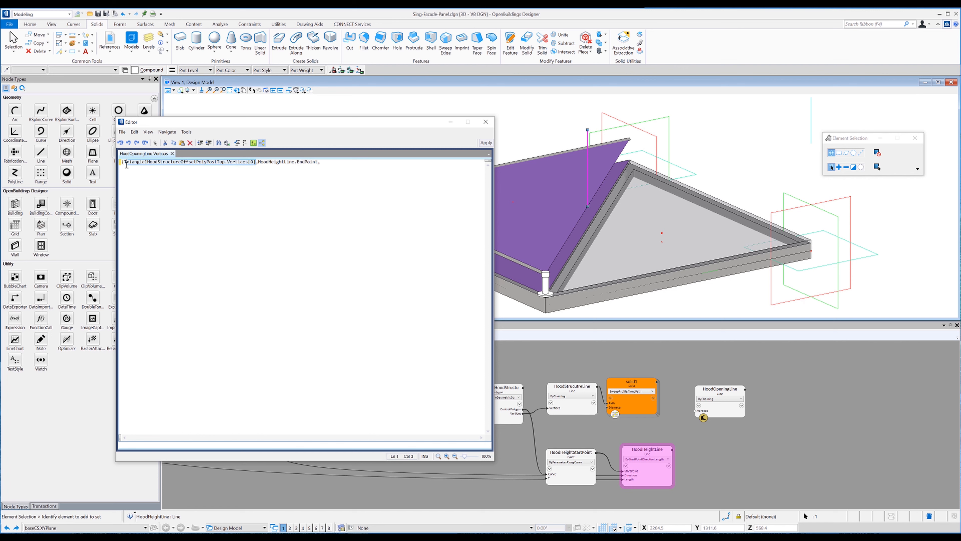
click(325, 169)
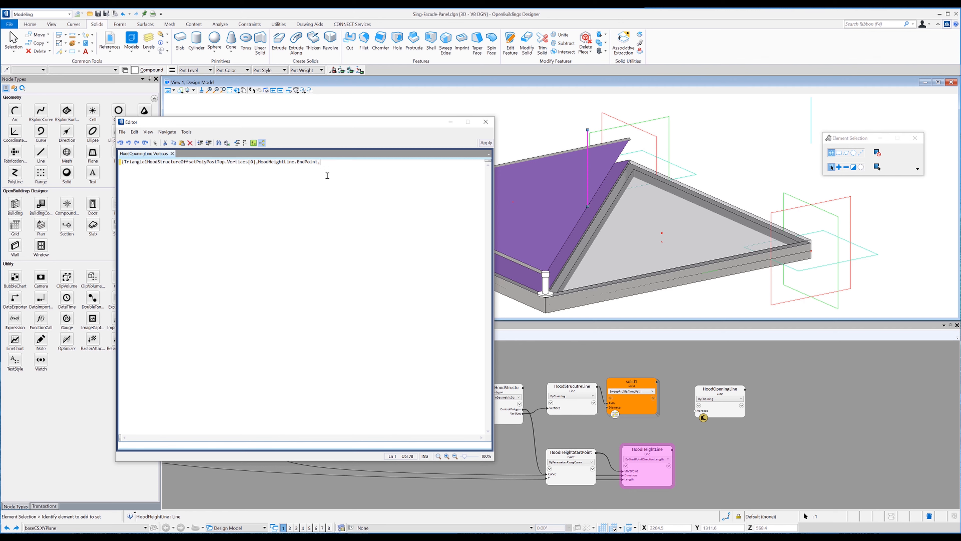
text(Triangle1HoodStructureOffsetPolyPostTop.Vertices[0])
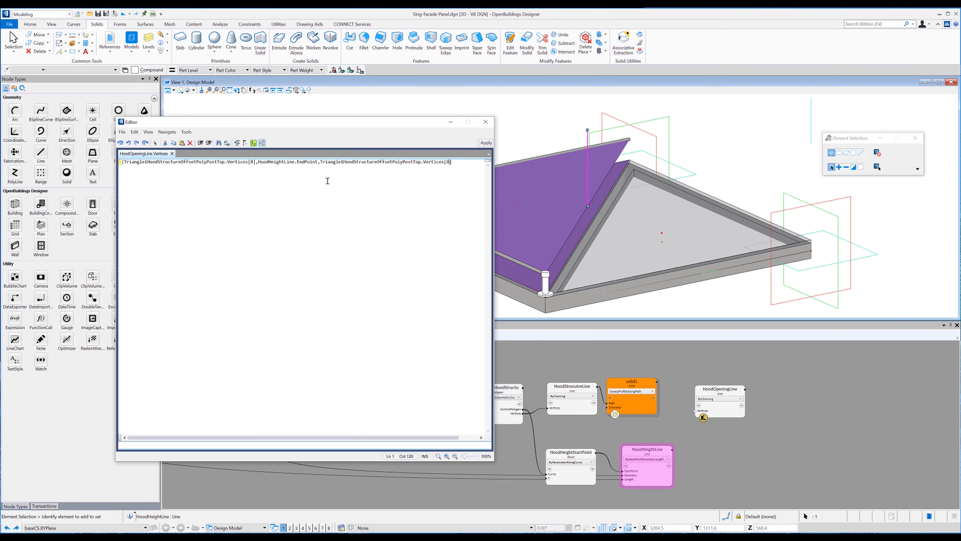
click(486, 142)
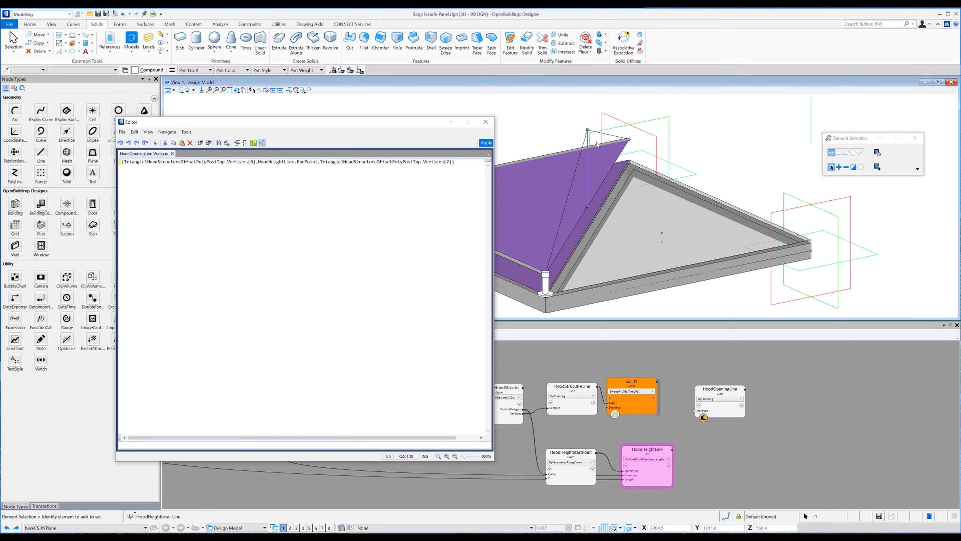
click(486, 122)
drag(719, 389, 705, 381)
Save the file and switch to the Computational Design workflow.
click(98, 13)
click(70, 14)
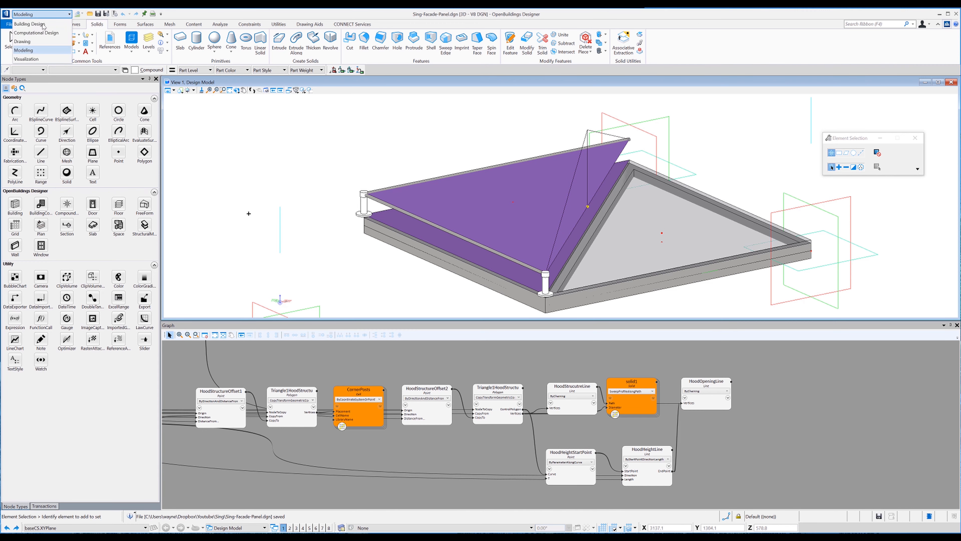
click(38, 20)
click(70, 14)
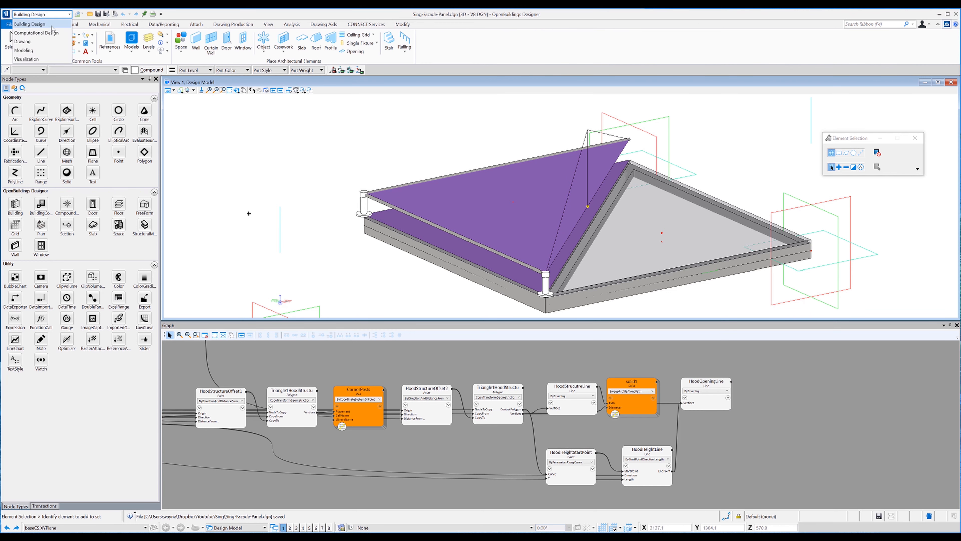
click(37, 33)
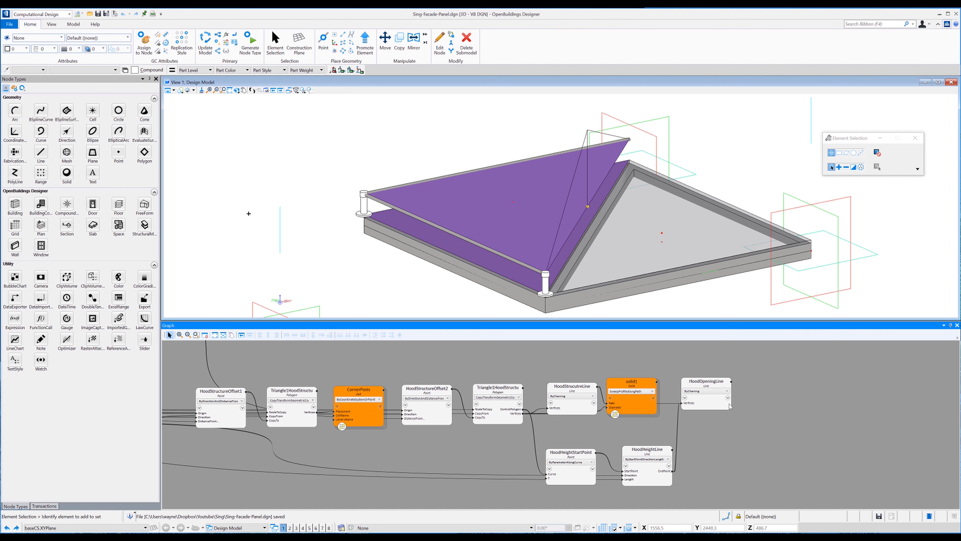
Add an Arc node beside HoodOpeningLine, set its technique to FilletTangentToCurves and name it HoodOpeningArc.
click(15, 111)
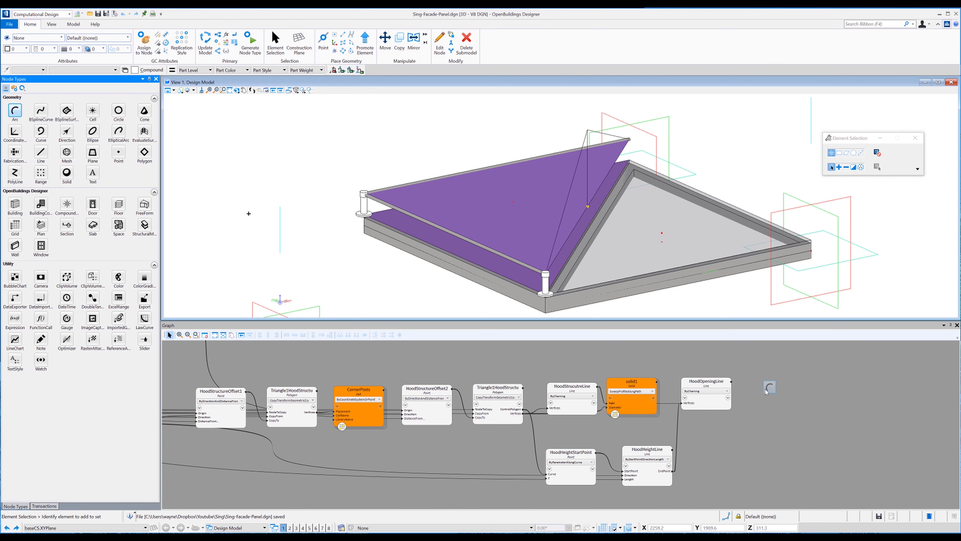
click(768, 387)
click(791, 390)
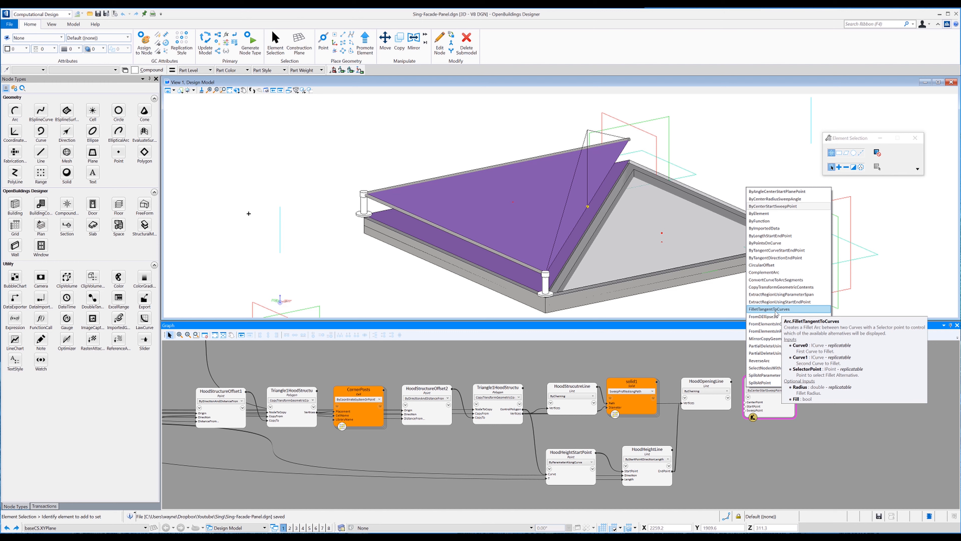
click(776, 310)
drag(775, 382, 783, 377)
double_click(781, 376)
text(HoodOpening)
click(837, 422)
Wire HoodOpeningLine into HoodOpeningArc, setting Curve0 to HoodOpeningLine[0] and Curve1 to HoodOpeningLine[1].
drag(753, 396, 727, 383)
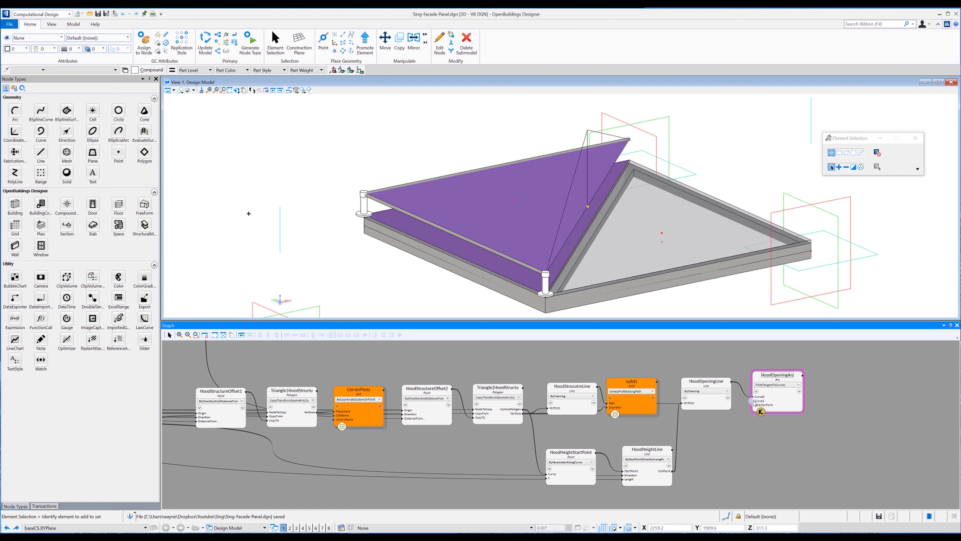
drag(754, 401, 776, 403)
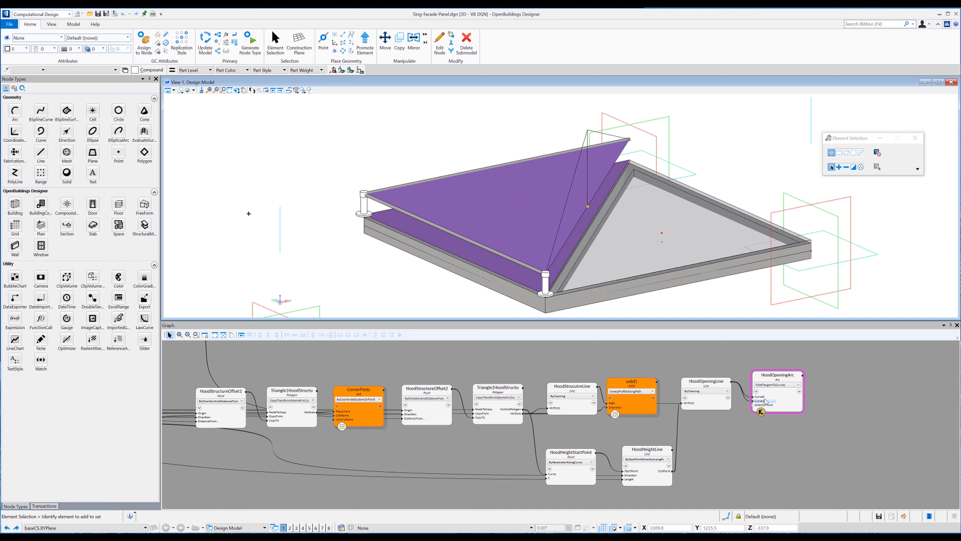
click(832, 398)
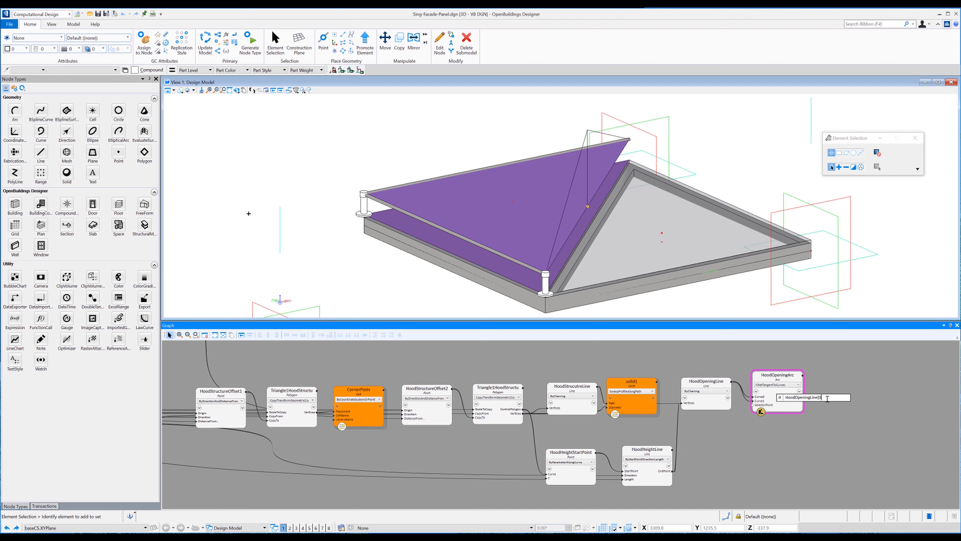
key(Return)
click(830, 402)
text([1])
key(Return)
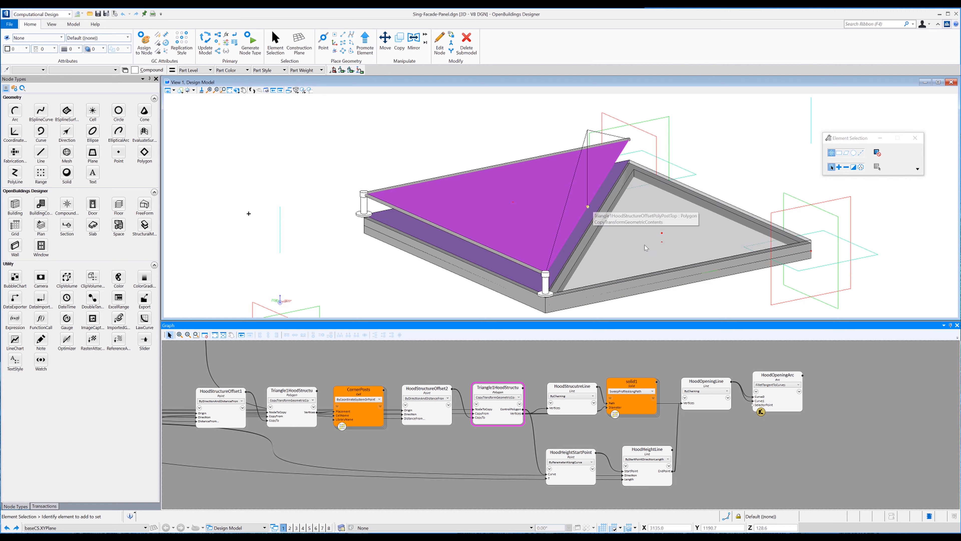
Set HoodOpeningArc's SelectorPoint to HoodHeightStartPoint.
text(h)
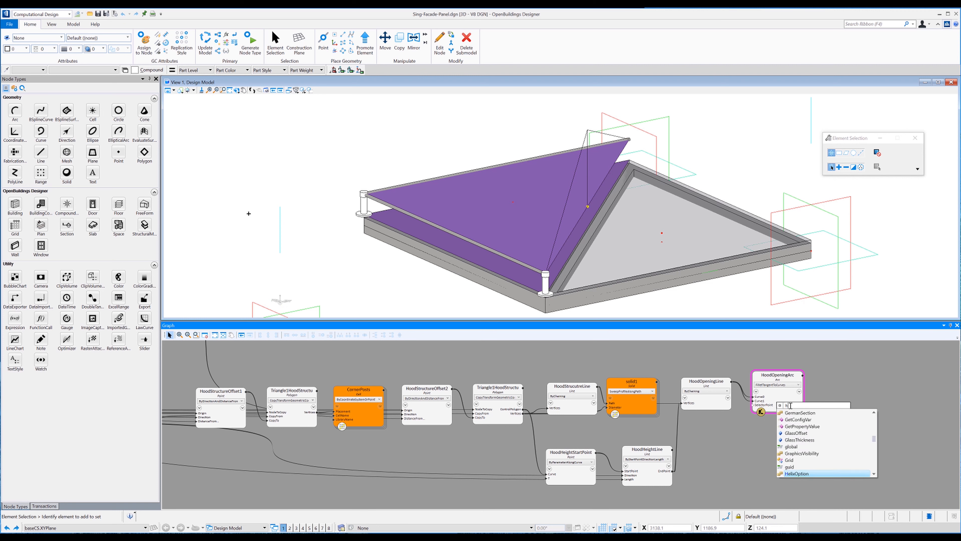
text(oodHeightStartPoint)
key(Down)
key(Down)
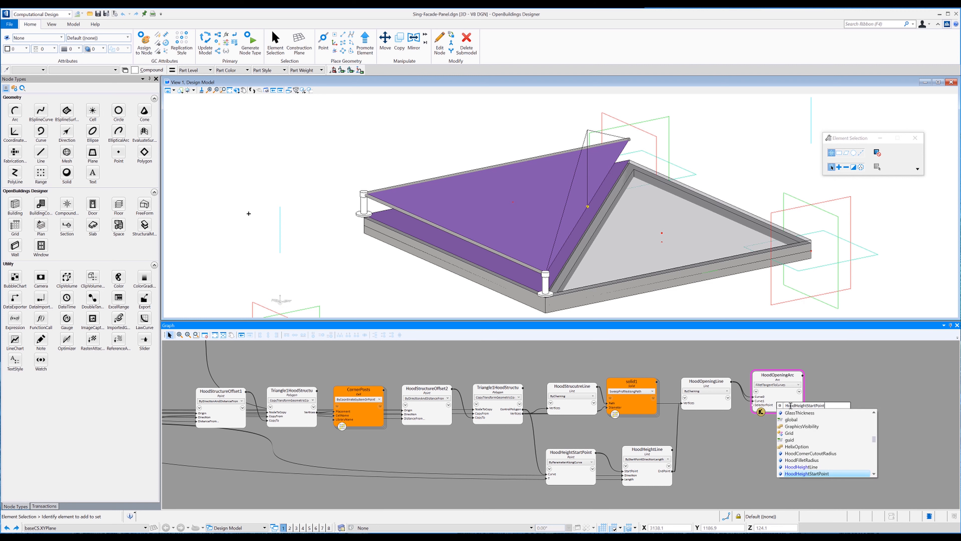
key(Return)
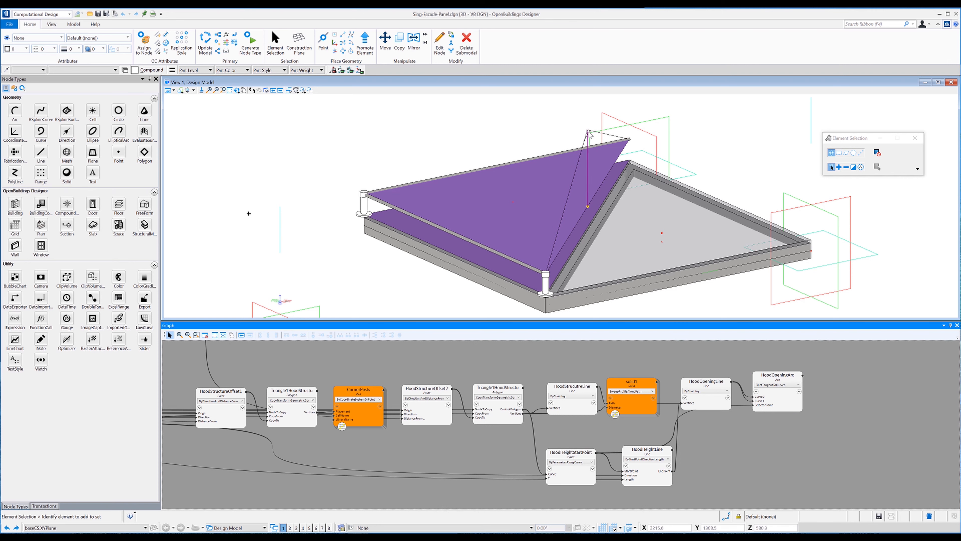
Expose HoodOpeningArc's optional Radius input and set it to HoodFilletRadius.
click(756, 392)
click(799, 439)
click(871, 398)
click(796, 410)
text(hoodFilletRadius)
key(Down)
key(Return)
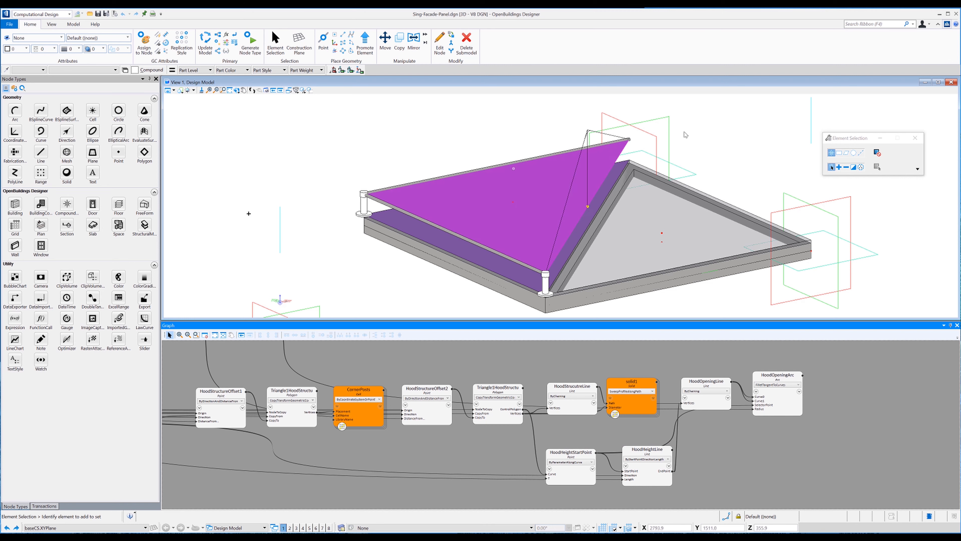
Duplicate the HoodOpeningArc node and paste the copy below the original.
middle_drag(771, 445, 717, 444)
right_click(737, 400)
right_click(703, 451)
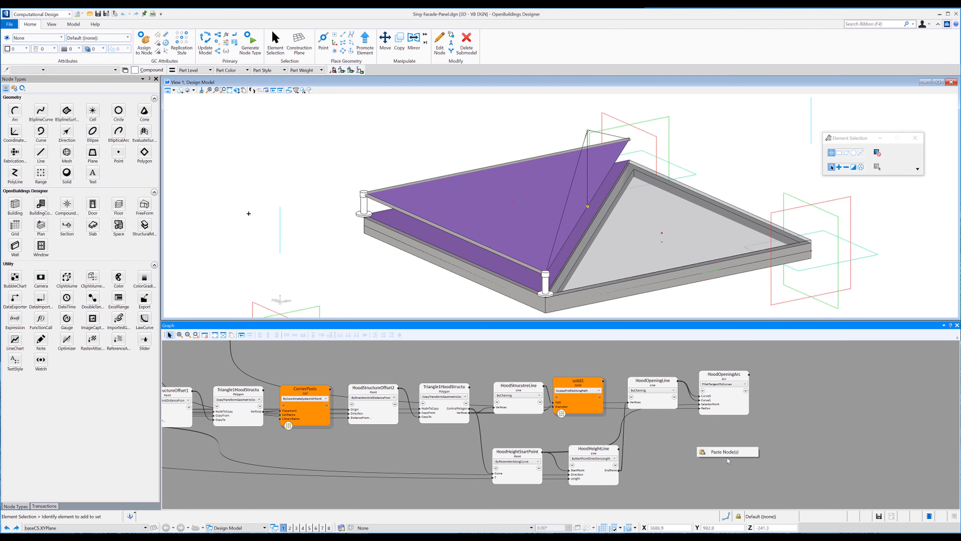
click(725, 452)
Rewire HoodOpeningArc1 to the structure lines, setting Curve0 to HoodStrucutreLine and Curve1 to HoodStrucutreLine[1].
click(711, 474)
drag(777, 475, 738, 476)
text(HoodStrucutreLine)
key(Return)
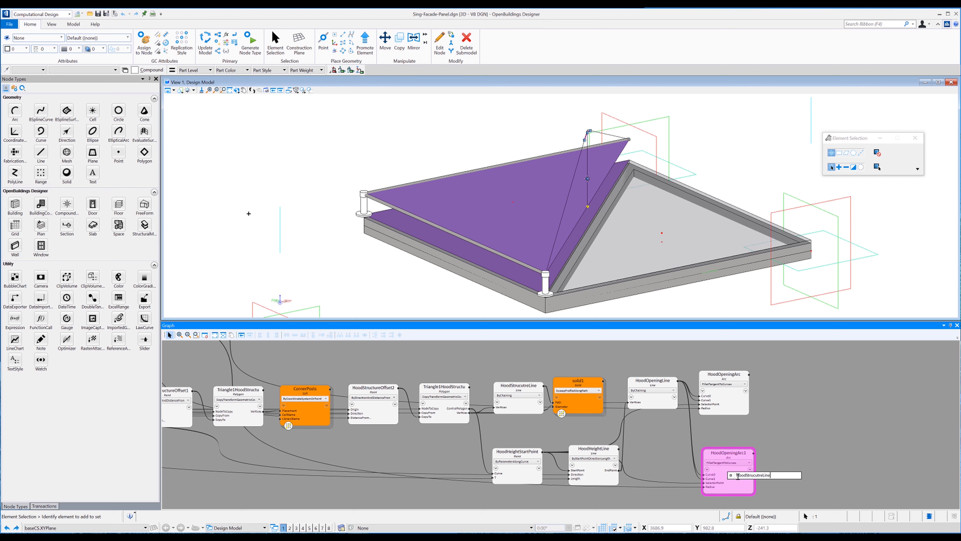
click(711, 479)
text(hoodStrucutreLine[1)
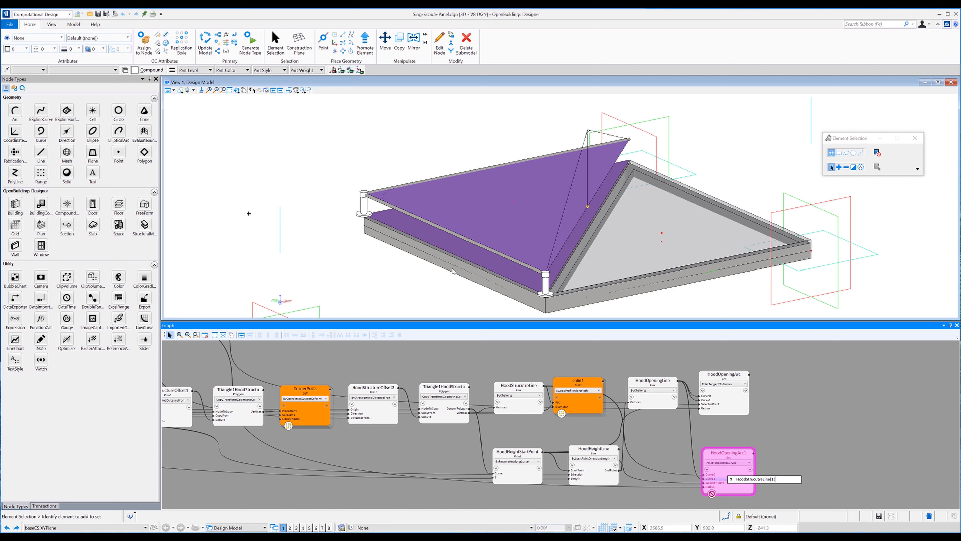
key(Return)
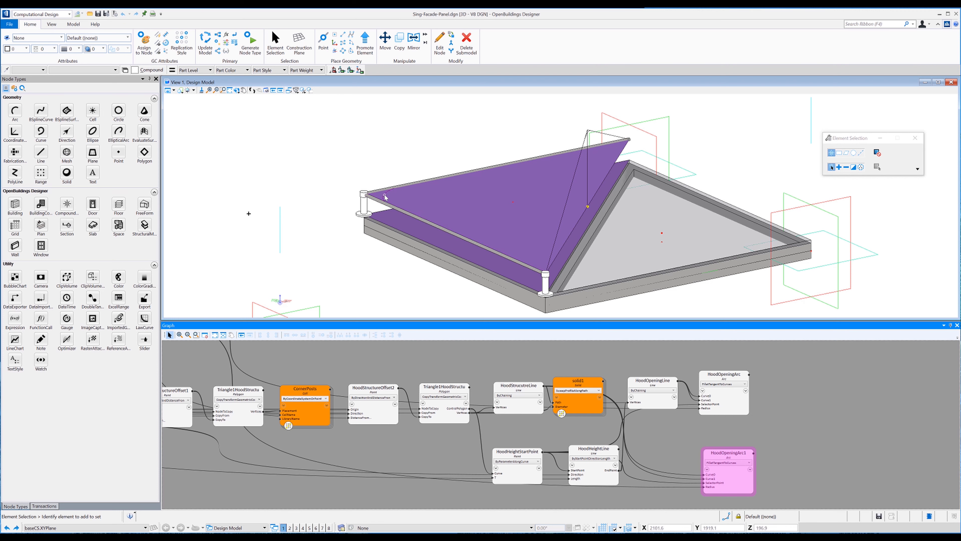
Move HoodOpeningArc1 closer beneath HoodOpeningArc and add a Line node named HoodOpeningLine1 beside HoodOpeningArc.
drag(734, 454, 732, 438)
click(805, 462)
middle_drag(798, 430, 676, 434)
click(40, 152)
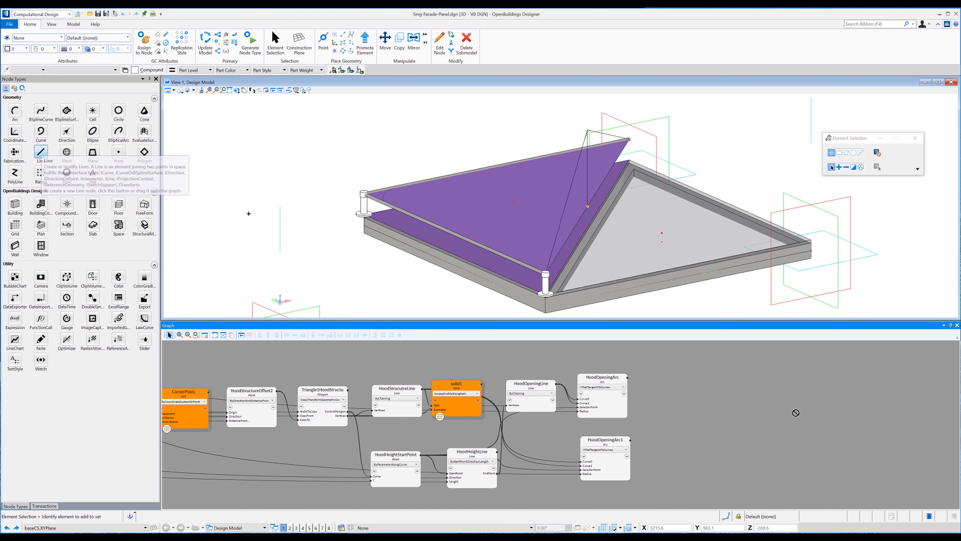
click(693, 383)
click(692, 378)
text(HoodOpeningLine1)
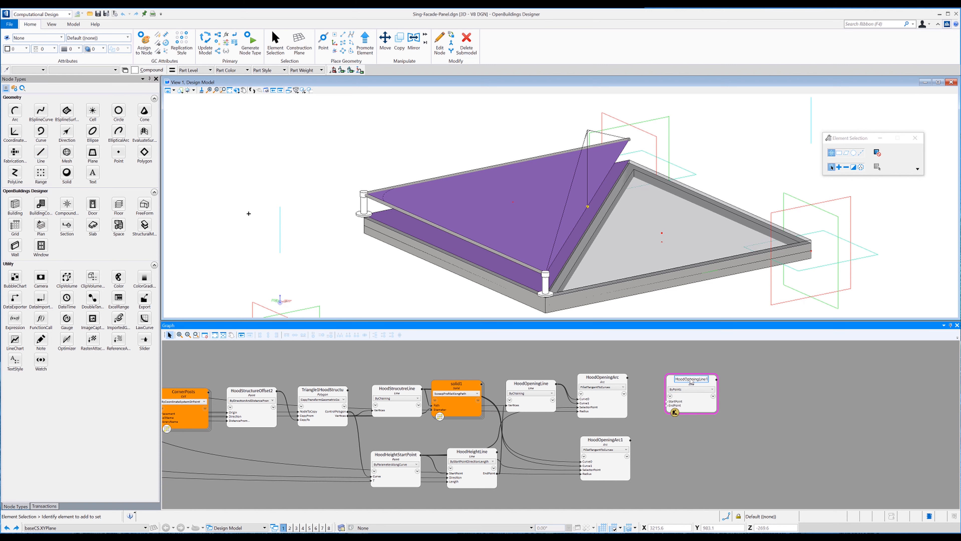
drag(696, 392, 690, 381)
Duplicate the HoodOpeningLine1 node and paste the copy beside the original.
right_click(696, 384)
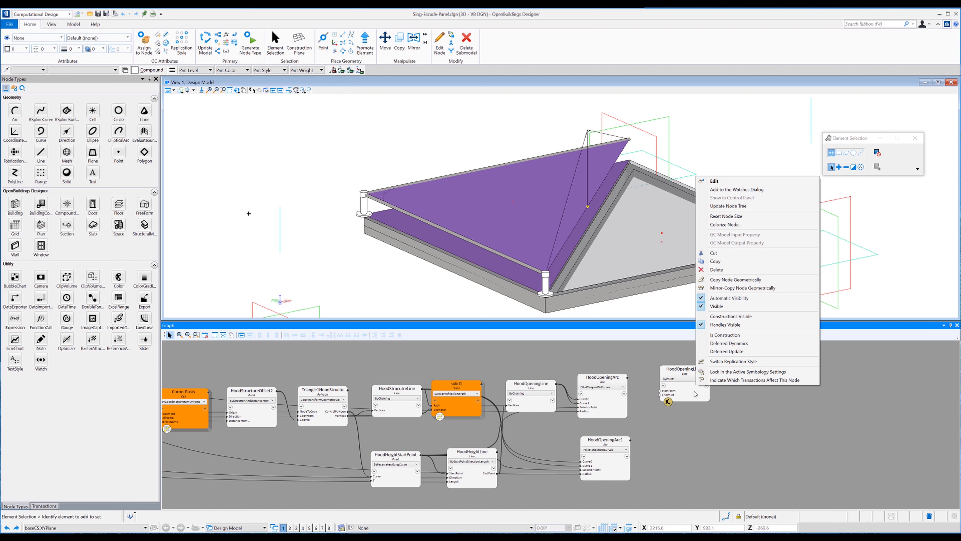
click(714, 265)
right_click(738, 370)
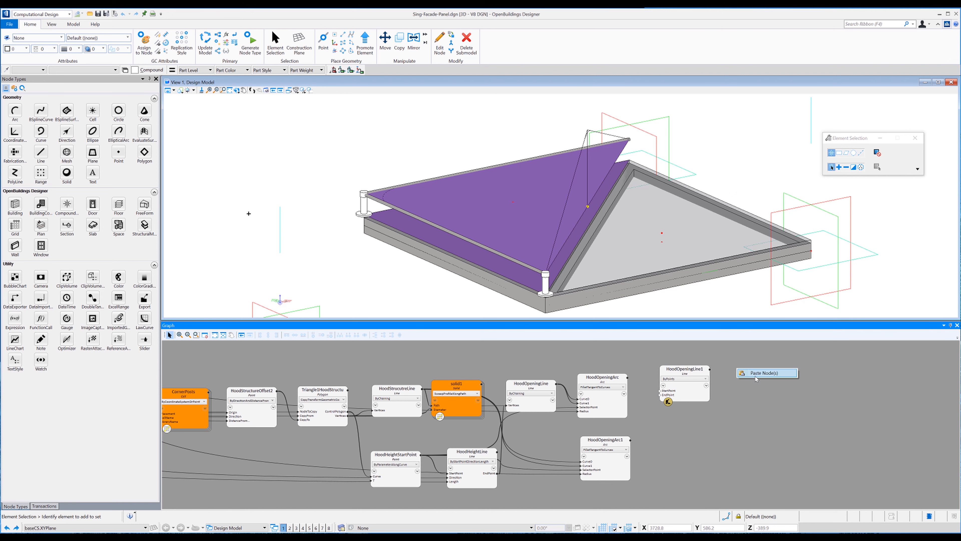
click(756, 373)
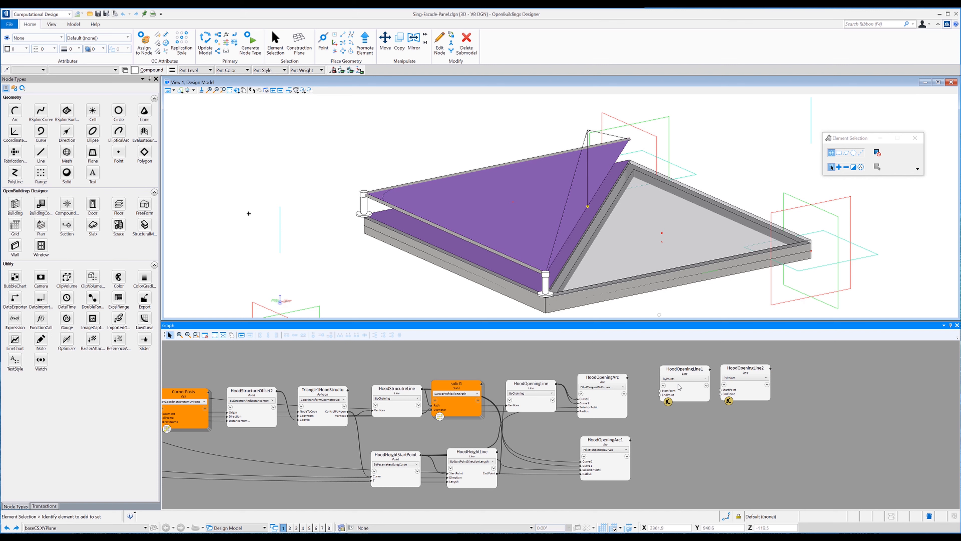
Set HoodOpeningLine1's StartPoint to the start point of HoodOpeningLine[0] and its EndPoint to the start point of HoodOpeningArc.
click(698, 394)
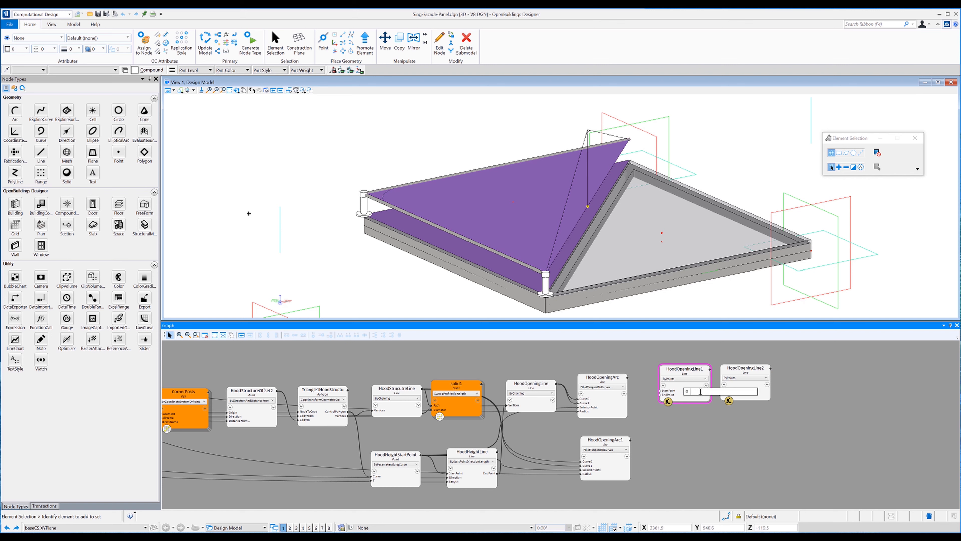
click(608, 135)
text(.start)
key(Return)
key(Return)
scroll(578, 152, up, 5)
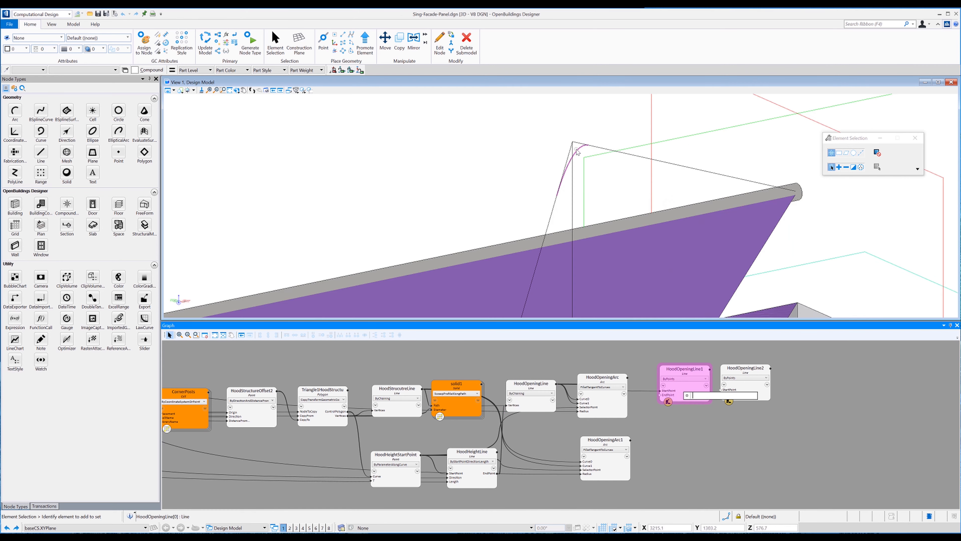
click(577, 152)
text(.Start)
key(Return)
key(Return)
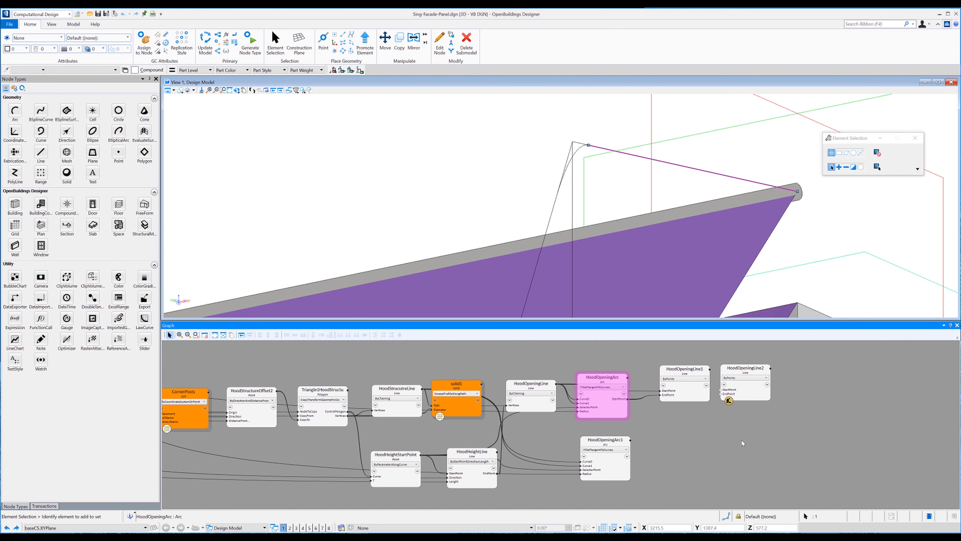
Set HoodOpeningLine2's StartPoint to HoodOpeningArc's end point and its EndPoint to HoodOpeningLine[1].EndPoint.
double_click(733, 389)
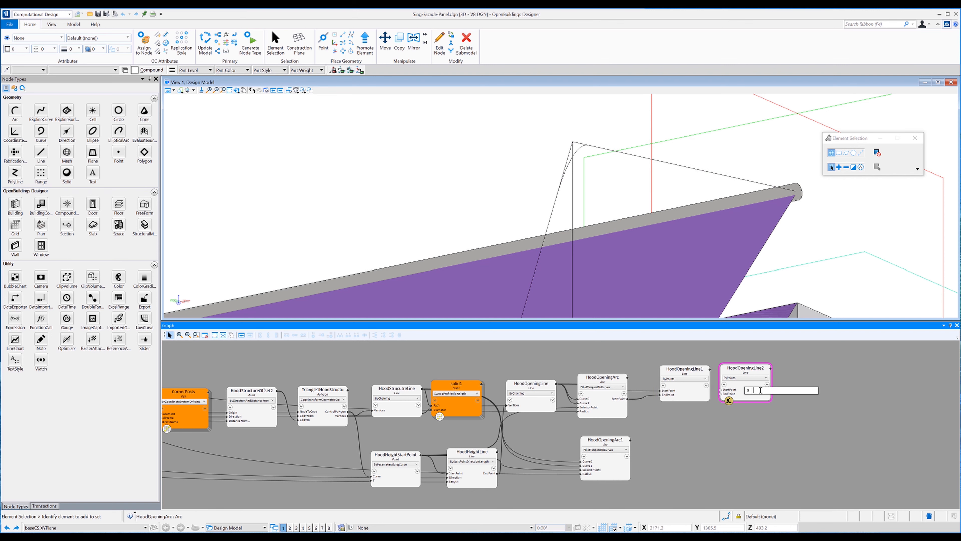
click(582, 151)
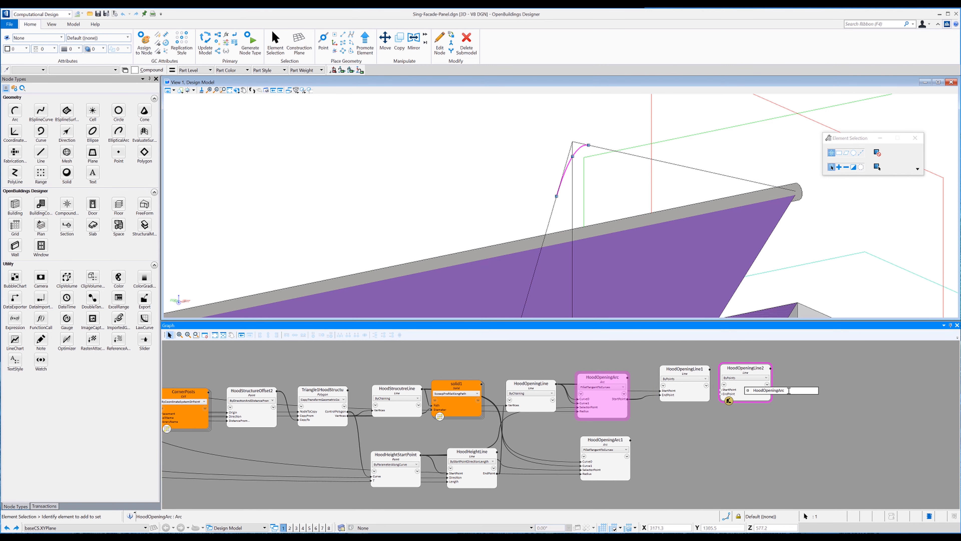
text(.end)
key(Tab)
key(Return)
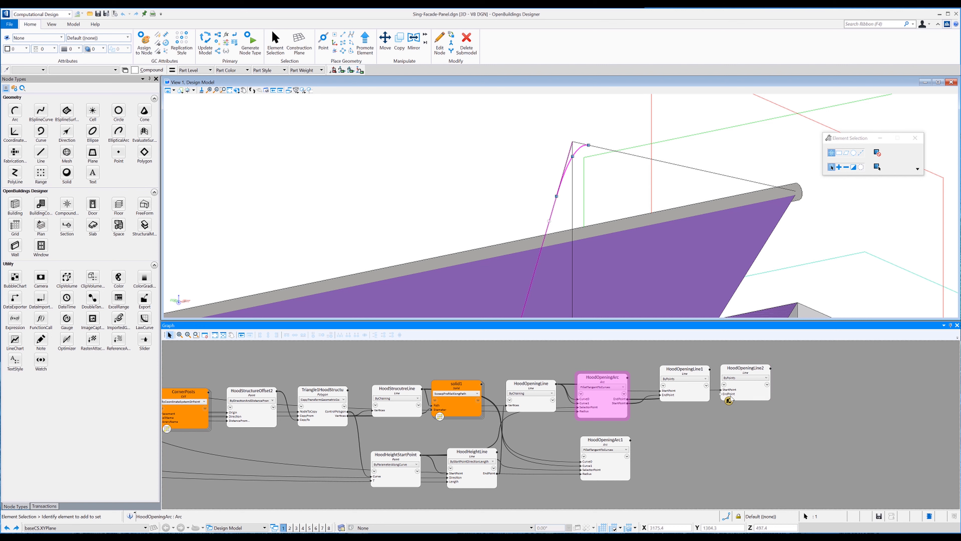
text(HoodOpeningLine[1].en)
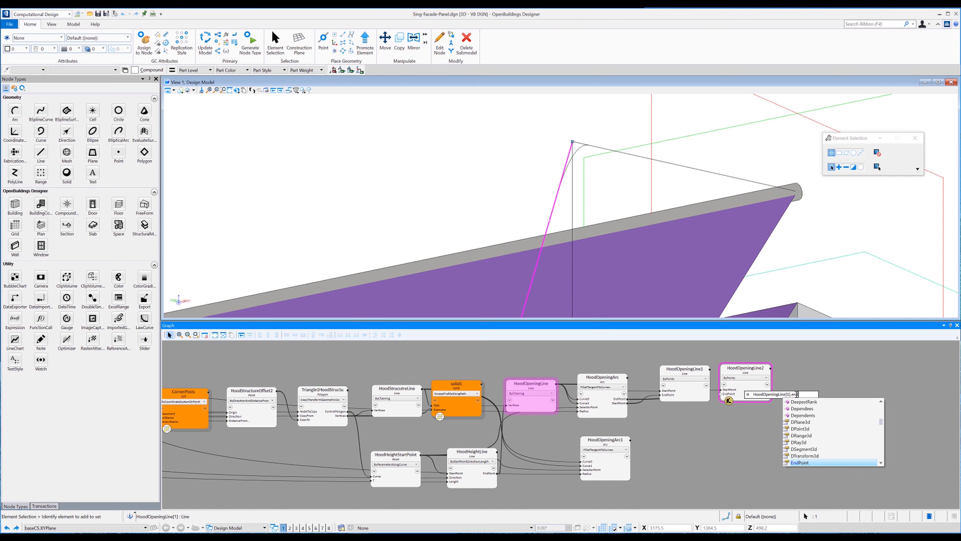
key(Tab)
key(Return)
Add a Curve node after HoodOpeningLine2 and set its technique to CompositeCurves.
scroll(633, 196, down, 3)
scroll(552, 372, down, 3)
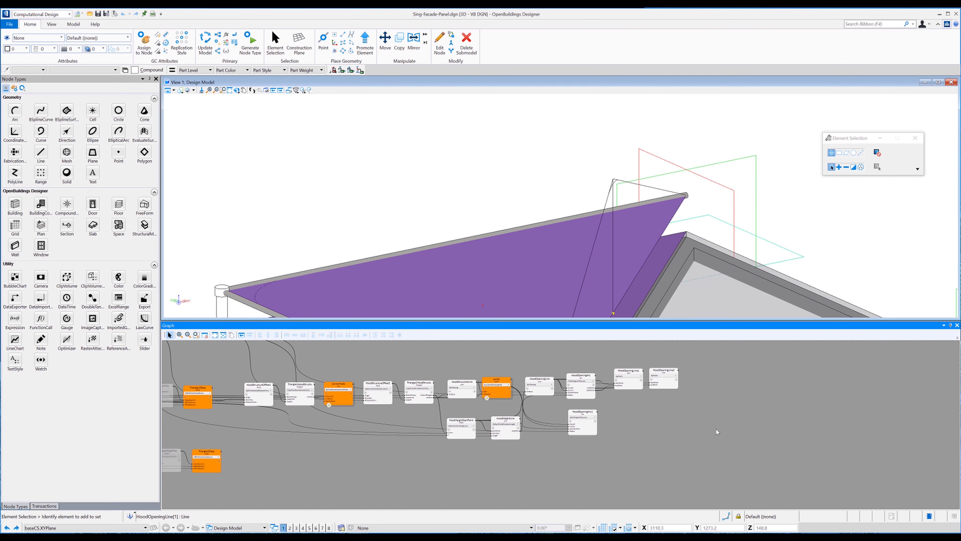
click(42, 112)
click(42, 132)
click(703, 381)
scroll(702, 381, up, 3)
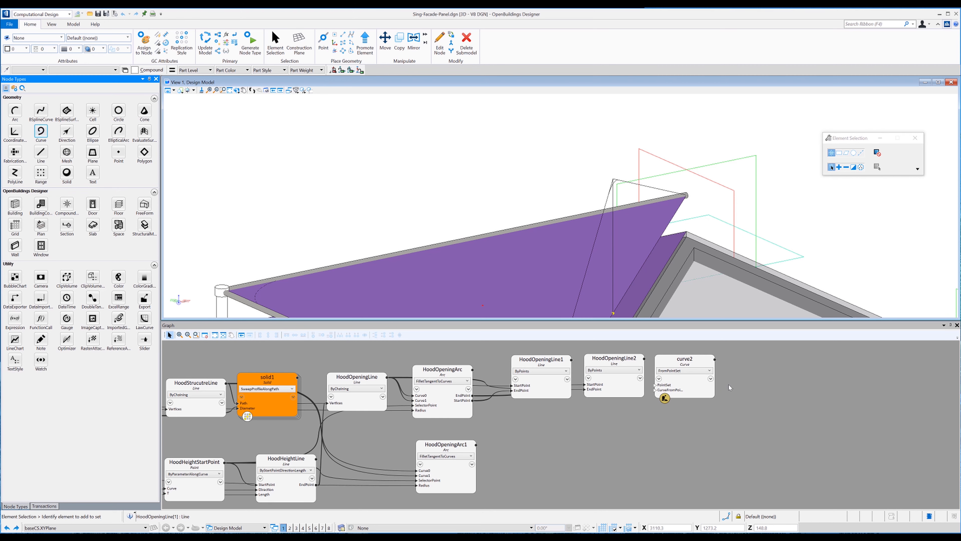
click(685, 370)
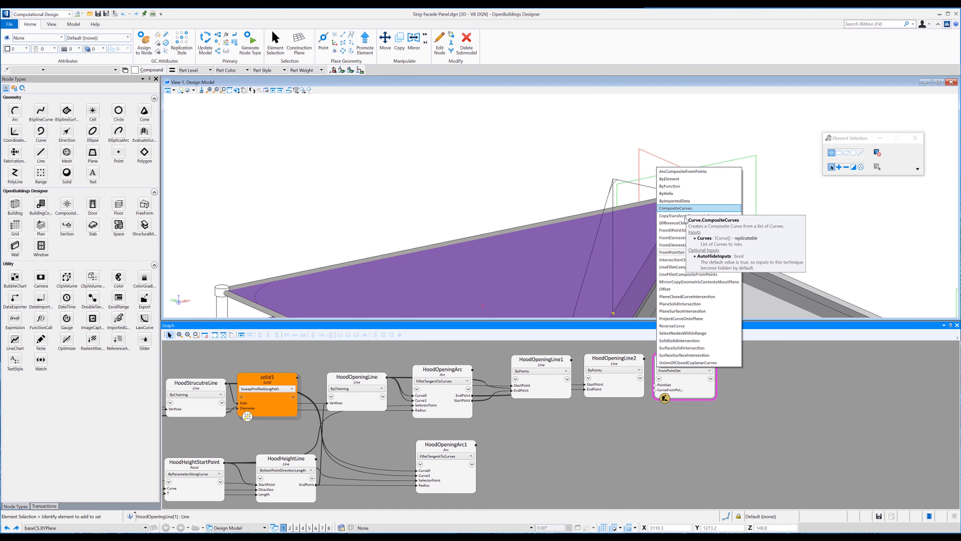
click(687, 209)
Set the new curve's Curves input to the list of HoodOpeningLine1, HoodOpeningArc and HoodOpeningLine2.
click(701, 385)
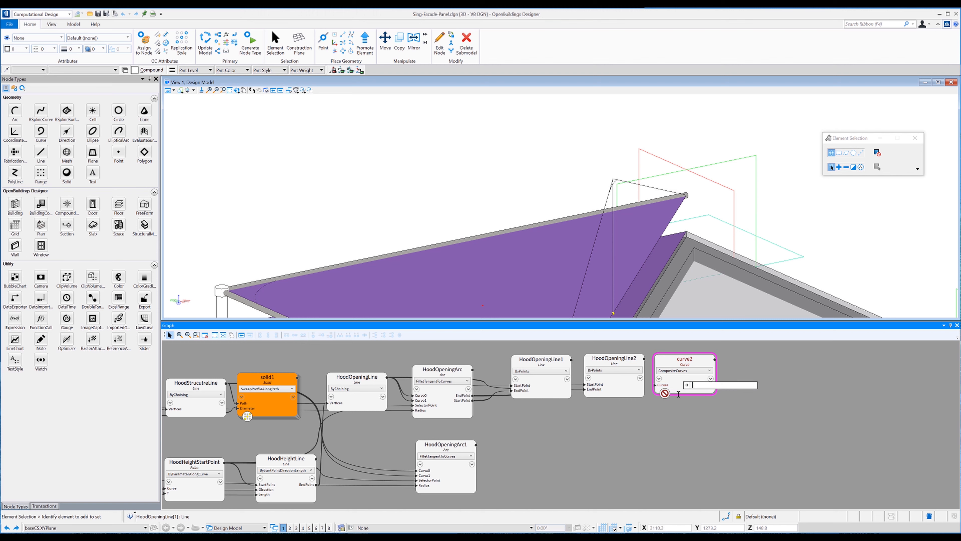
click(524, 361)
click(672, 388)
click(521, 367)
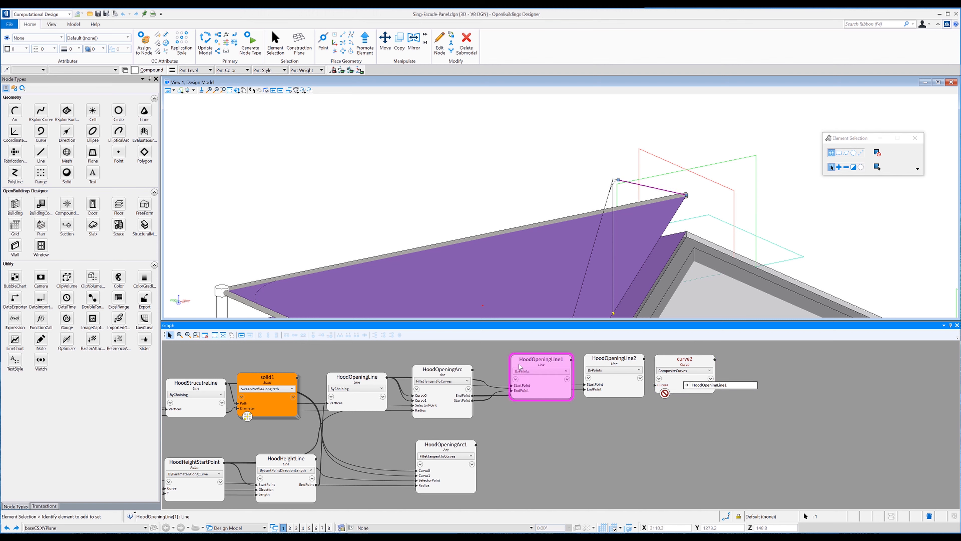
click(441, 370)
click(587, 364)
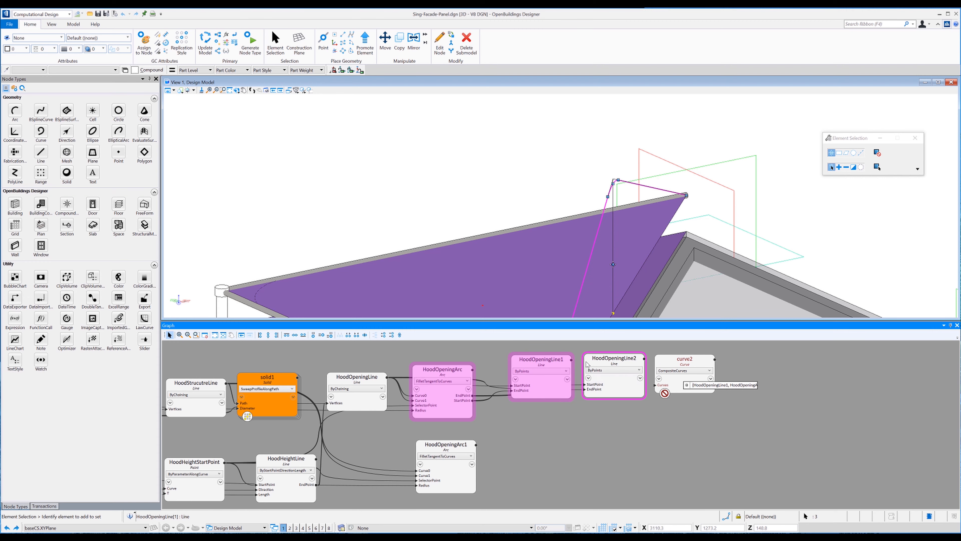
ctrl+click(587, 364)
click(679, 422)
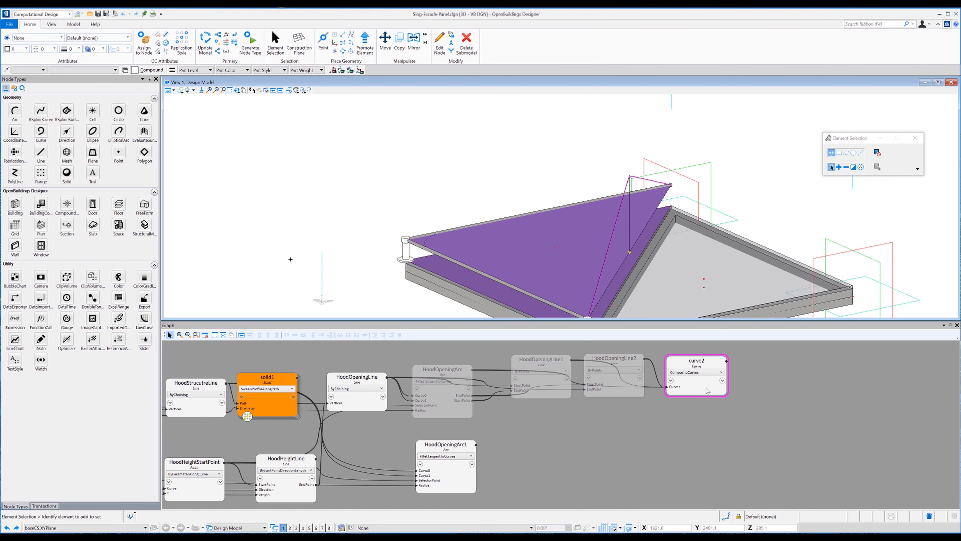
Rename the composite curve node as HoodOpeningCurve.
click(699, 366)
click(749, 413)
click(699, 364)
click(699, 364)
text(HoodOpeningCurve)
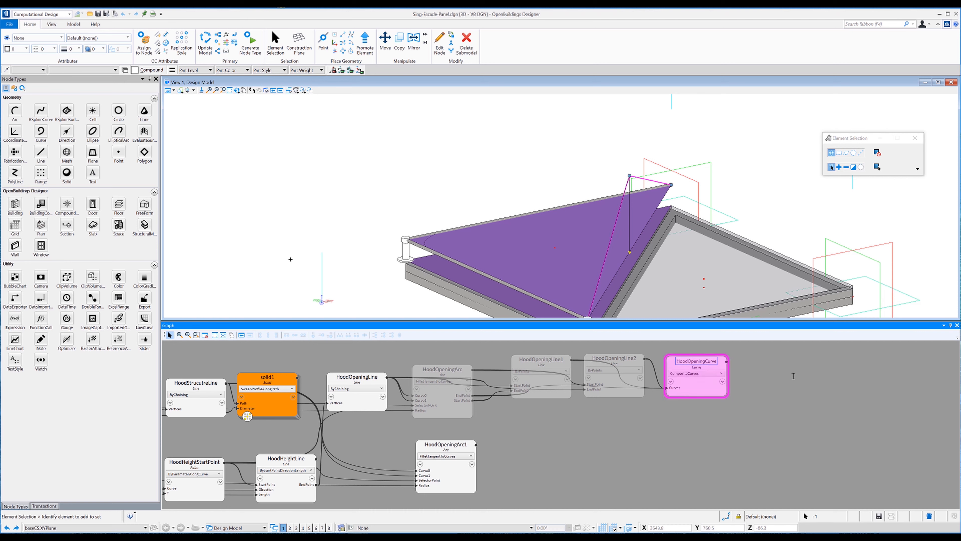
click(793, 376)
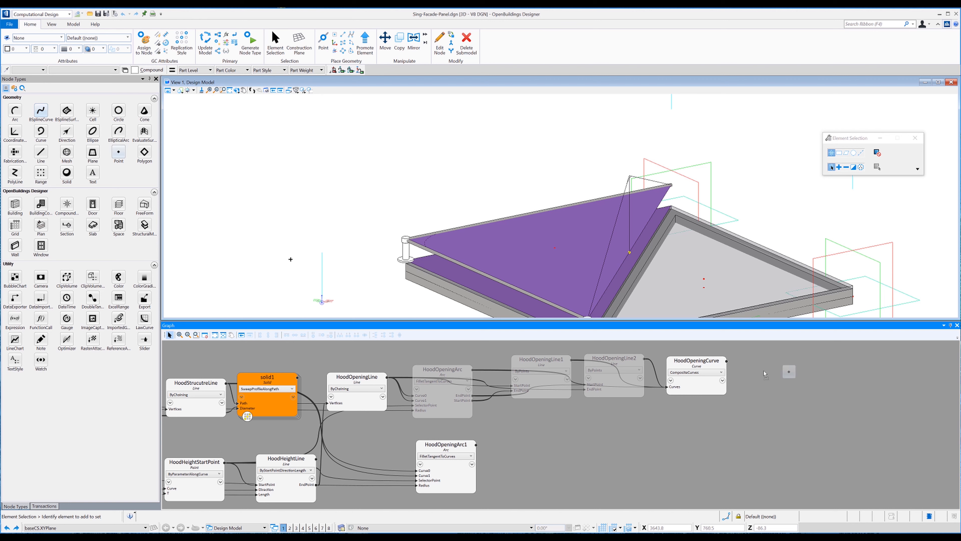
Add a Point node after HoodOpeningCurve and name it HoodOpeningPoints.
click(797, 372)
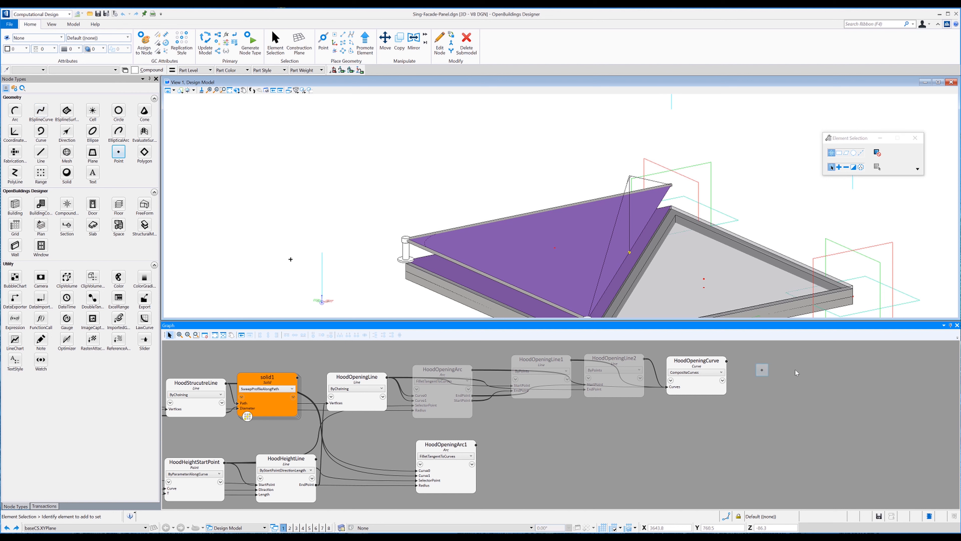
click(778, 373)
double_click(786, 360)
text(HoodOPeningPoints)
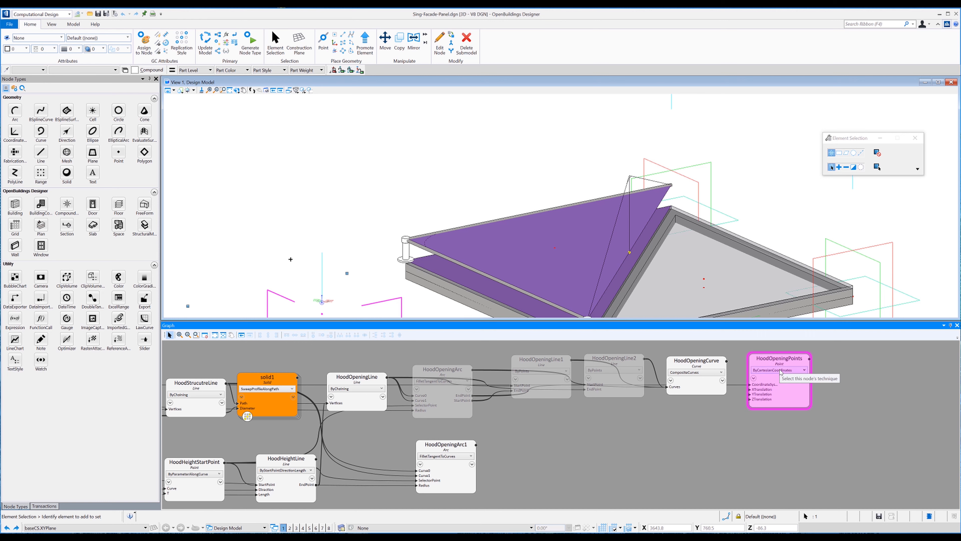
Set HoodOpeningPoints to ByNumberAlongCurve, wire HoodOpeningCurve into its Curve input and set the number of points to 40.
click(779, 371)
click(791, 238)
drag(727, 361, 751, 385)
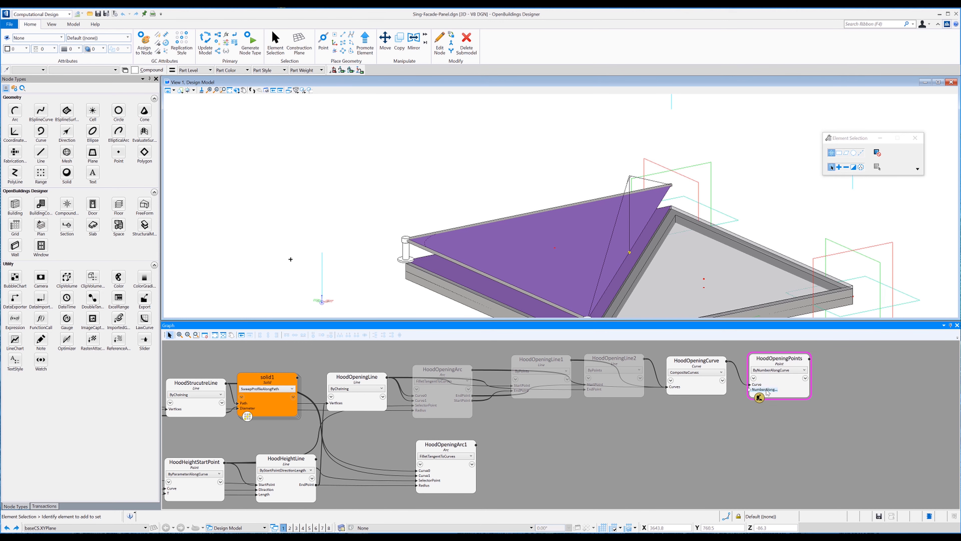
click(767, 390)
text(40)
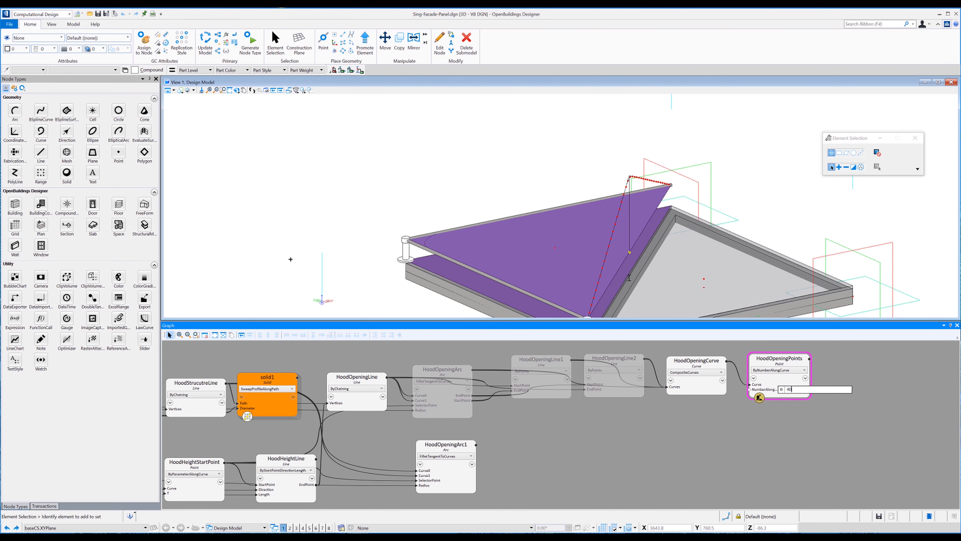
key(Return)
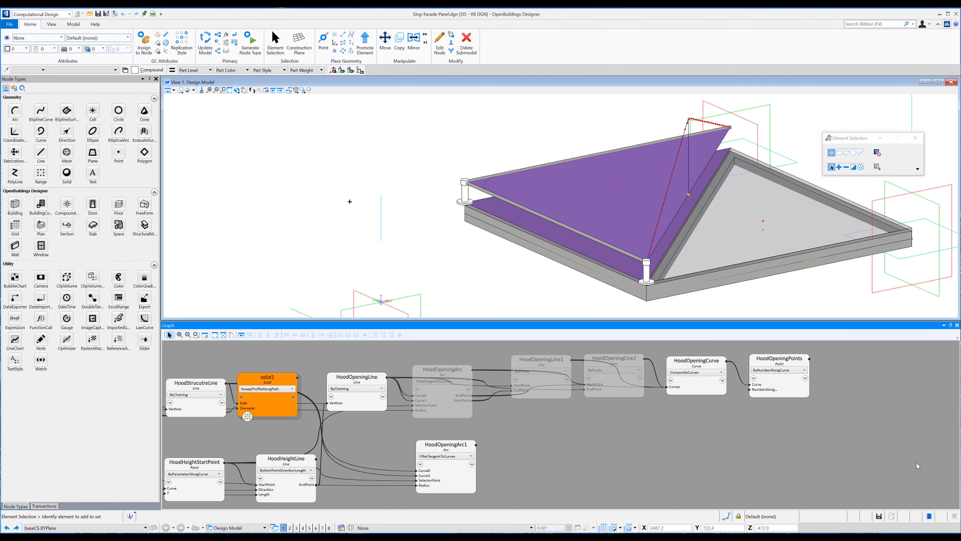
Add a BSplineCurve node named HoodOpeningbsplineC and wire HoodOpeningPoints into its Poles input.
click(850, 370)
double_click(865, 365)
text(HoodOpeningbsplineC)
key(Return)
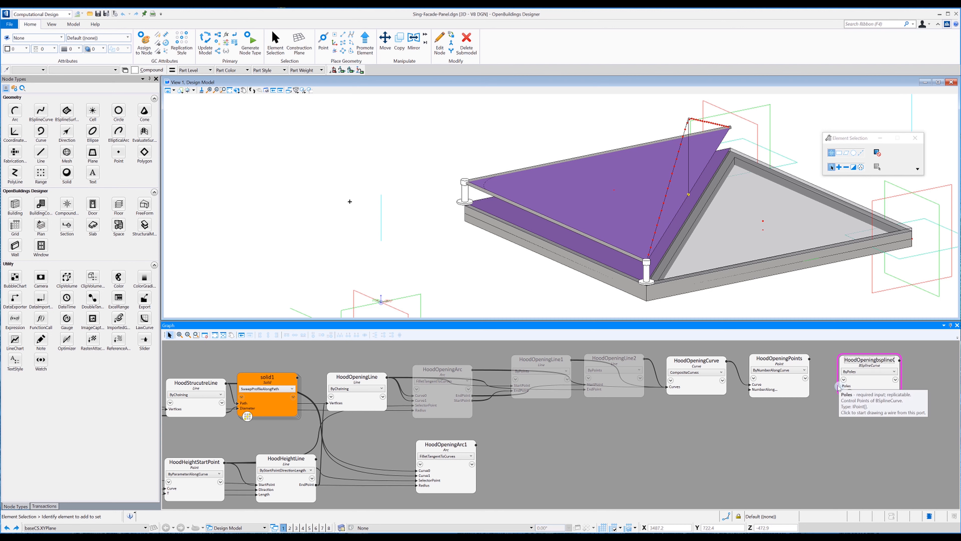
drag(846, 386, 806, 363)
click(885, 392)
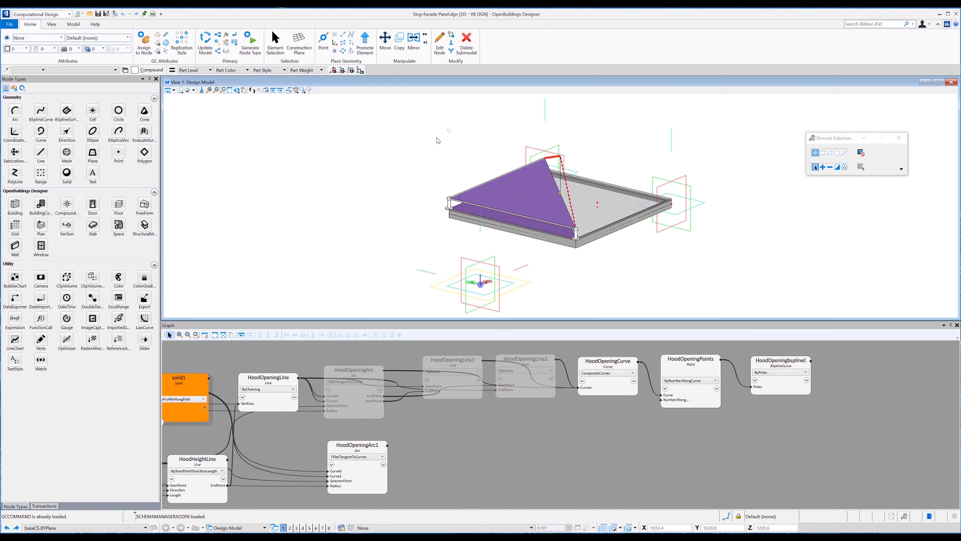
Add a Line node beside HoodOpeningArc1 and name it HoodStructureLine1.
click(236, 90)
shift+middle_drag(343, 140, 308, 146)
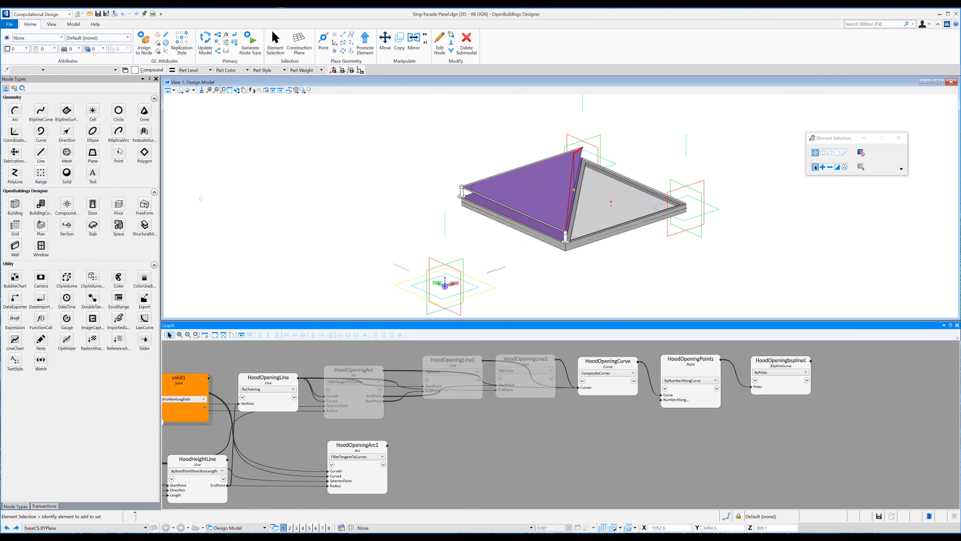
drag(40, 152, 475, 445)
text(StructureLine1)
key(Return)
middle_drag(466, 443, 693, 432)
double_click(688, 427)
click(679, 428)
text(Hood)
key(Return)
Duplicate the HoodStructureLine1 node and place the copy after the original.
drag(707, 456, 697, 458)
right_click(698, 456)
click(721, 332)
key(ctrl+v)
drag(780, 451, 769, 448)
Add a Curve node after HoodStructureLine2, set its technique to CompositeCurves and name it HoodStructureCurve.
drag(40, 132, 843, 426)
click(867, 431)
click(846, 268)
click(844, 419)
text(HoodStrucut)
key(BackSpace)
key(BackSpace)
text(tureCurve)
key(Return)
Add a Point node named HoodStructurePoints after HoodStructureCurve and set its technique to ByNumberAlongCurve.
drag(118, 152, 923, 423)
click(922, 421)
text(HoodStructurePoints)
key(Return)
click(924, 431)
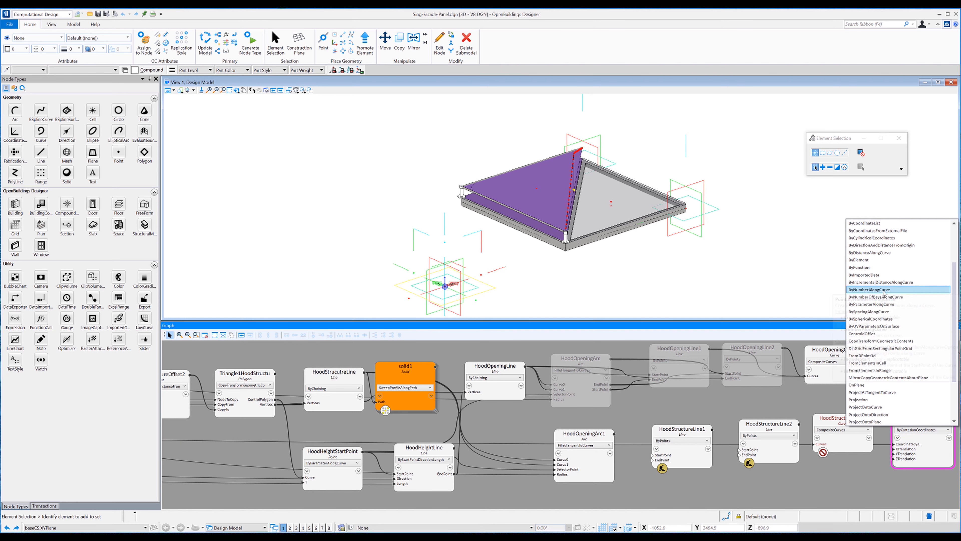
click(883, 290)
Wire HoodStructureCurve into HoodStructurePoints' Curve input and set the number along the curve to 20.
drag(873, 417, 897, 444)
mouse_move(898, 449)
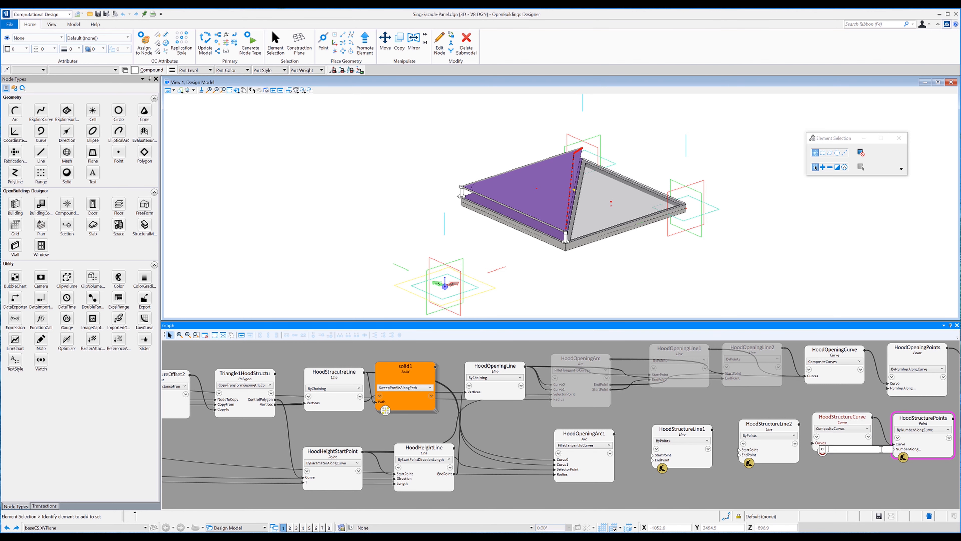
text(20)
key(Return)
Add a BSplineCurve node named HoodStructureBsplineCurve after HoodStructurePoints and wire HoodStructurePoints into its Poles input.
middle_drag(870, 478, 675, 489)
drag(41, 112, 806, 432)
click(811, 430)
text(HoodStrucutre)
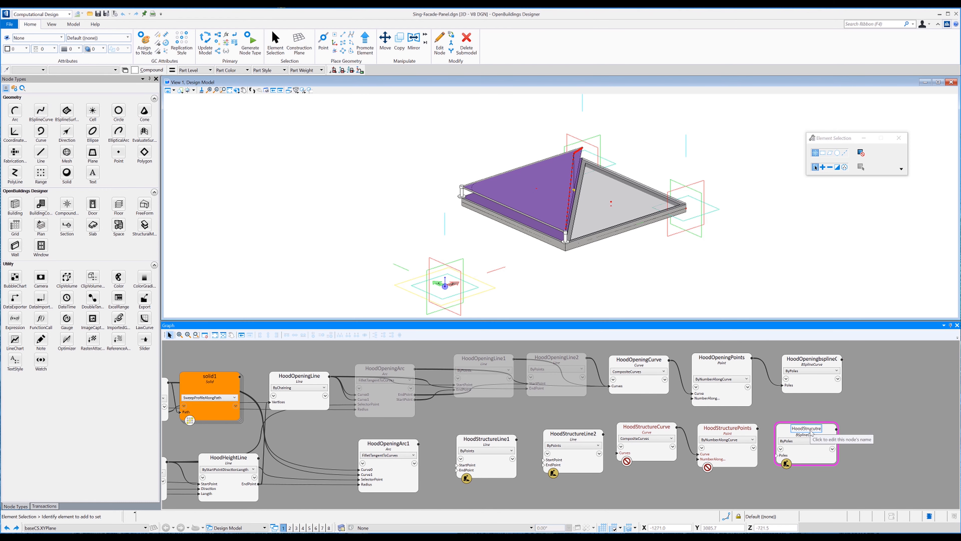
text(BsplineCurve)
key(Return)
drag(758, 428, 778, 455)
Isolate HoodStrucutreLine in the design view to examine its two segments, and restore the full model display.
middle_drag(612, 491, 761, 479)
drag(693, 423, 680, 427)
click(637, 462)
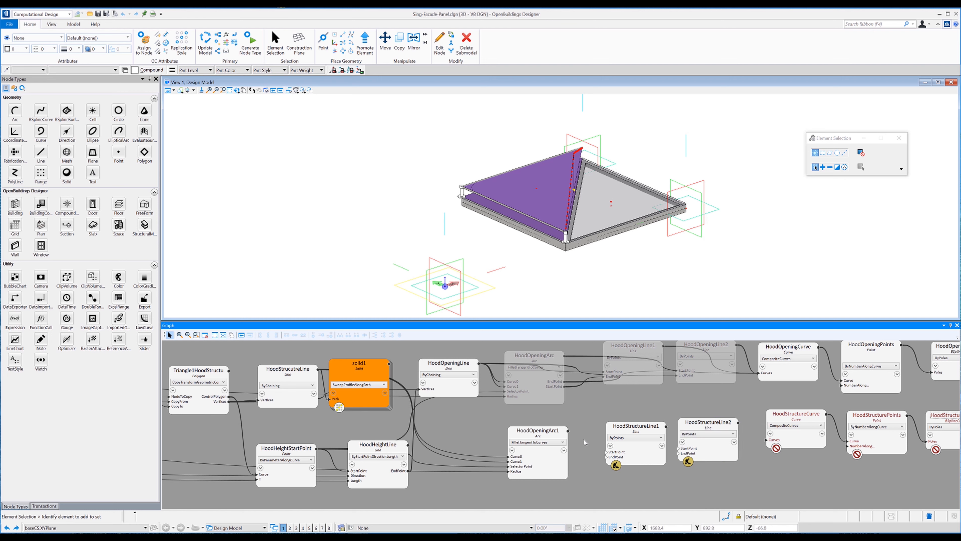
click(297, 398)
ctrl+drag(727, 481, 644, 448)
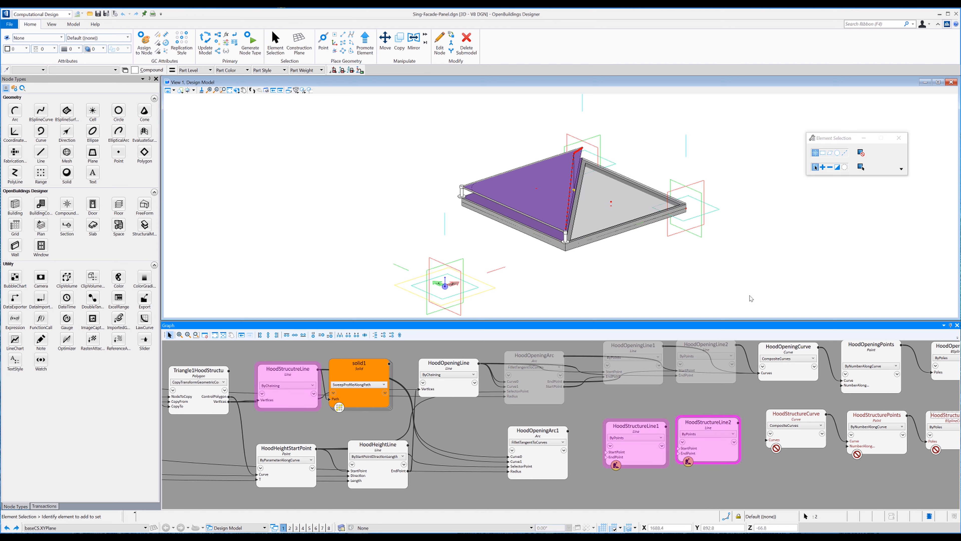
right_click(754, 234)
click(787, 385)
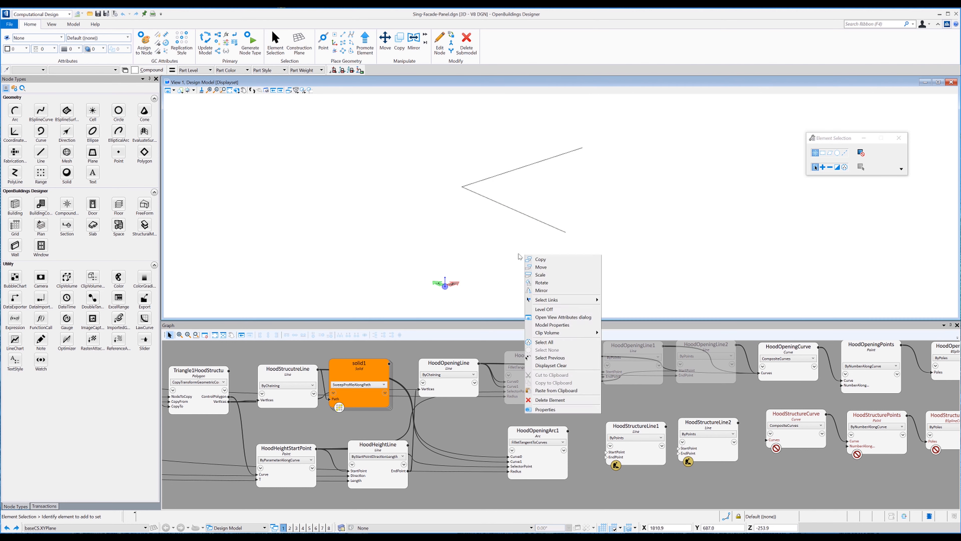
right_click(583, 259)
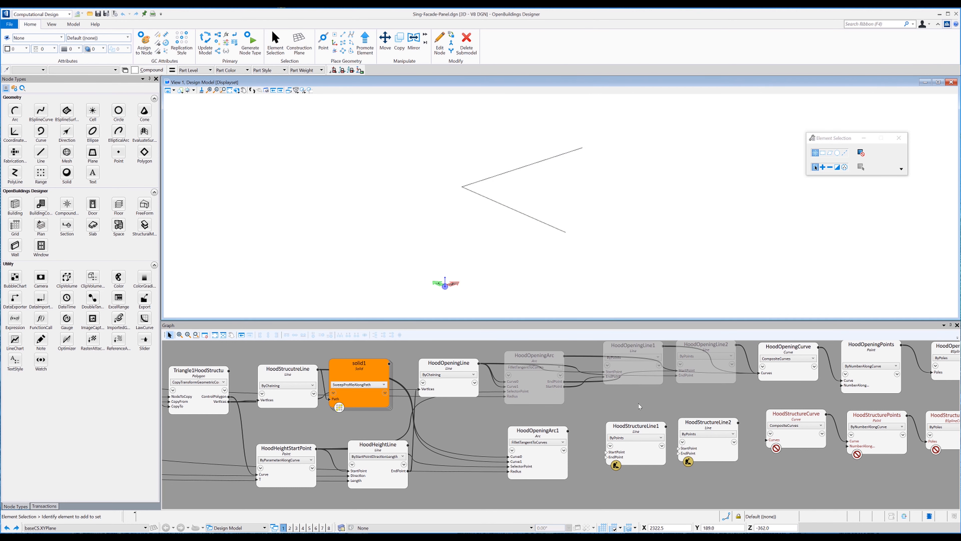
click(604, 347)
Set HoodStructureLine1's StartPoint to the start point of HoodStrucutreLine[0].
click(618, 452)
text(Hoodstruc)
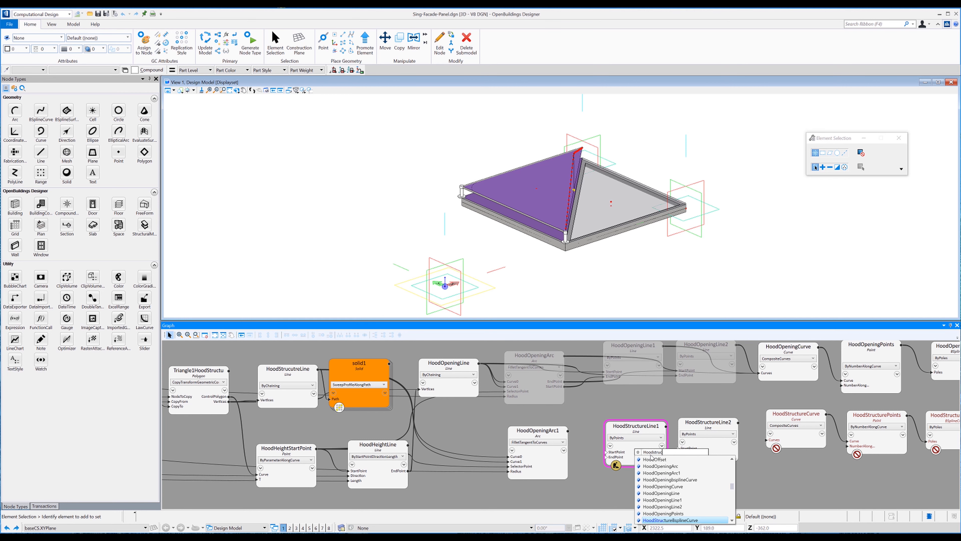
key(Down)
key(Down)
key(Down)
key(Down)
key(Down)
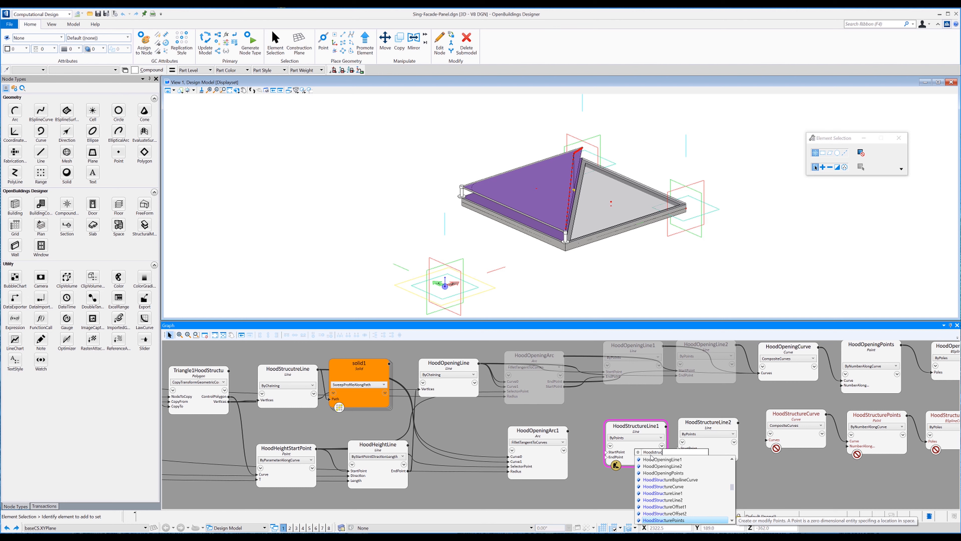
key(Return)
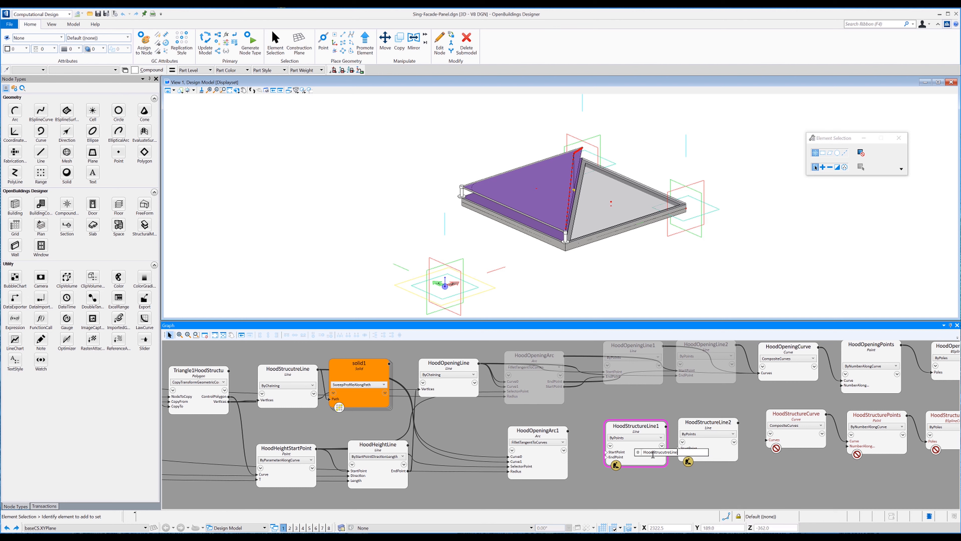
text([0])
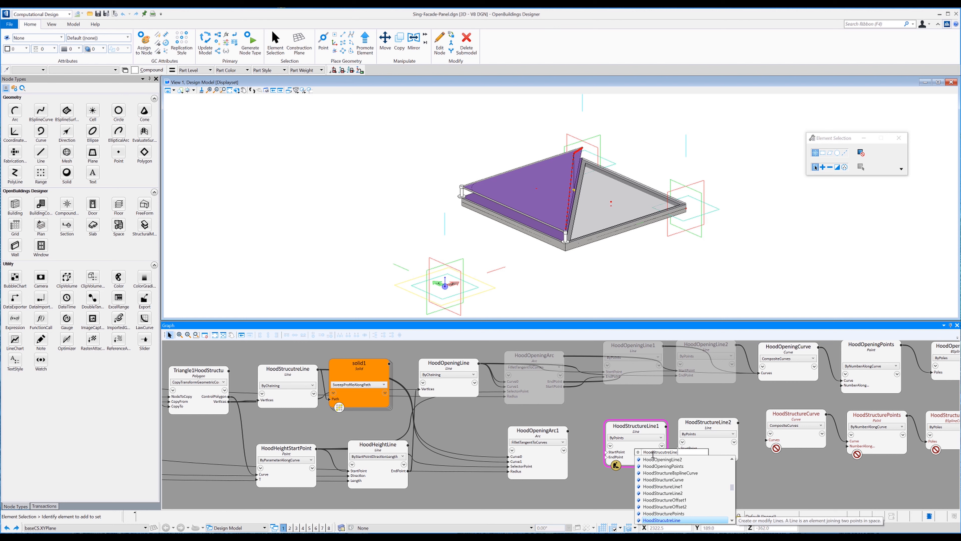
key(Return)
mouse_move(627, 452)
click(688, 453)
text(.start)
key(Return)
key(Return)
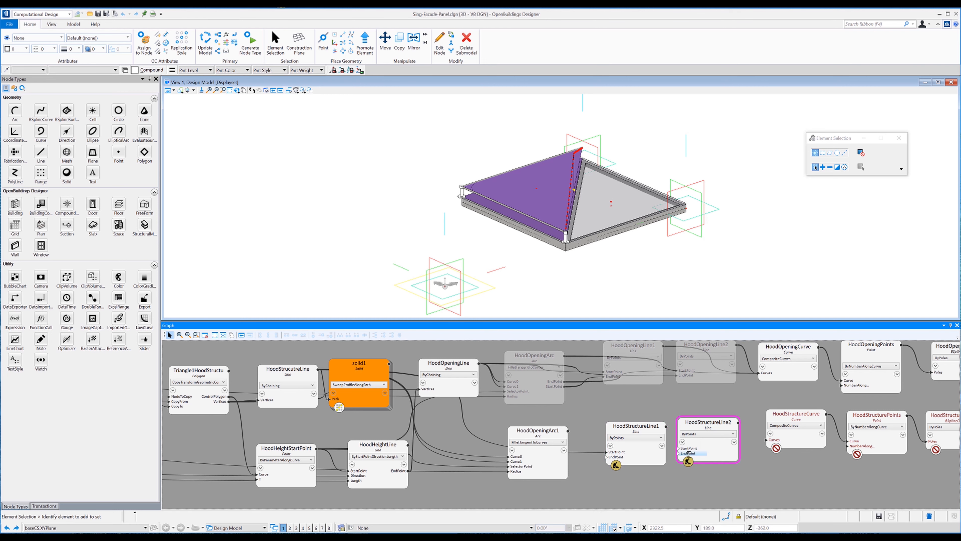
Correct the node name HoodStrucutreLine to HoodStructureLine and set HoodStructureLine1's EndPoint to HoodOpeningArc1.StartPoint.
double_click(295, 369)
key(BackSpace)
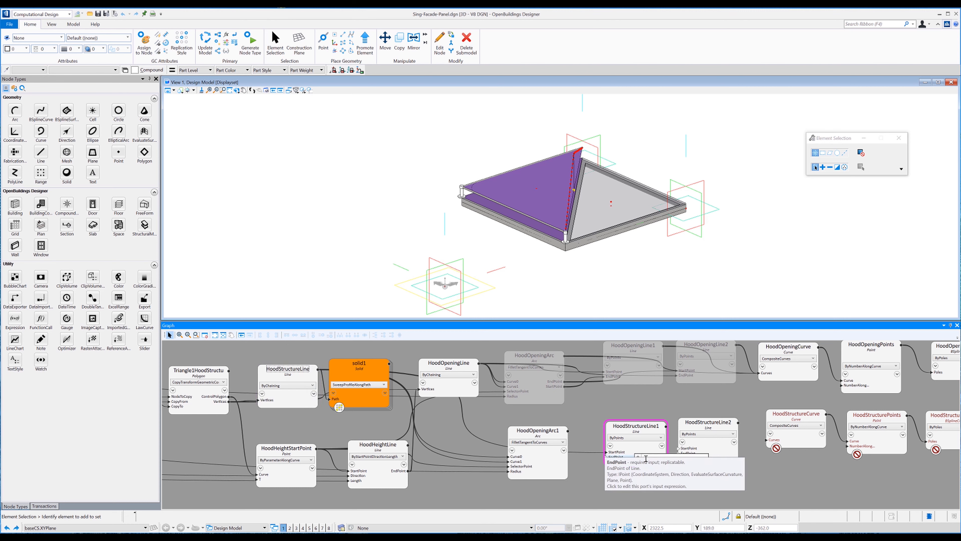
drag(606, 458, 568, 434)
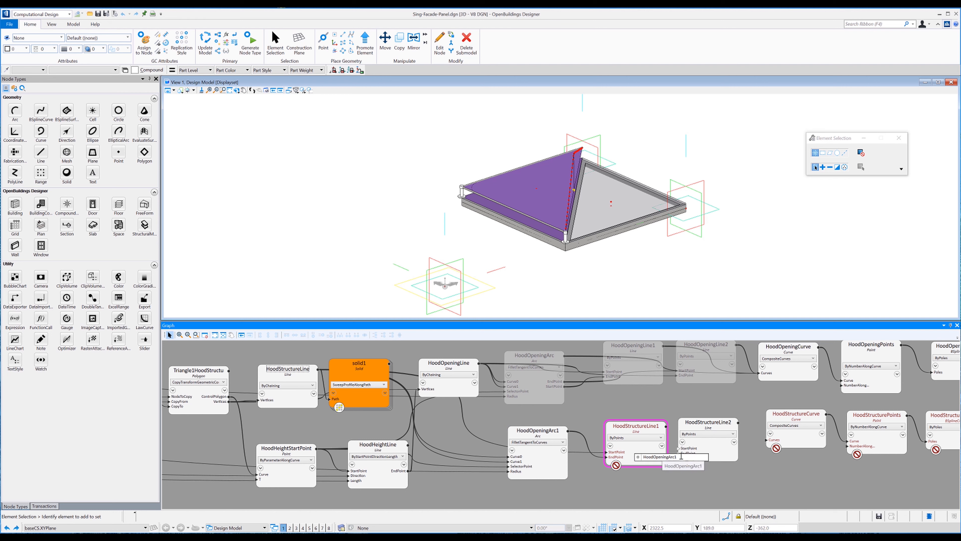
text(.startPoint)
key(Return)
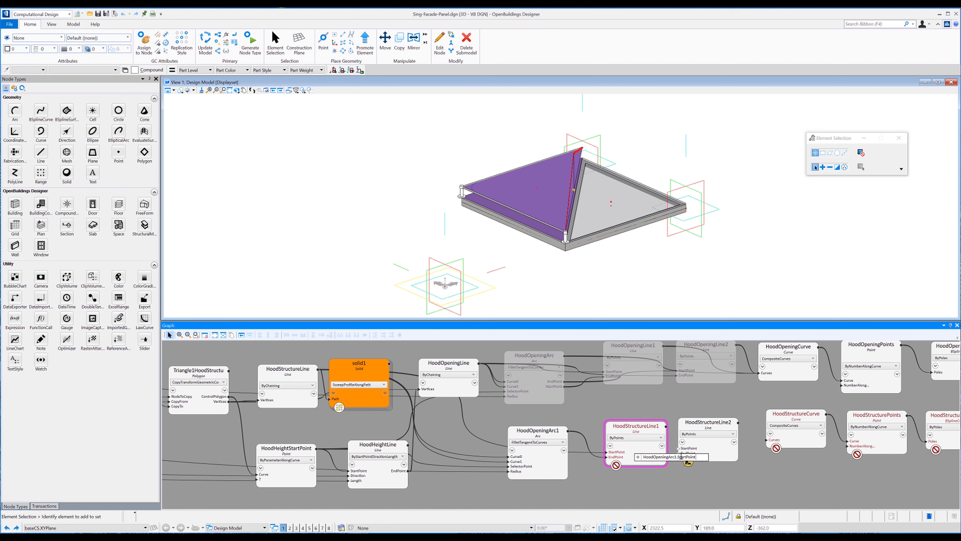
Set HoodStructureLine2's StartPoint to HoodOpeningArc1.EndPoint and its EndPoint to HoodStructureLine[1].EndPoint.
drag(677, 449, 565, 433)
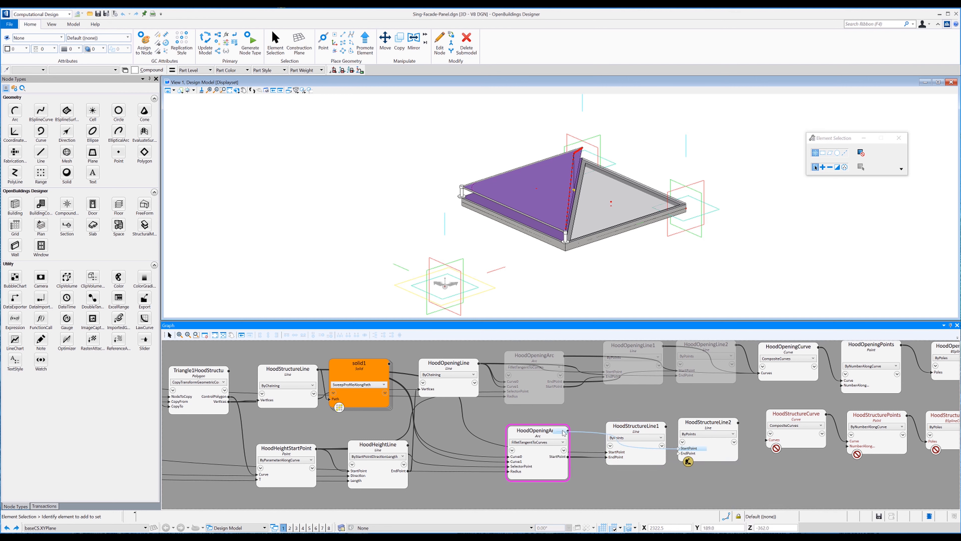
drag(699, 453, 691, 449)
text(.EndPoint)
key(Return)
drag(686, 453, 311, 369)
drag(670, 473, 681, 454)
text([1].EndPoint)
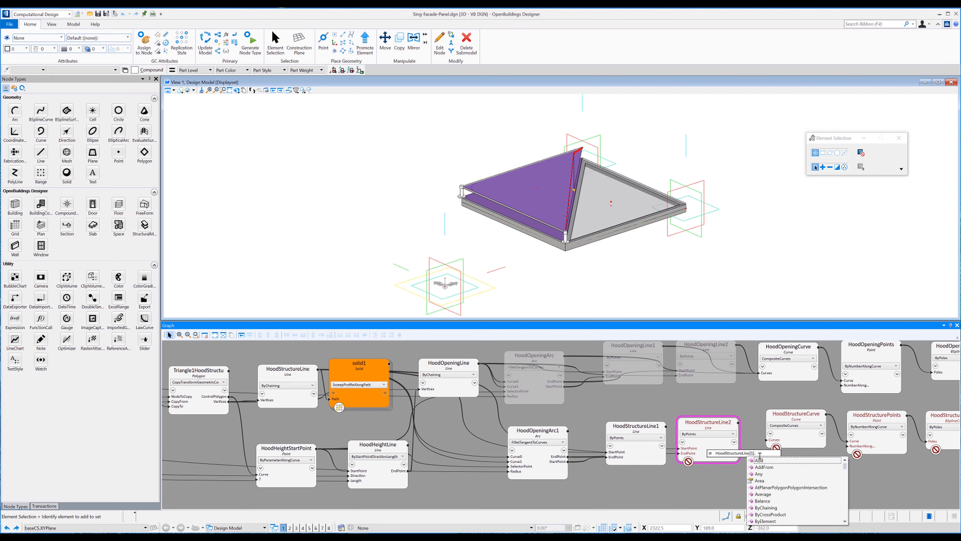
key(Return)
Set HoodStructureCurve's Curves input to the list HoodStructureLine1, HoodOpeningArc1, HoodStructureLine2.
middle_drag(677, 494, 584, 490)
click(691, 437)
text(Hood)
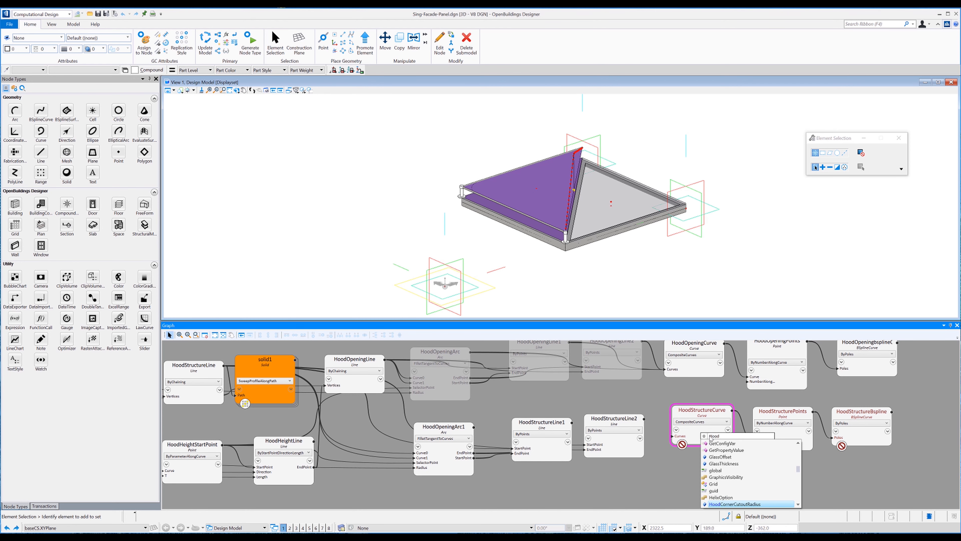
text(StructureLine1,)
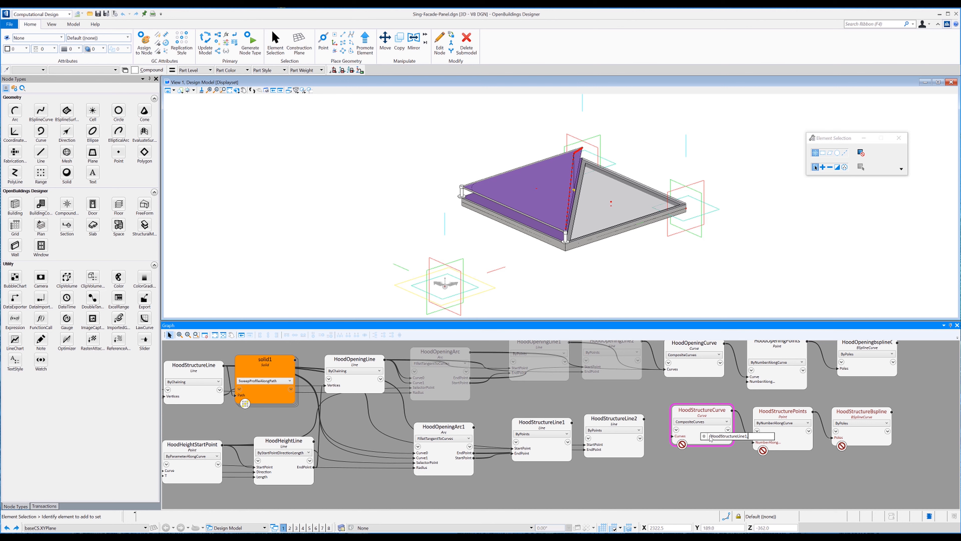
text(hood)
key(Down)
key(Down)
key(Down)
key(Down)
key(Down)
key(Down)
key(Down)
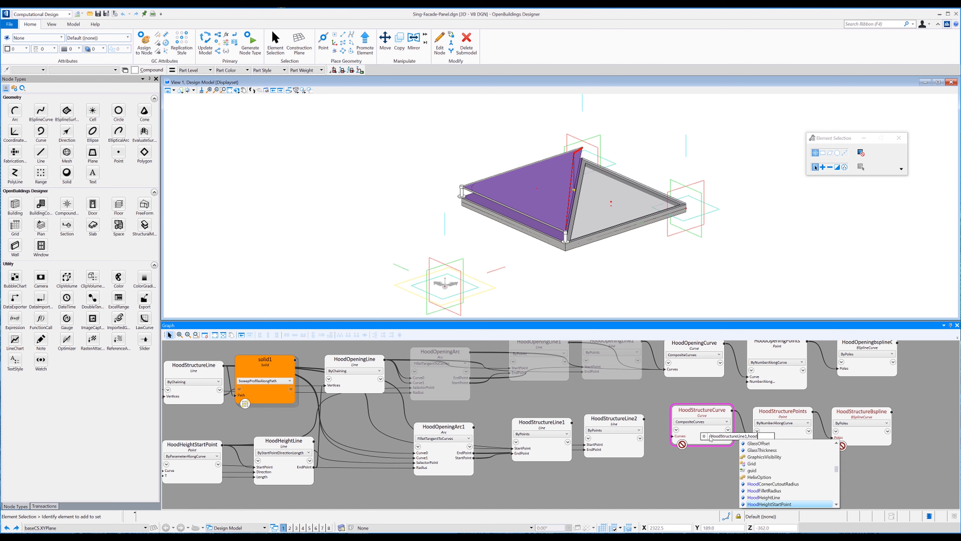
key(Return)
text(,HoodStructureLine2)
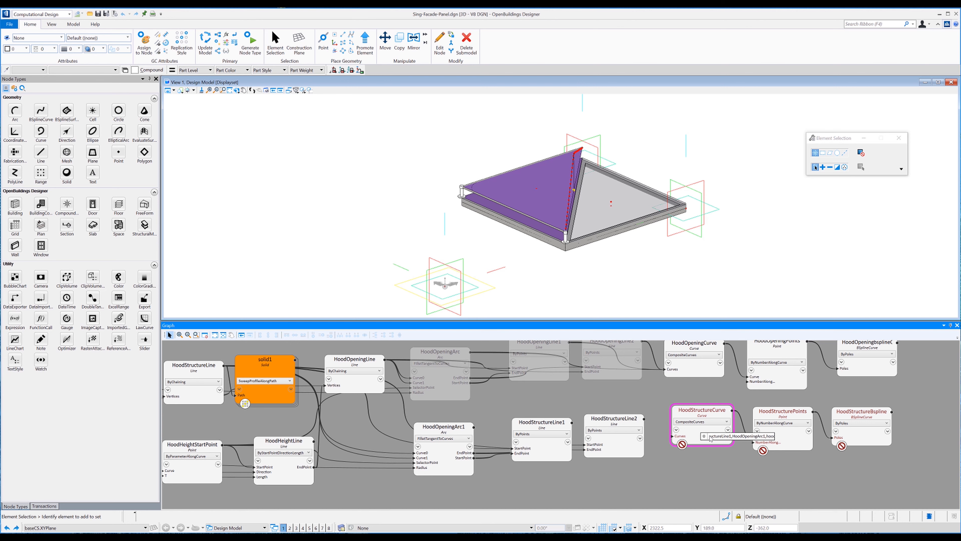
key(Return)
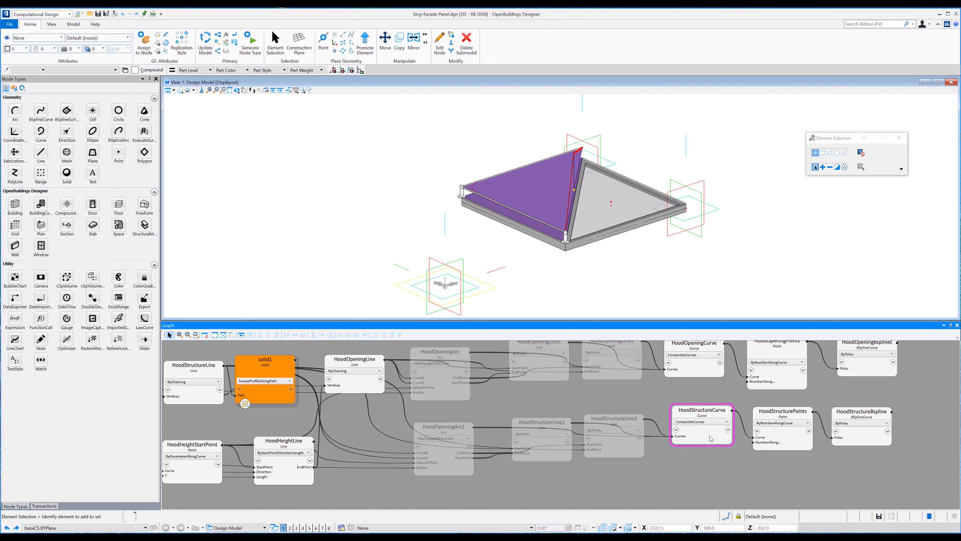
Rename the HoodOpeningArc1 node as HoodStrucutreArc.
double_click(444, 428)
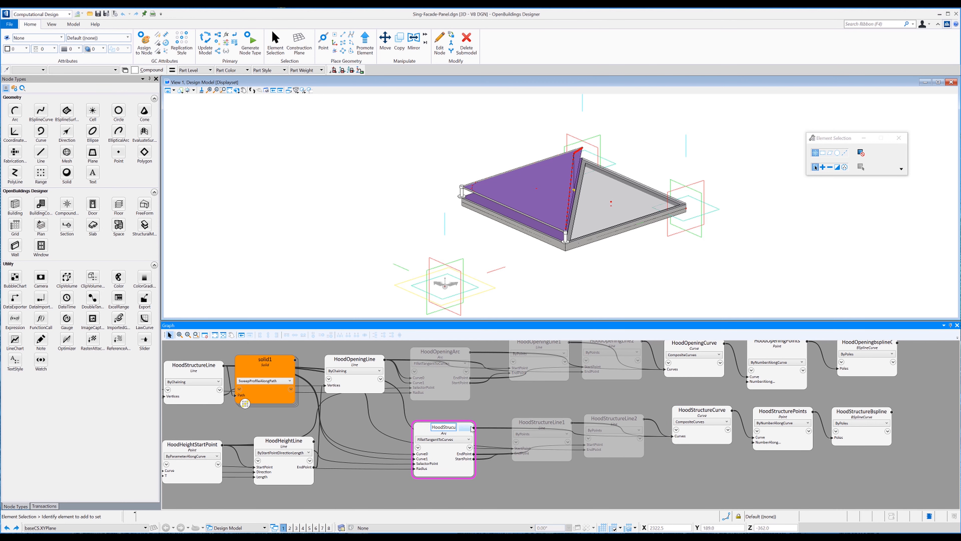
text(HoodStrucutreArc)
click(576, 462)
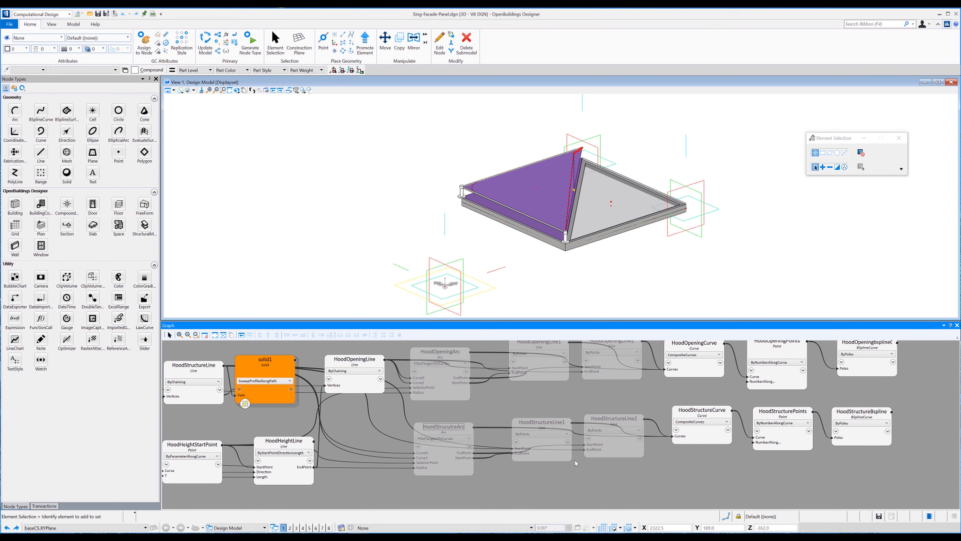
Add a BSplineSurface node after the two B-spline curve nodes, name it HoodSurface and set its technique to LoftCurves.
middle_drag(822, 474, 642, 477)
click(692, 438)
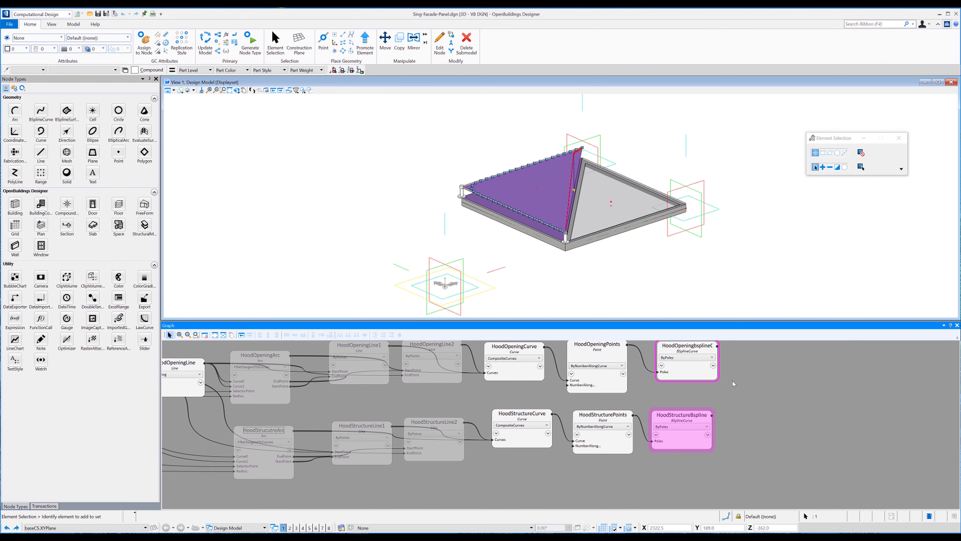
click(756, 403)
middle_drag(759, 405, 709, 421)
click(67, 110)
click(734, 396)
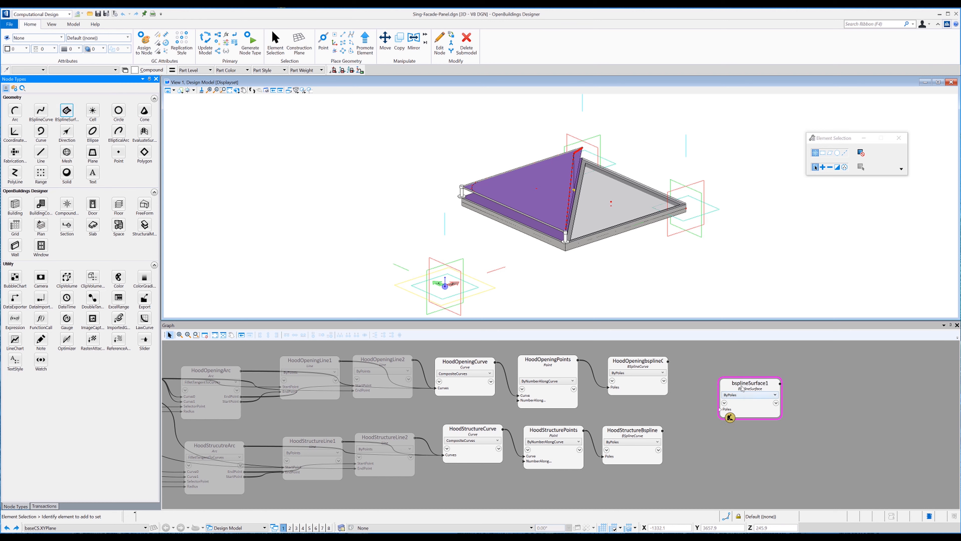
text(HoodSurface)
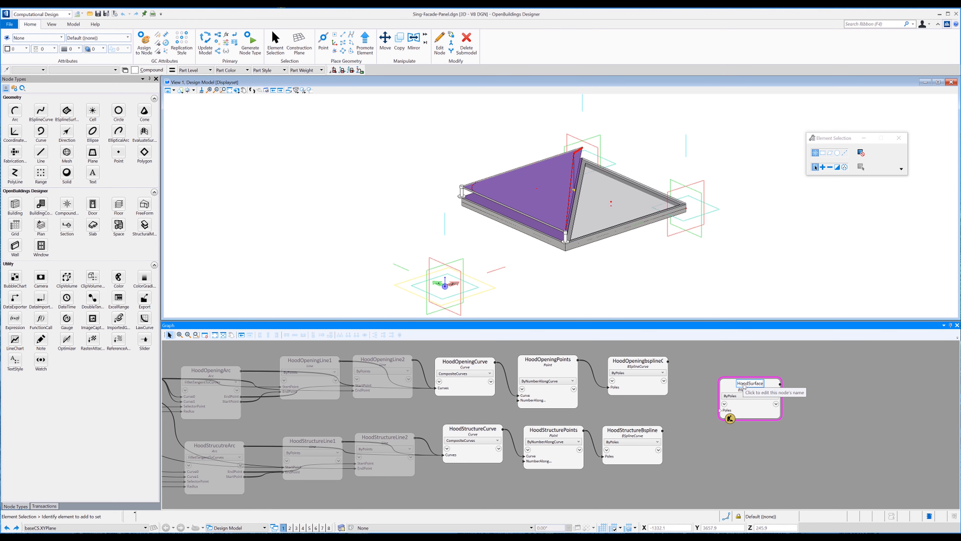
key(Return)
click(734, 395)
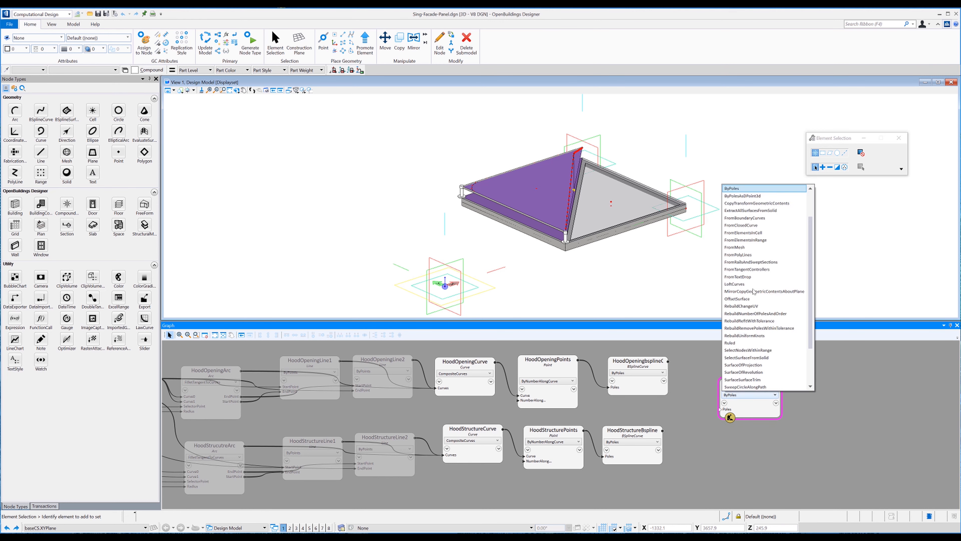
click(761, 274)
Wire the hood opening and hood structure B-spline curves into HoodSurface's Curves input and inspect the lofted surface in the model.
click(720, 410)
click(668, 361)
click(721, 410)
click(662, 431)
click(750, 411)
click(237, 90)
drag(560, 205, 467, 206)
right_click(467, 206)
click(854, 460)
Add a Solid node named HoodSolid after HoodSurface and set its technique to OffsetFromSurface.
middle_drag(838, 450, 773, 428)
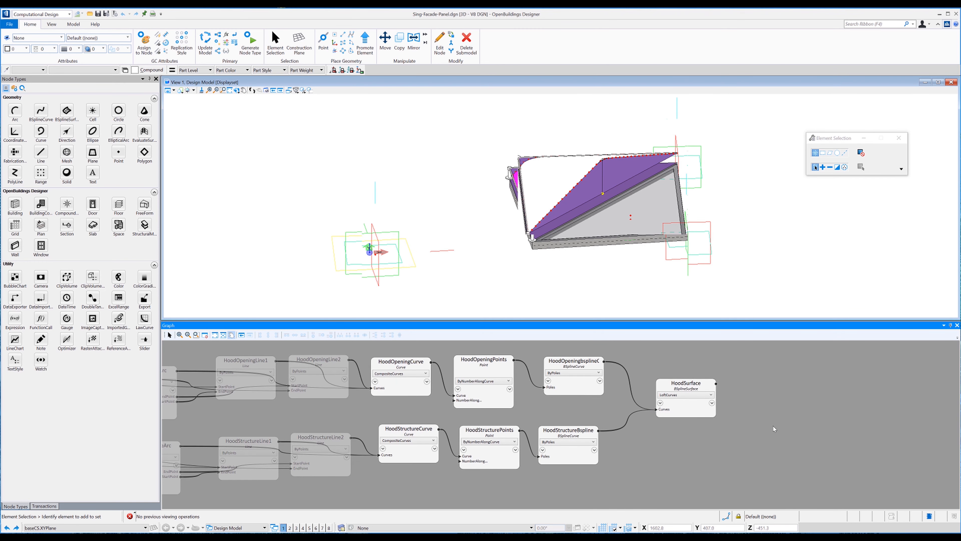
click(67, 172)
click(755, 382)
text(HoodSolid)
key(Return)
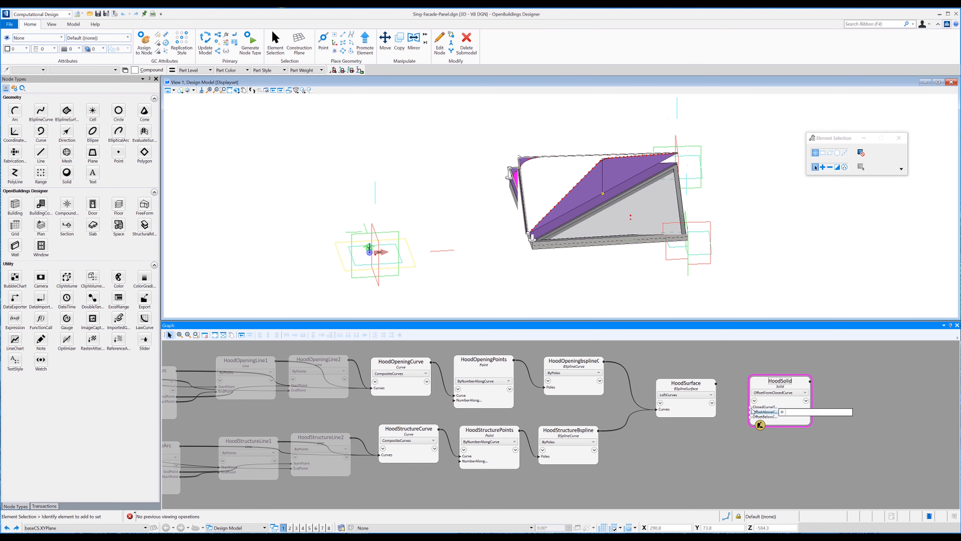
click(777, 392)
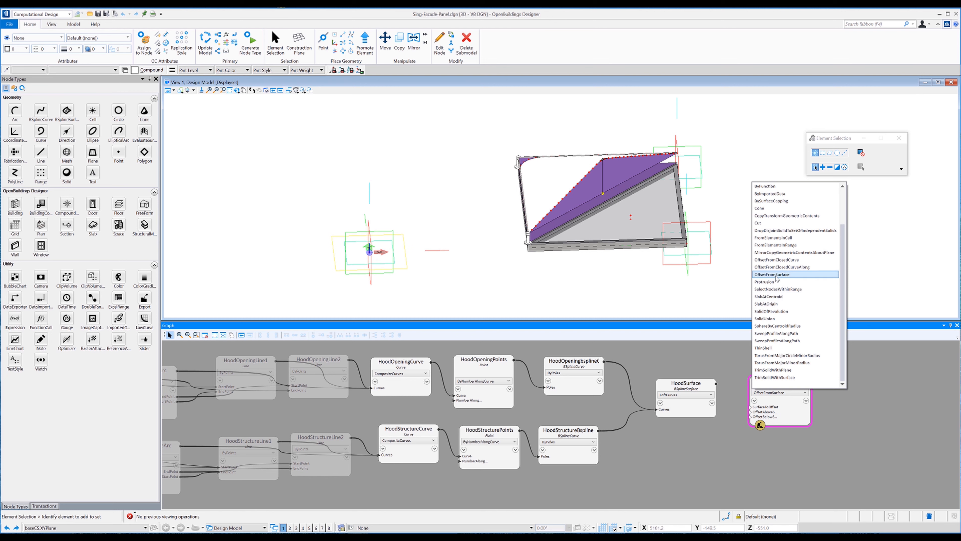
click(795, 280)
Wire HoodSurface into HoodSolid's SurfaceToOffset input and set the offsets above and below the surface to HoodThickness/2.
drag(750, 408, 686, 397)
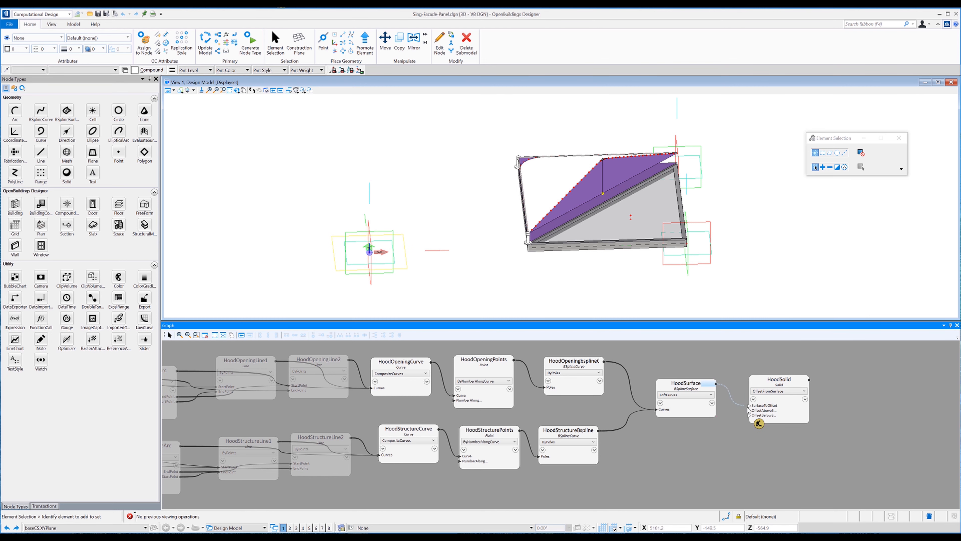
click(775, 410)
text(hoodthickness)
key(Return)
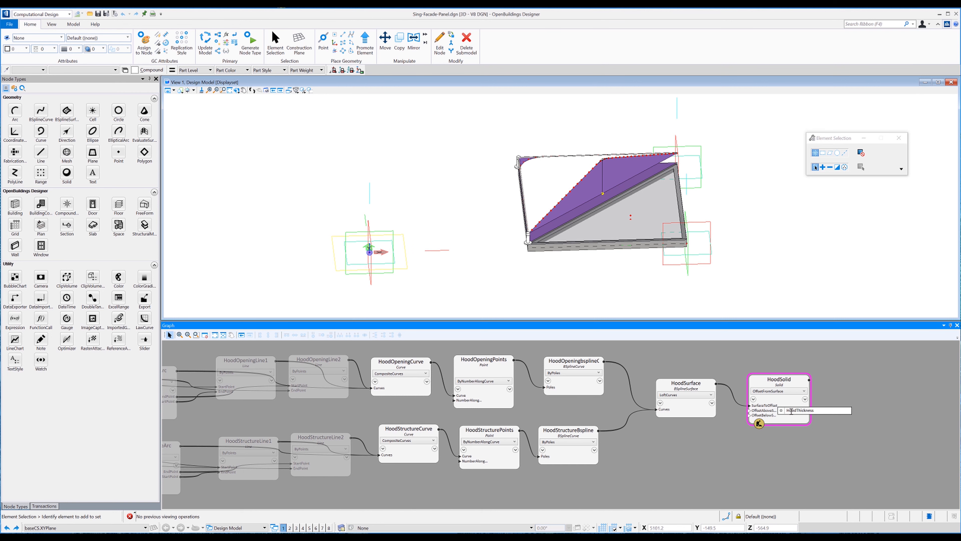
text(/2)
key(Return)
click(792, 416)
text(hoodthickness)
key(Return)
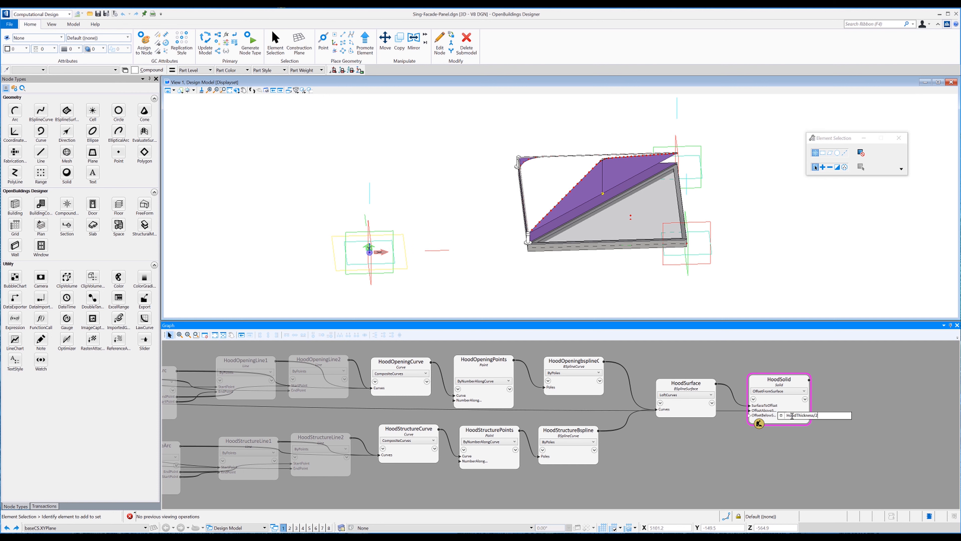
text(/2)
key(Return)
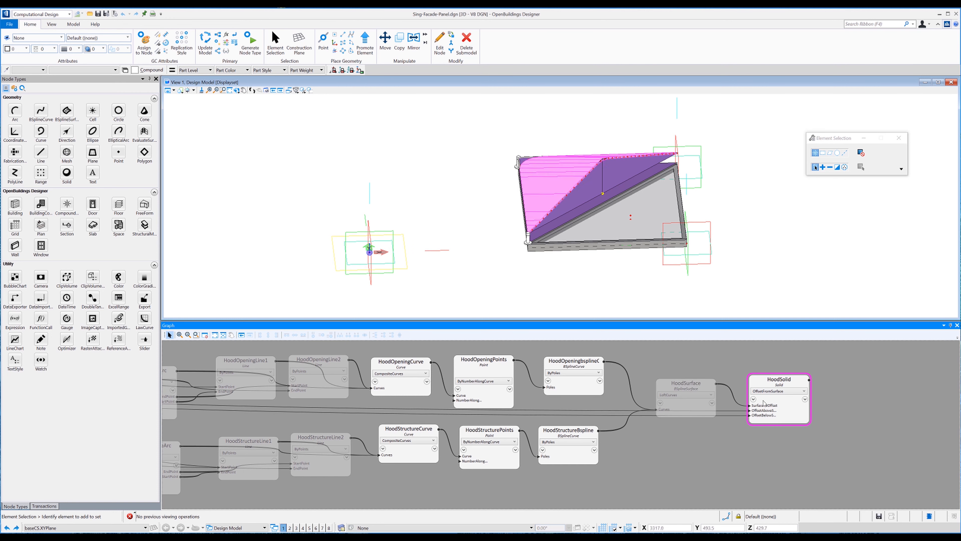
Assign the CurtainWall part matl_CurtainWall_SpandrelMetalPanel to HoodSolid and inspect the hood in the model.
click(753, 399)
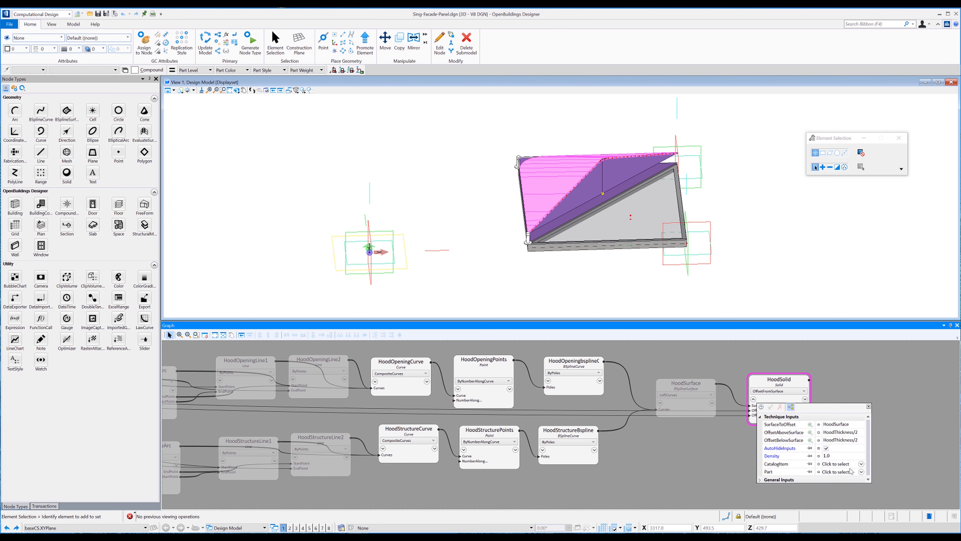
click(862, 472)
click(828, 390)
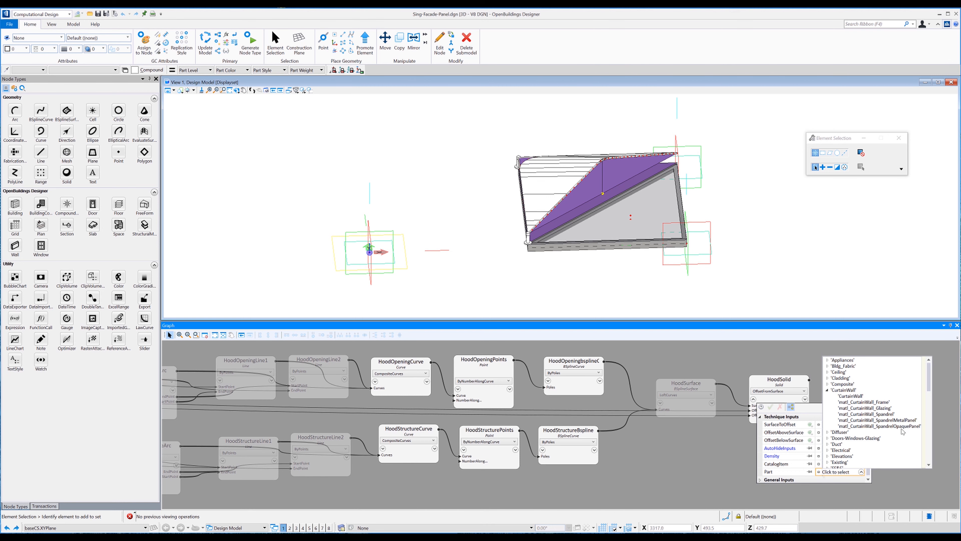
click(900, 420)
click(886, 371)
drag(779, 379, 771, 379)
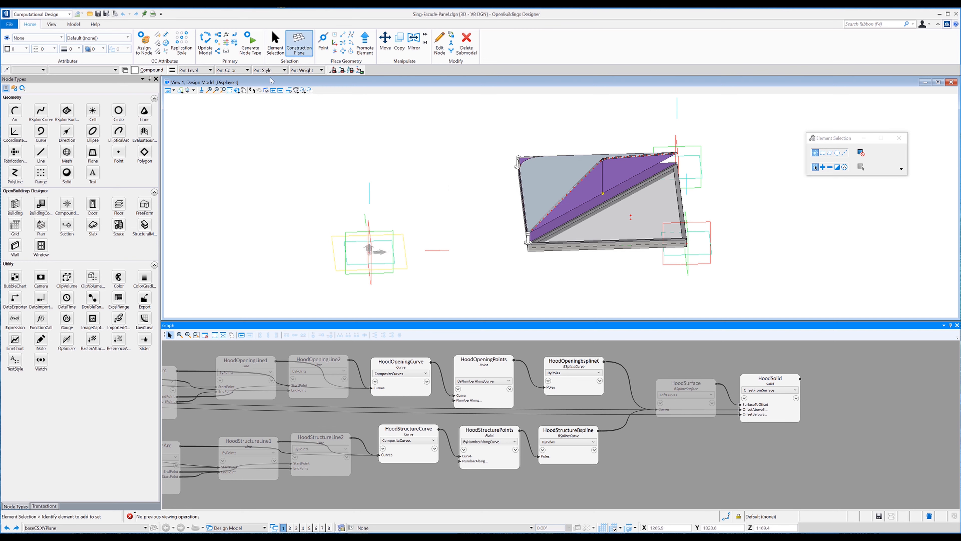
click(237, 91)
drag(530, 207, 779, 158)
shift+middle_drag(779, 158, 730, 245)
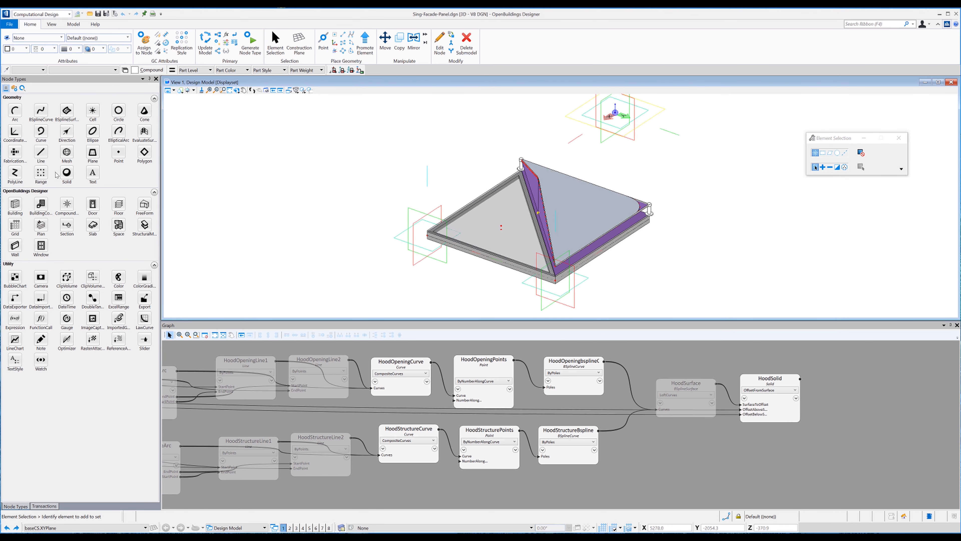
Add a Solid node below HoodSurface with the SphereByCentroidRadius technique and wire the Triangle1 hood structure polygon into its Centroid input.
drag(67, 173, 682, 448)
click(682, 447)
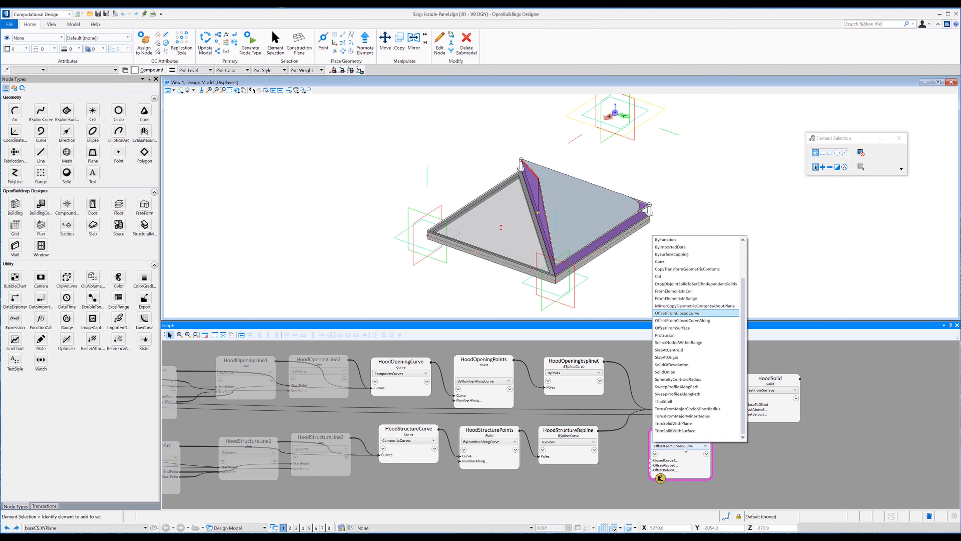
click(677, 423)
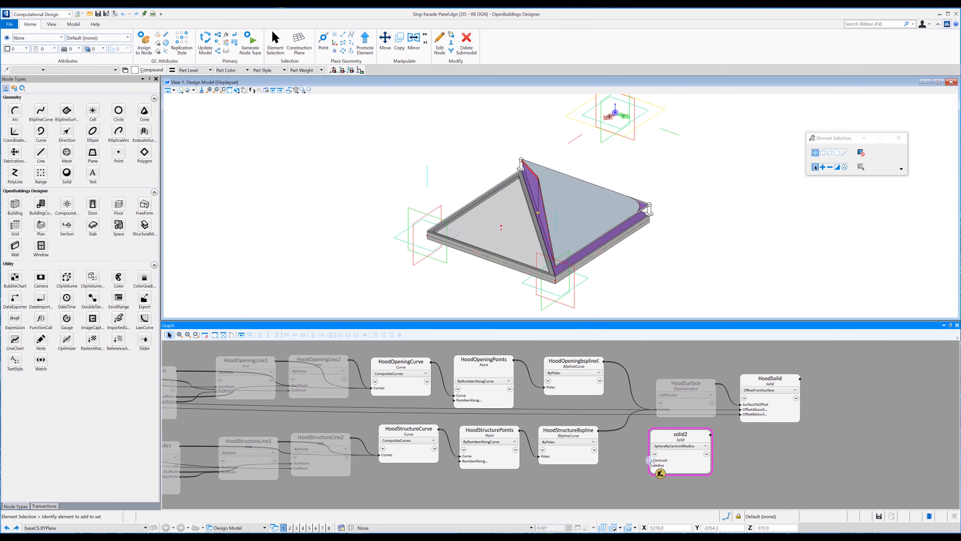
click(647, 465)
middle_drag(312, 498, 587, 483)
middle_drag(469, 499, 707, 490)
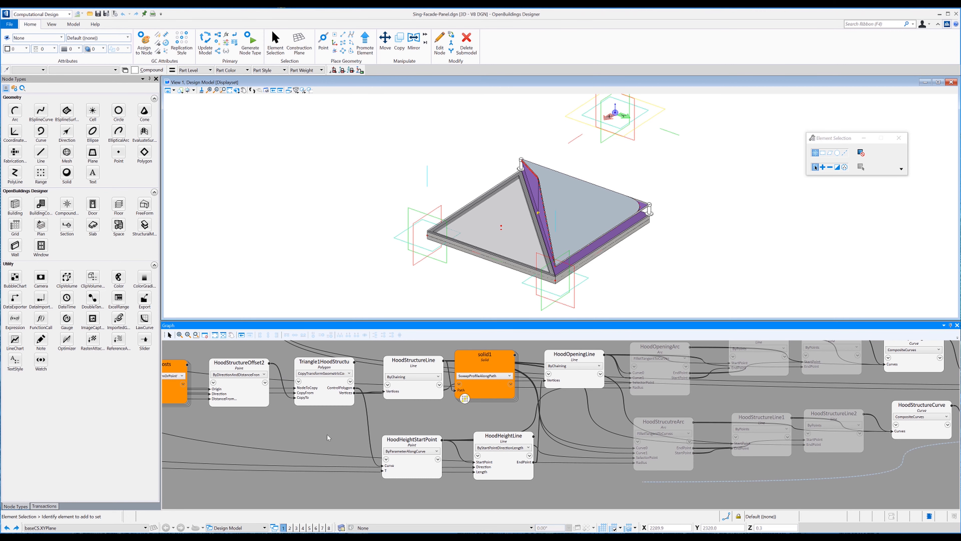
click(343, 363)
middle_drag(830, 482, 617, 478)
middle_drag(829, 480, 618, 477)
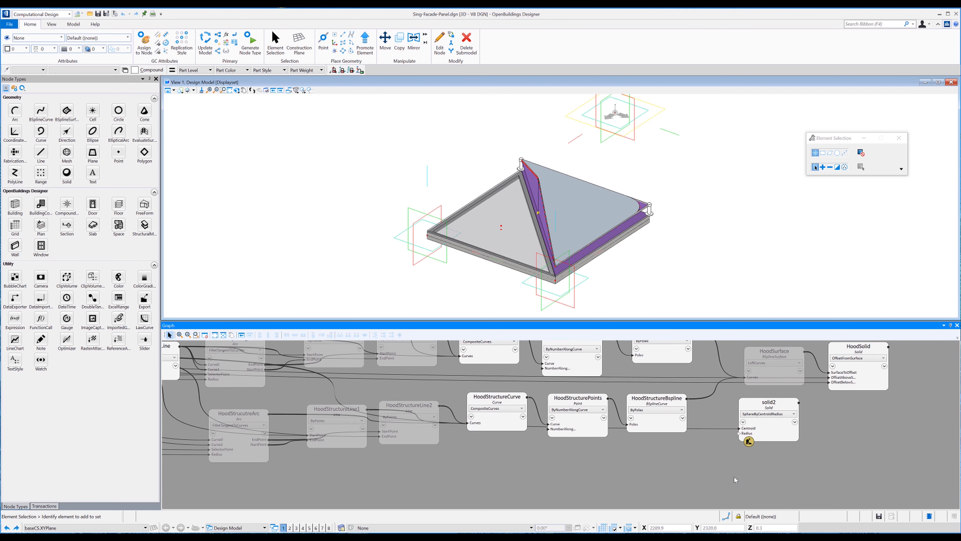
middle_drag(735, 477, 681, 477)
Set the sphere's Radius to HoodCornerCutoutRadius and append .Vertices[2] to its Centroid expression.
click(720, 437)
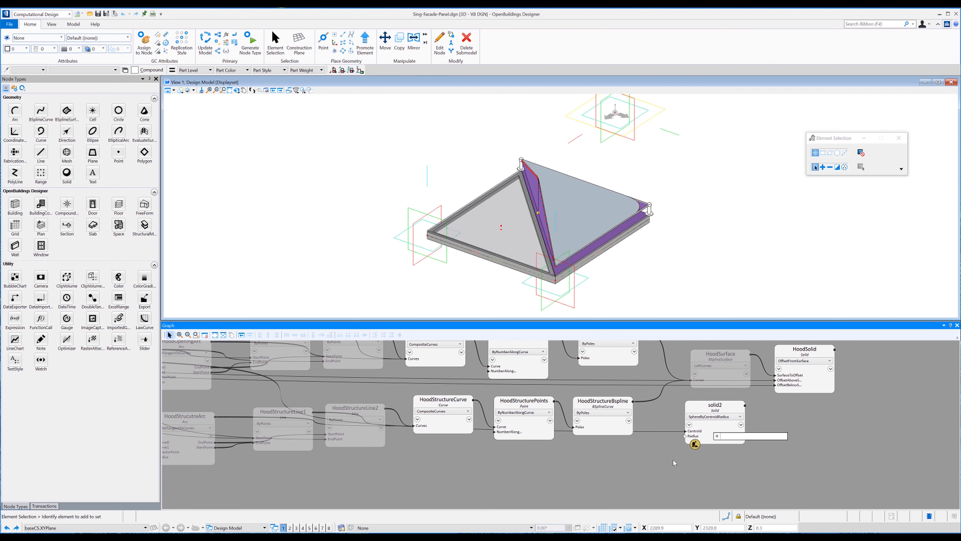
text(HoodCornerCutoutRadius)
key(Return)
click(689, 424)
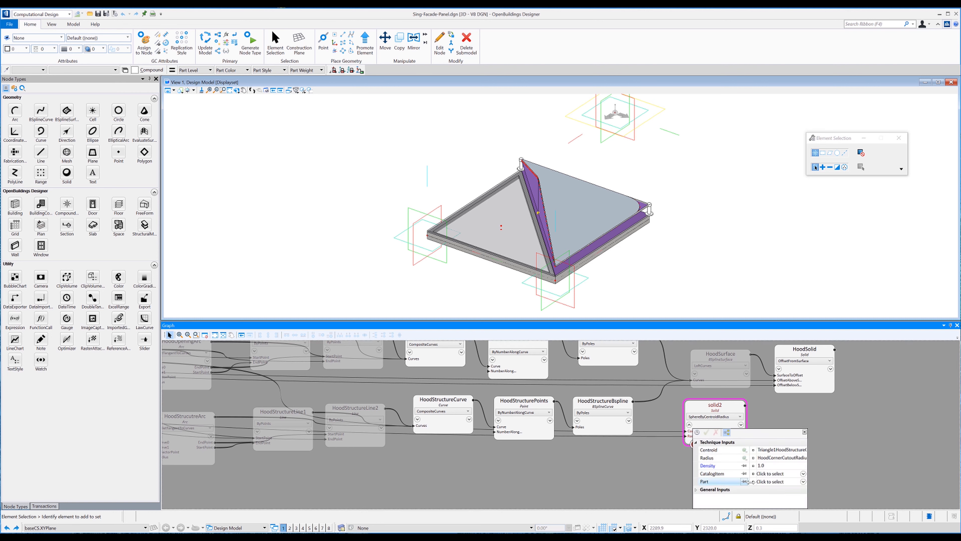
click(689, 425)
click(769, 432)
text(.Vertices[2])
key(Return)
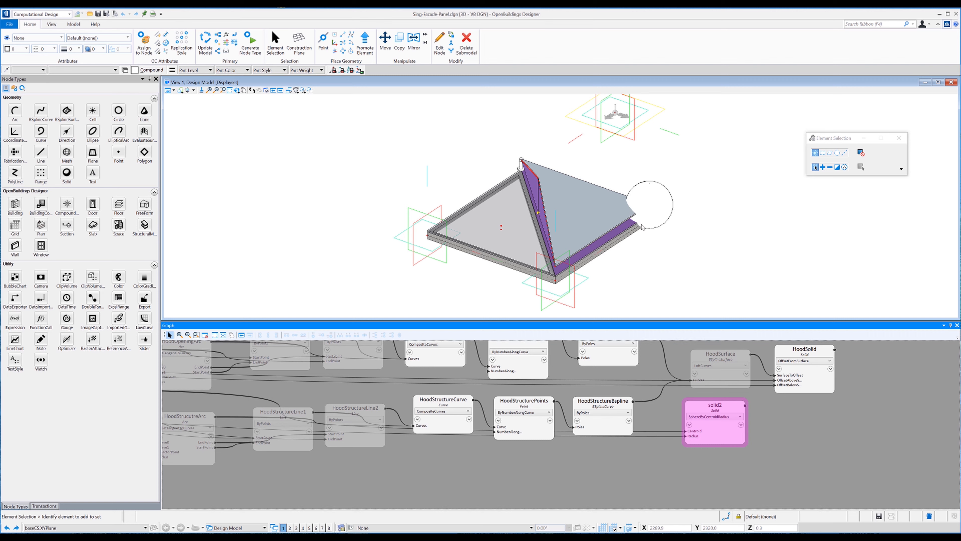
Rename the sphere solid node as CornerCutoutSolid.
click(721, 409)
text(CornerCutoutSol)
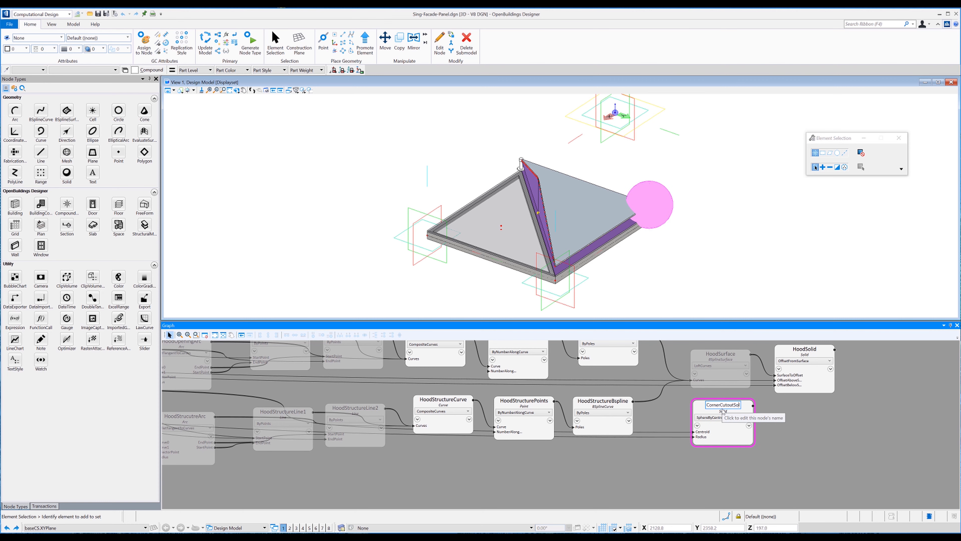
text(id)
key(Return)
Rename the HoodSolid node as HoodBaseSolid and save the file.
click(690, 362)
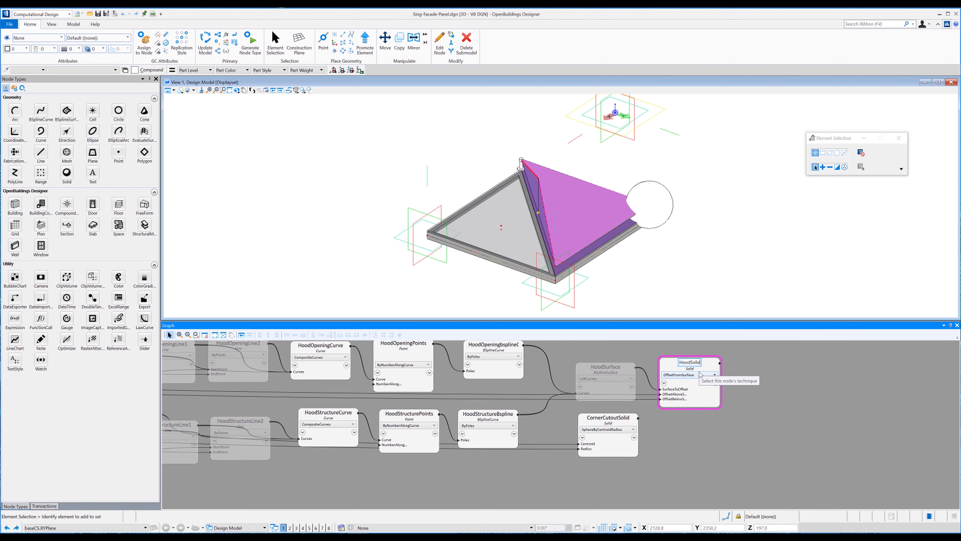
text(Base)
click(746, 379)
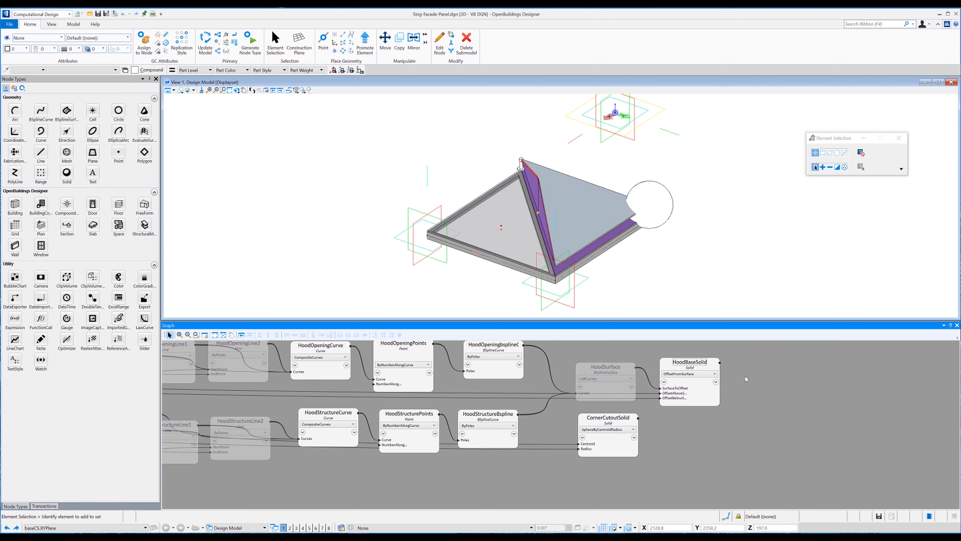
key(ctrl+s)
Add a Solid node after HoodBaseSolid and set its technique to BooleanOperation.
click(67, 174)
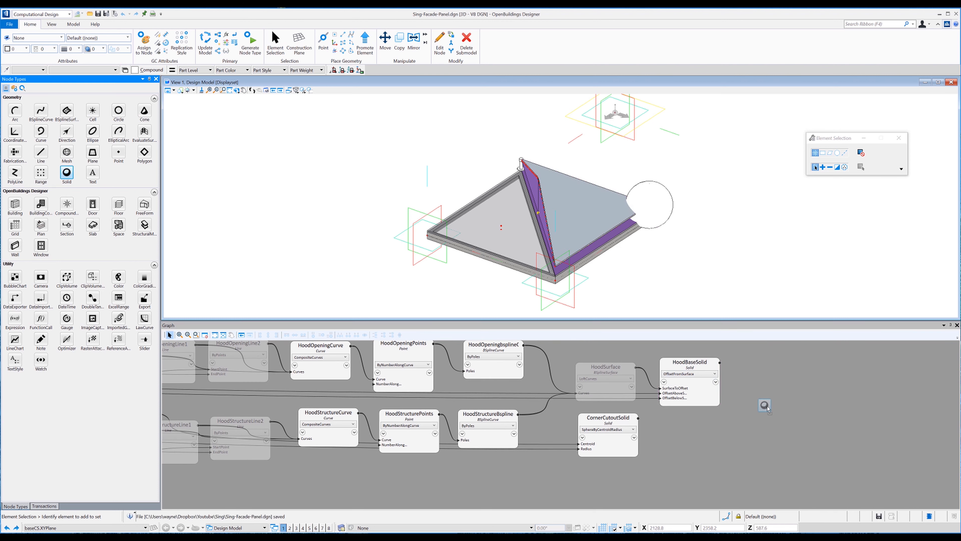
click(770, 403)
click(772, 408)
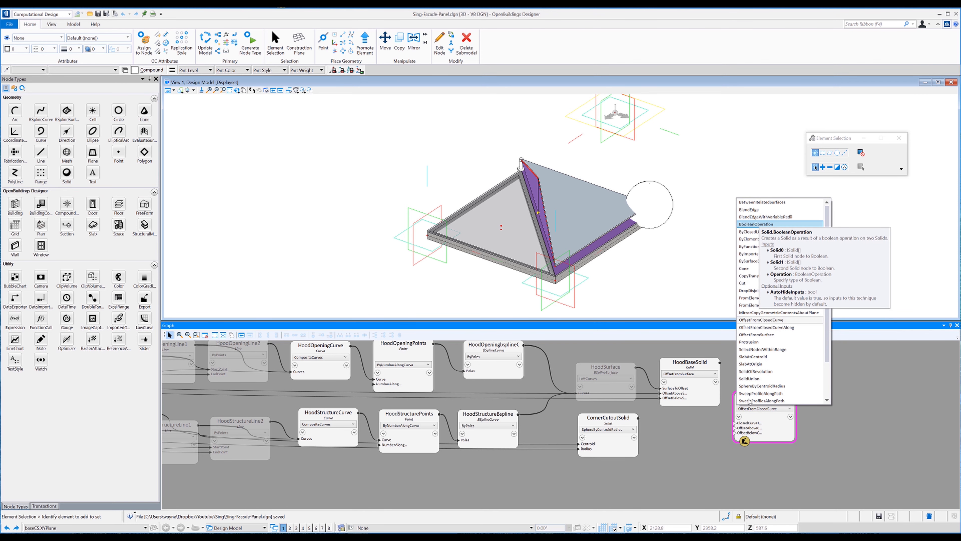
Wire HoodBaseSolid into Solid0 and CornerCutoutSolid into Solid1 of the Boolean node, and set its Operation to Difference.
drag(750, 402, 720, 363)
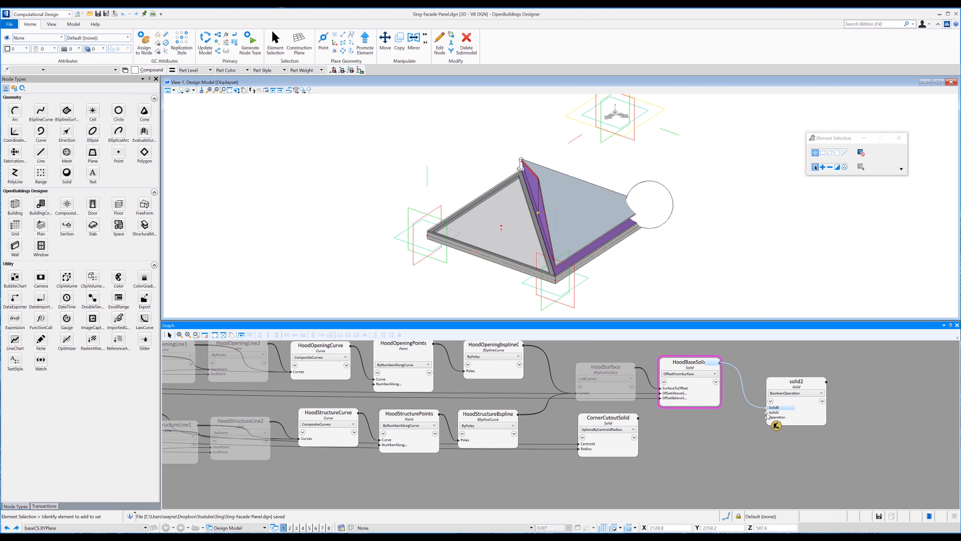
drag(767, 412, 638, 418)
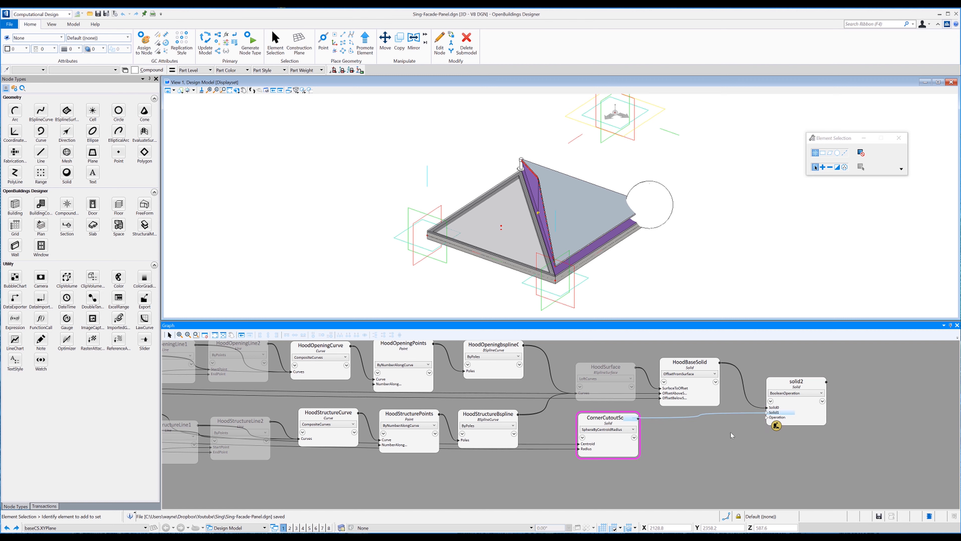
click(785, 417)
click(799, 418)
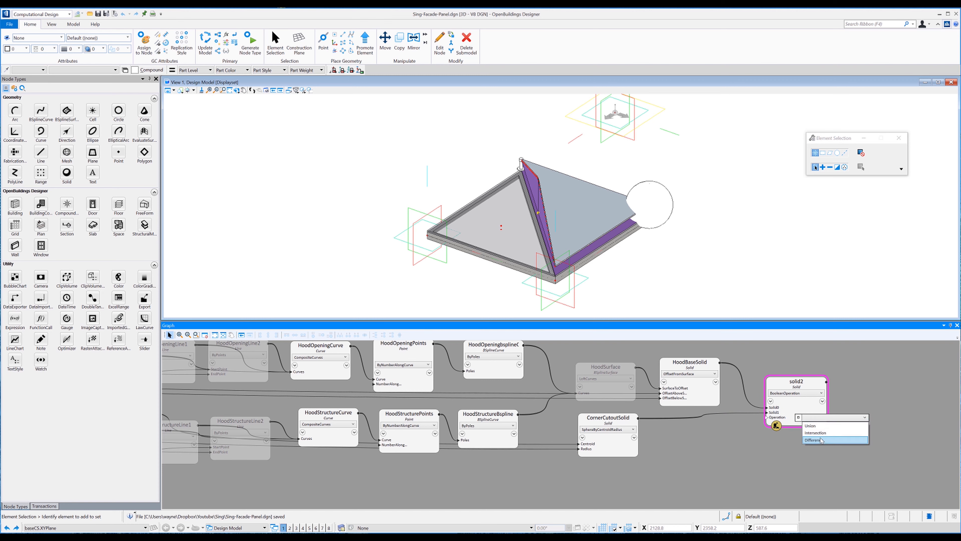
click(815, 441)
Assign the CurtainWall part matl_CurtainWall_SpandrelMetalPanel to the Boolean solid and inspect the corner cutout in the model.
click(771, 401)
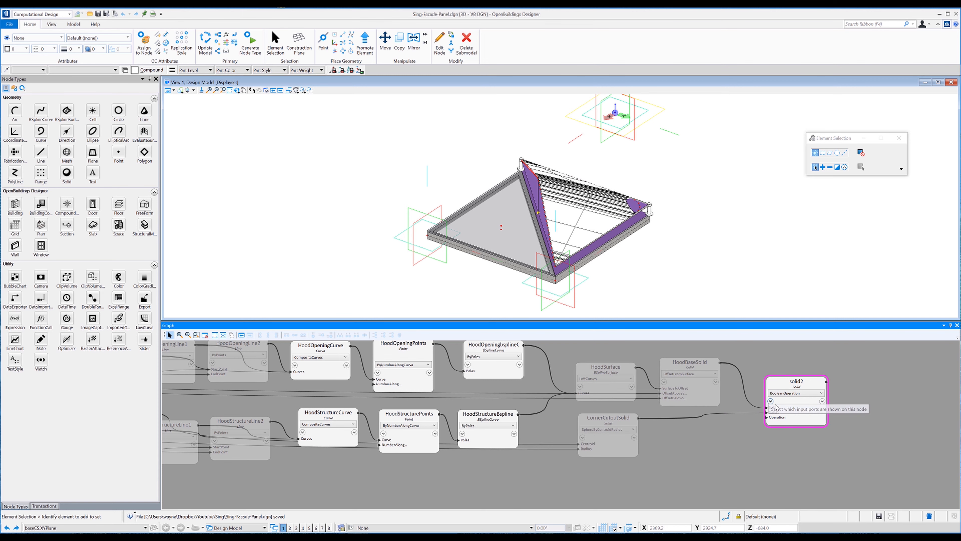
click(884, 466)
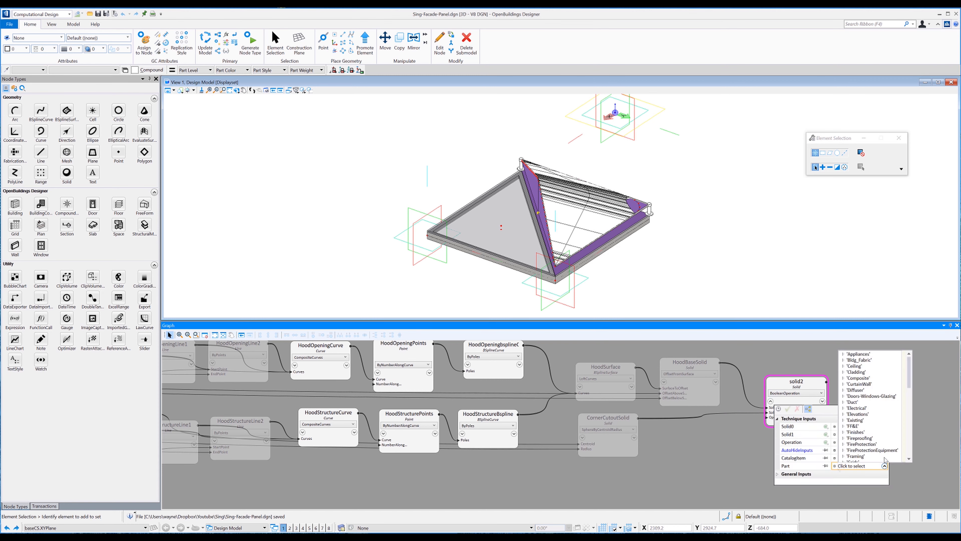
click(844, 384)
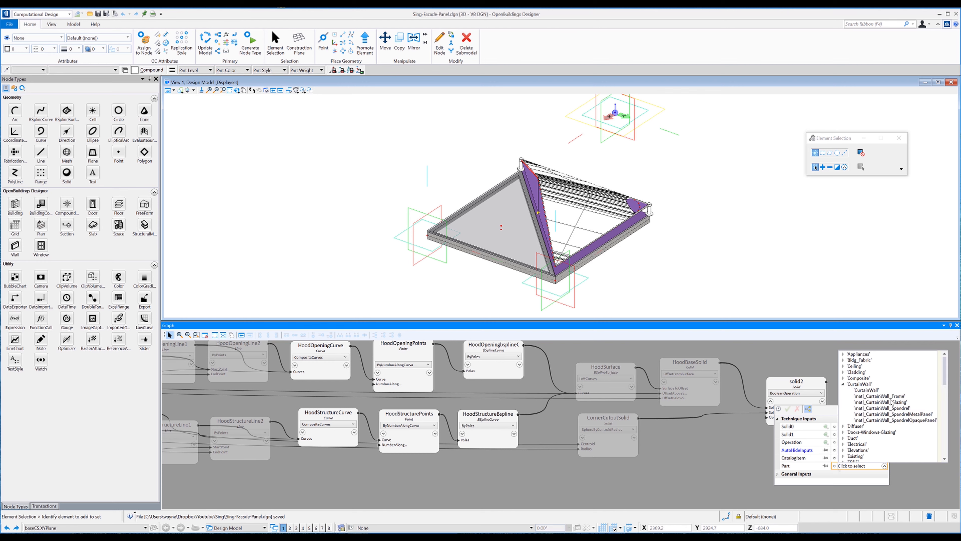
click(907, 414)
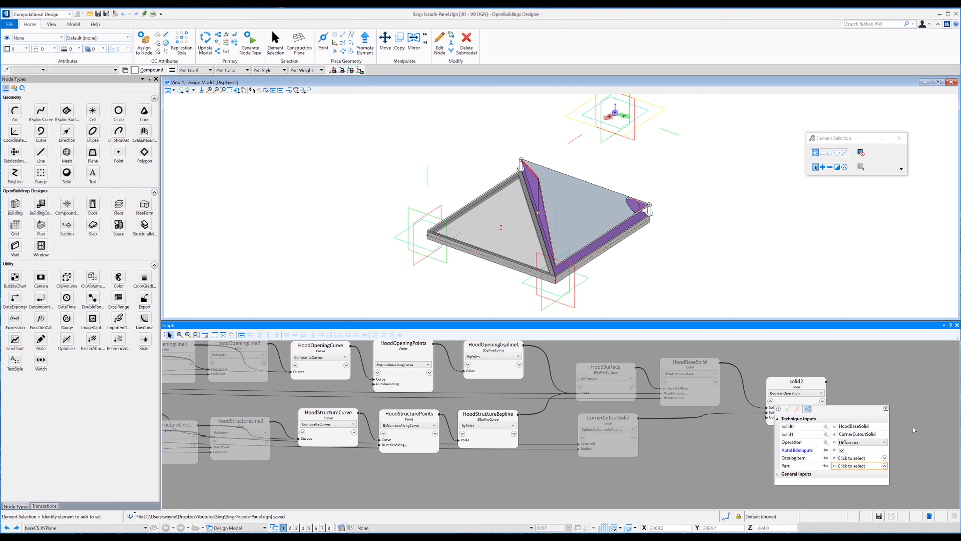
click(886, 408)
click(236, 90)
drag(469, 227, 525, 225)
right_click(560, 206)
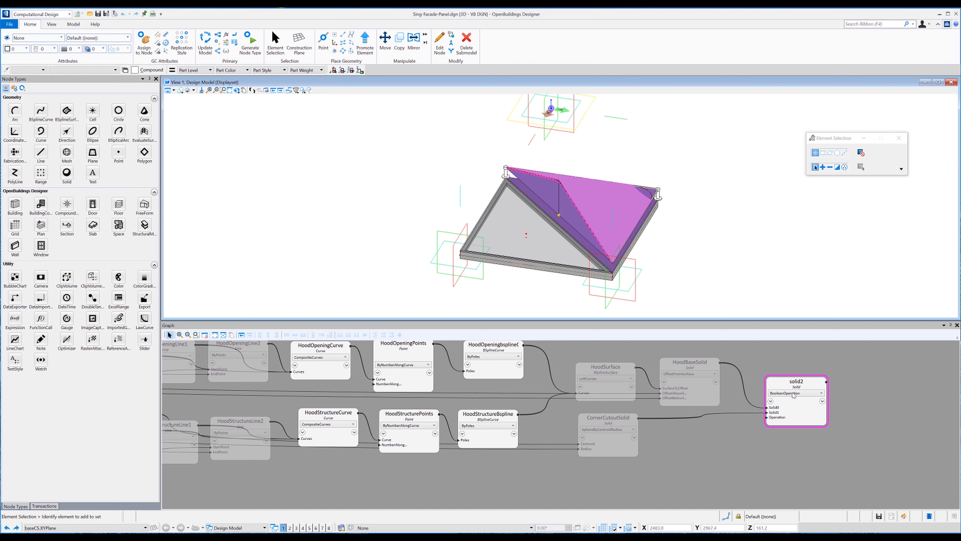
Rename the Boolean solid node as HoodSolid.
double_click(799, 383)
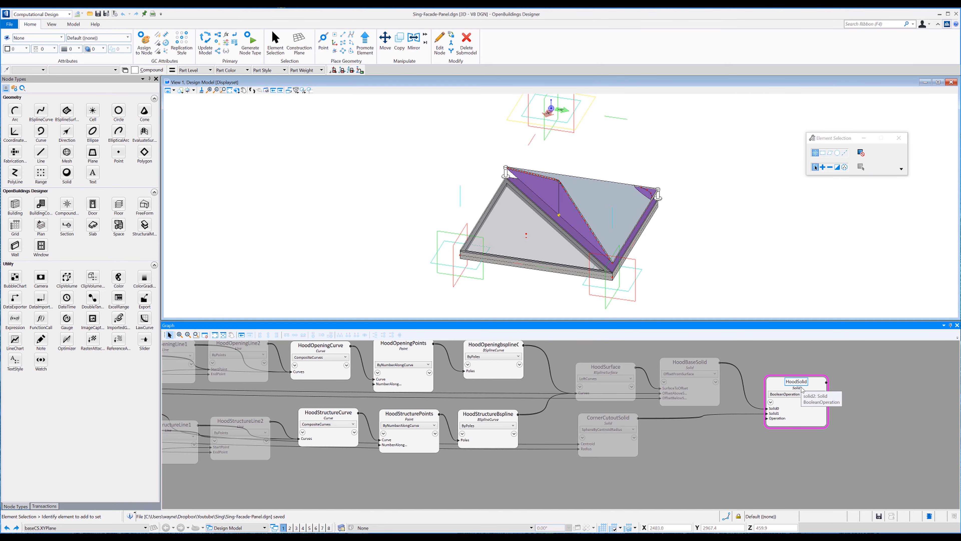
text(HoodSolid)
key(Return)
Colorize the HoodSolid node orange to match the solid1 node.
click(809, 416)
middle_drag(490, 464, 775, 450)
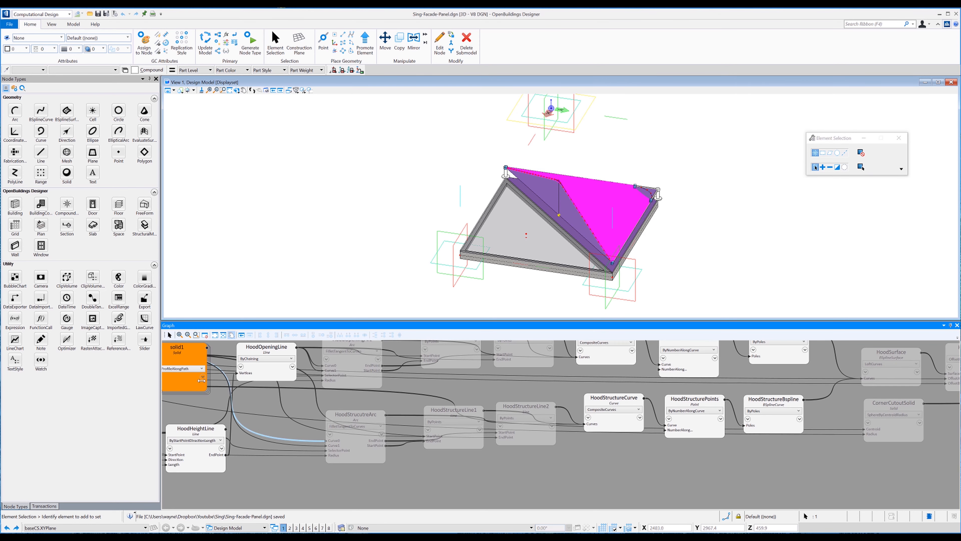
right_click(183, 378)
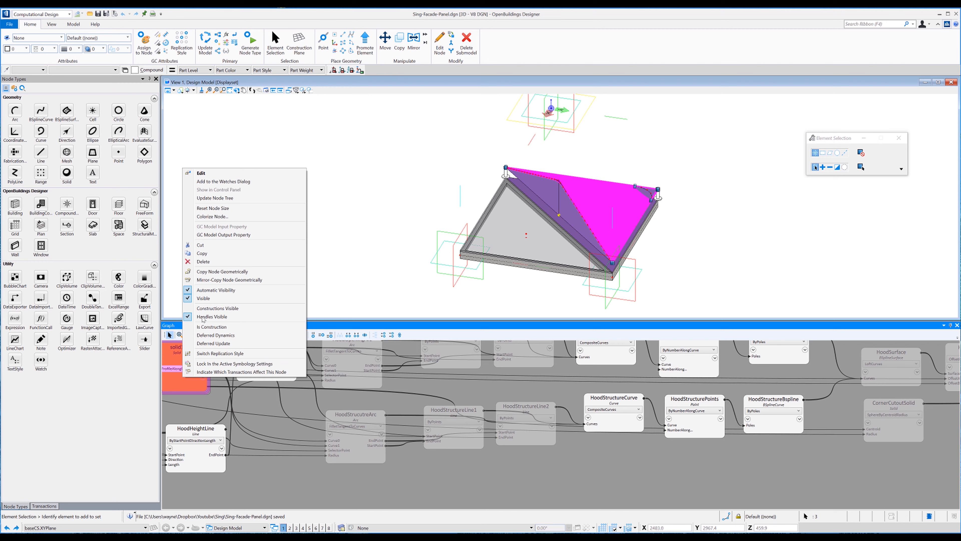
click(211, 219)
click(224, 402)
click(859, 460)
middle_drag(858, 459, 463, 451)
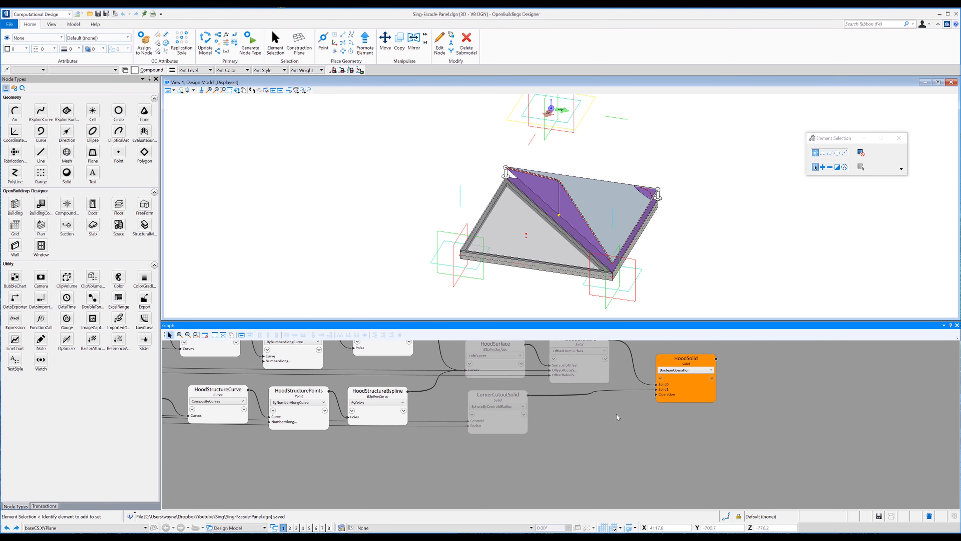
Turn off visibility for the hood opening and hood structure curve, point and B-spline nodes.
scroll(784, 427, down, 5)
middle_drag(630, 447, 816, 420)
scroll(568, 442, down, 4)
scroll(551, 447, up, 1)
middle_drag(836, 411, 805, 416)
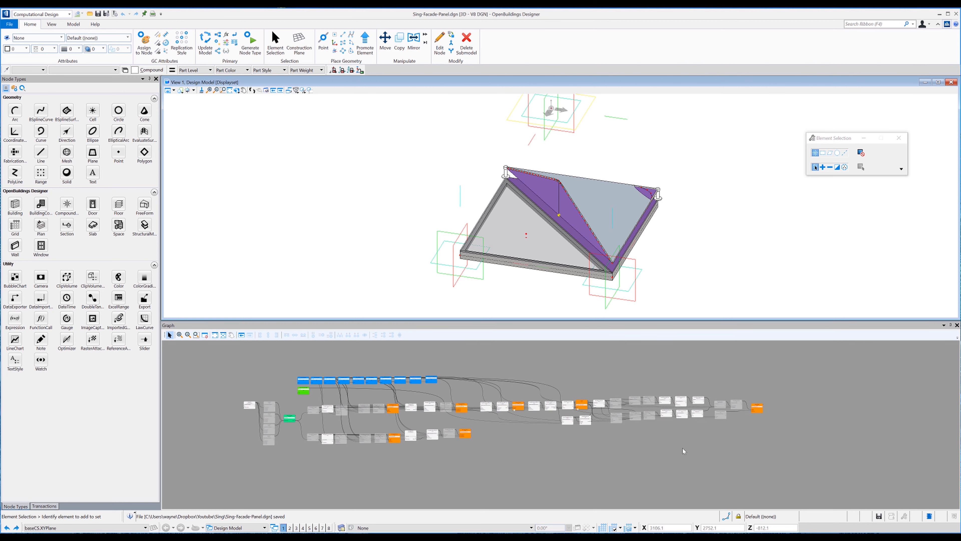
click(684, 451)
drag(702, 434, 659, 389)
scroll(696, 424, up, 3)
right_click(705, 400)
click(638, 453)
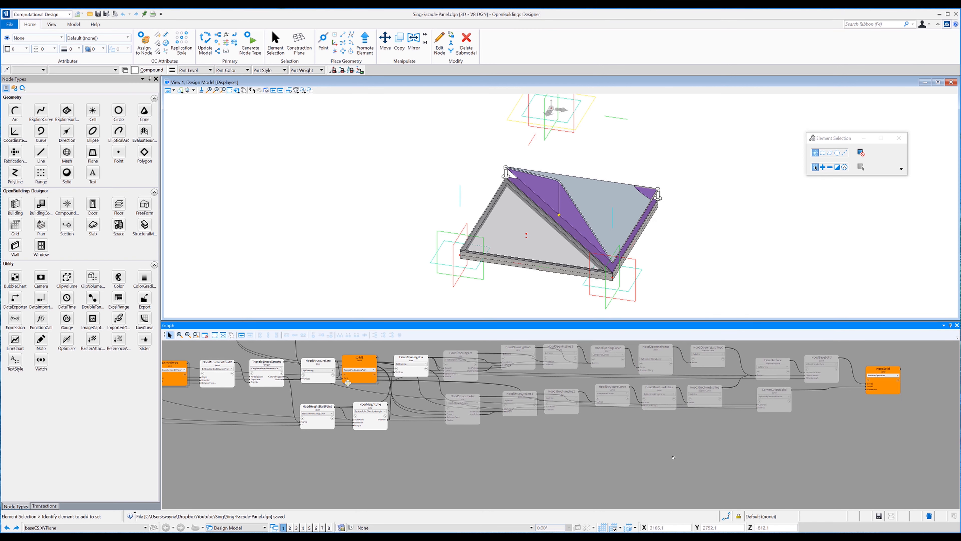
Turn off visibility for the hood structure offset, polygon, line and height nodes and the HoodOpeningLine node.
middle_drag(562, 455, 827, 464)
ctrl+drag(643, 452, 591, 426)
ctrl+drag(569, 350, 488, 379)
ctrl+click(677, 373)
ctrl+drag(410, 481, 350, 389)
right_click(348, 387)
click(370, 309)
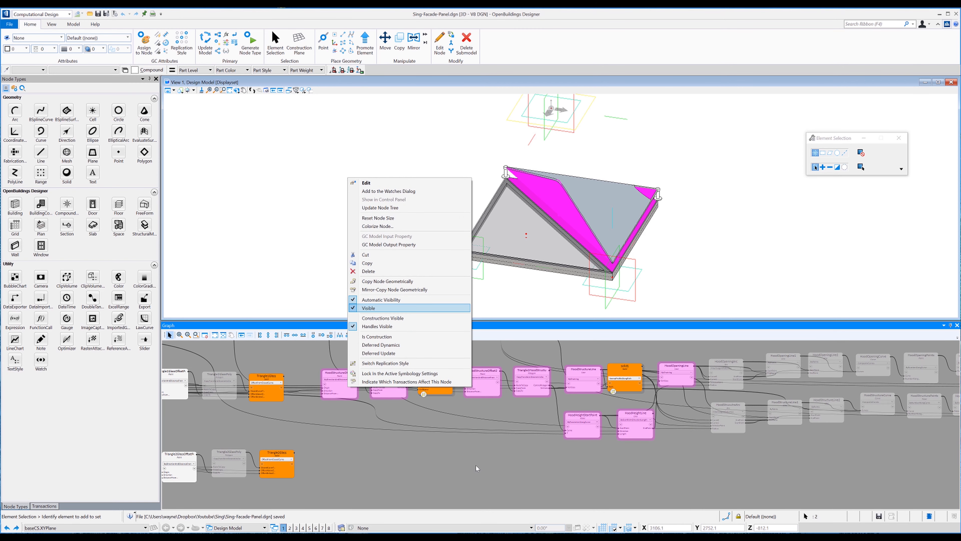
click(474, 468)
Turn off visibility for the remaining Triangle1 and Triangle2 construction nodes, keeping the orange output solids shown, and save the file.
middle_drag(466, 468, 908, 438)
drag(672, 468, 560, 362)
ctrl+drag(307, 504, 303, 362)
right_click(624, 363)
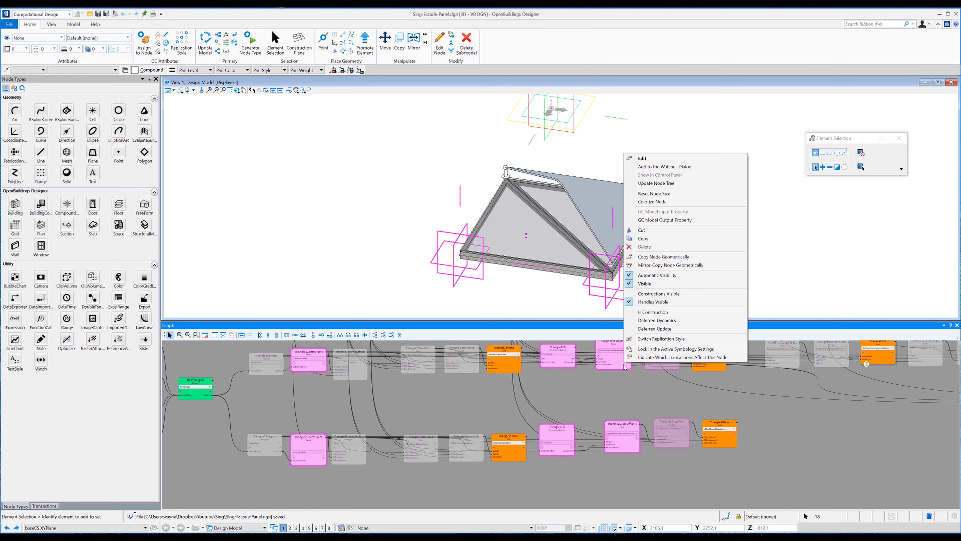
click(670, 284)
scroll(601, 405, down, 5)
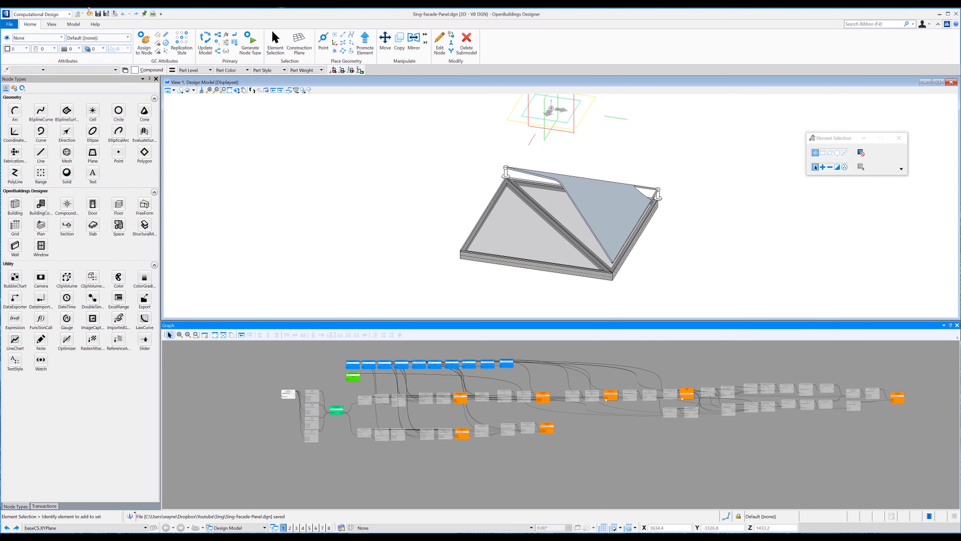
click(98, 15)
Start generating a node type named DynamicFacadePanel and pick BasePolygon from the graph as its input property.
click(73, 24)
click(114, 43)
text(DynamicFacadePanel)
click(645, 128)
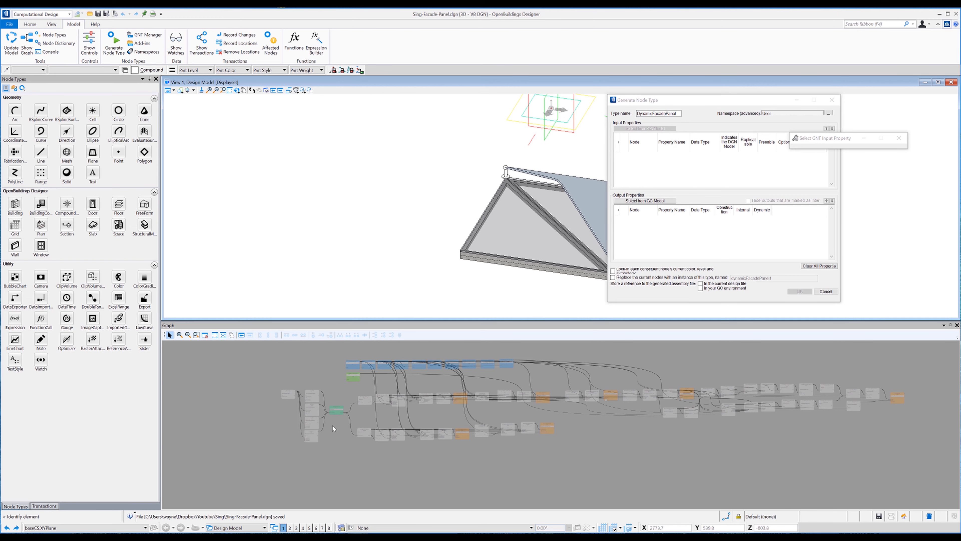
scroll(333, 425, up, 5)
click(351, 378)
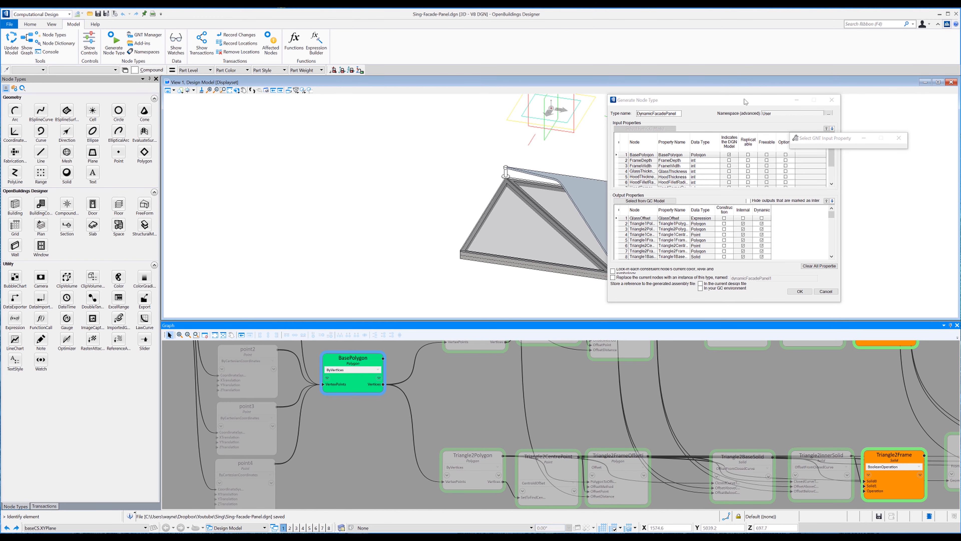
Make the BasePolygon input replicatable and the FrameDepth input optional with an initial value of 100.
drag(744, 102, 627, 105)
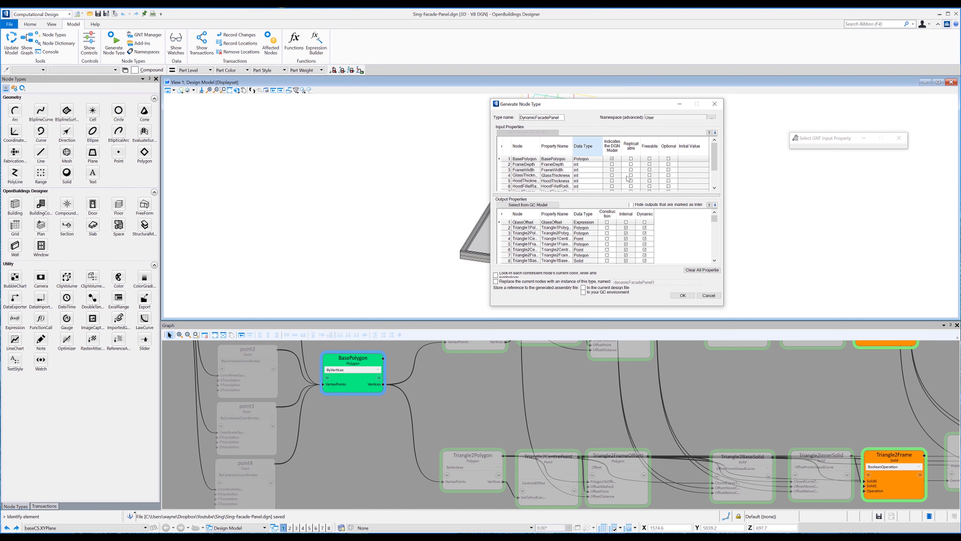
click(633, 160)
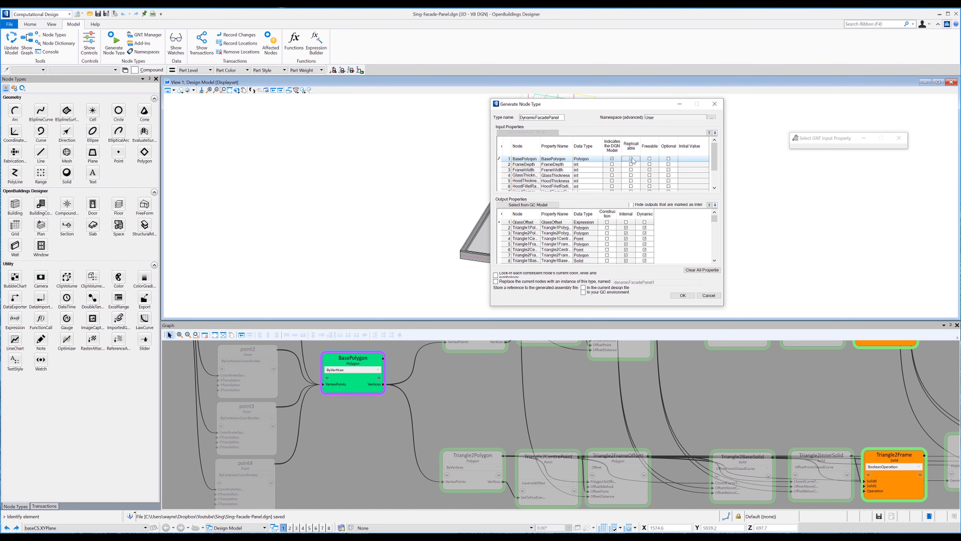
middle_drag(624, 401, 609, 487)
middle_drag(610, 375, 610, 496)
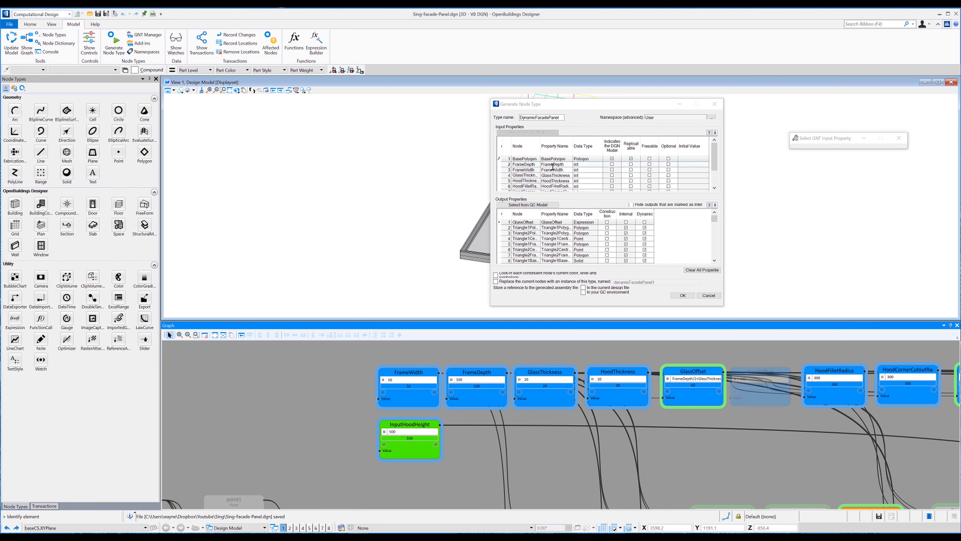
click(669, 164)
click(687, 165)
text(100)
Make the FrameWidth and GlassThickness inputs optional, with initial values of 50 and 20 respectively.
click(668, 170)
click(685, 170)
text(50)
click(669, 175)
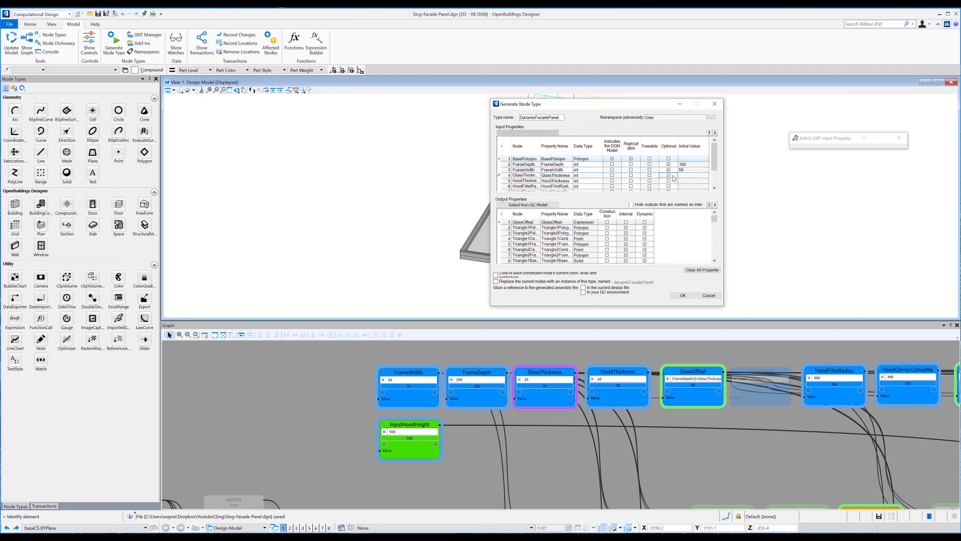
click(689, 176)
text(20)
Make the HoodThickness and HoodFilletRadius inputs optional, with initial values of 20 and 300 respectively.
click(669, 181)
click(684, 181)
text(20)
click(668, 187)
click(685, 186)
text(300)
Make the hood corner cutout input optional with an initial value of 300, and make the InputHoodHeight input replicatable.
scroll(673, 181, down, 1)
click(669, 175)
click(685, 175)
text(300)
click(631, 181)
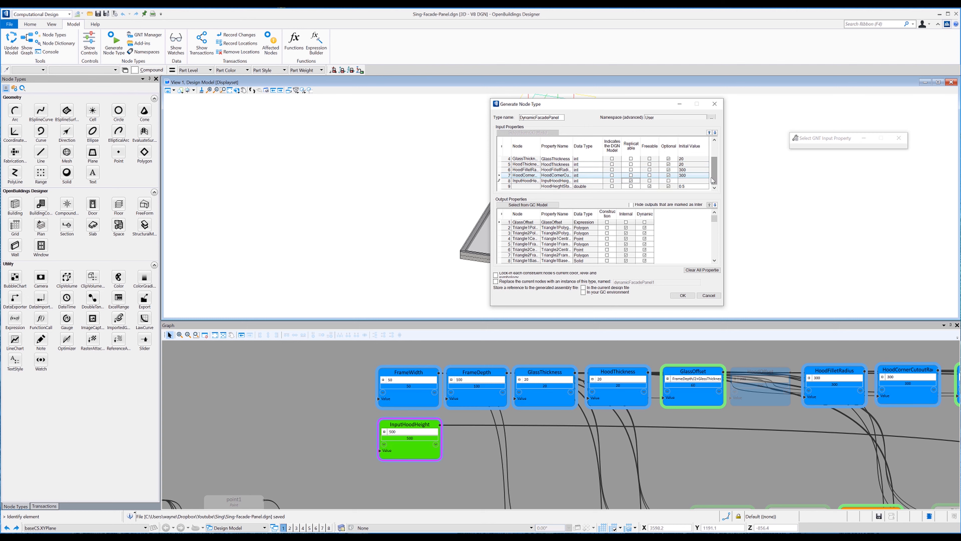
Generate the node type with its assembly file reference stored in the GC environment, and save the file.
drag(713, 179, 714, 161)
click(599, 293)
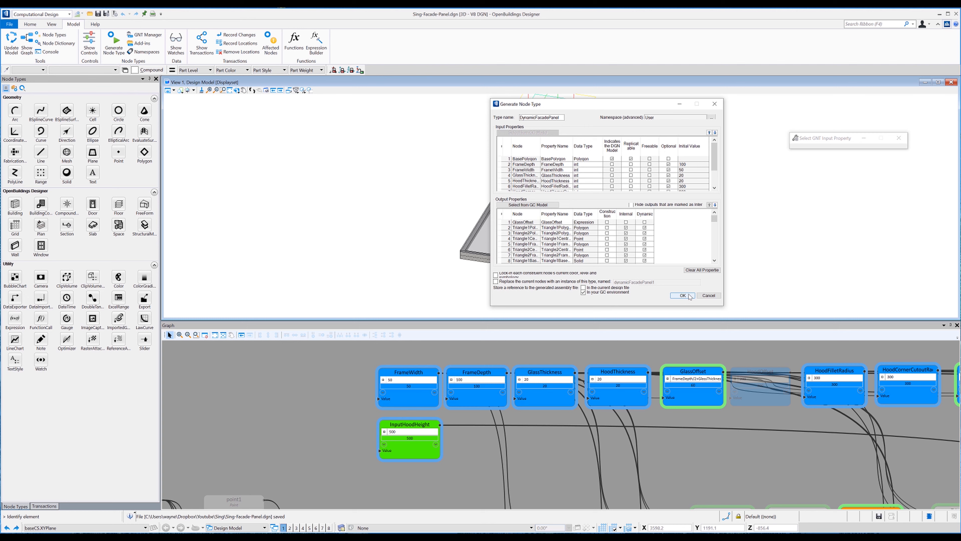
click(688, 295)
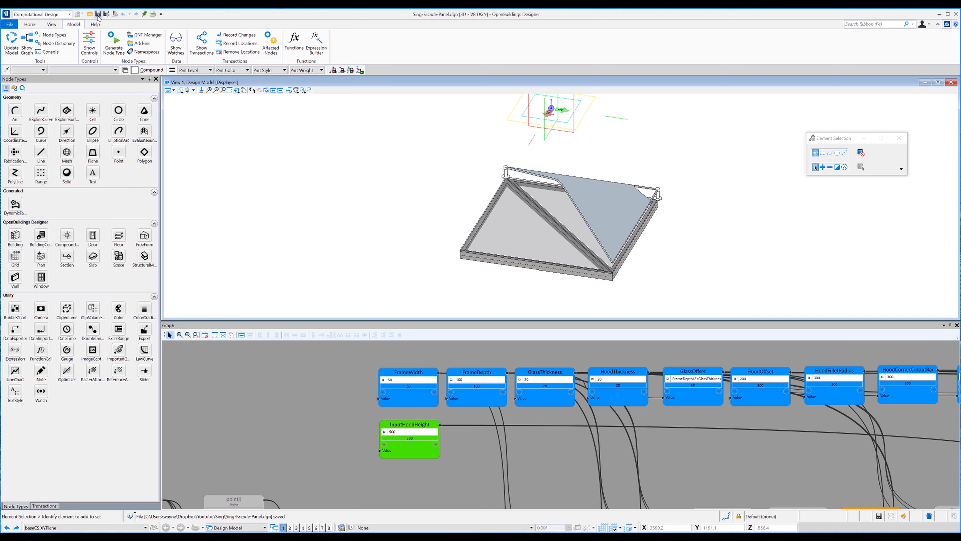
click(98, 15)
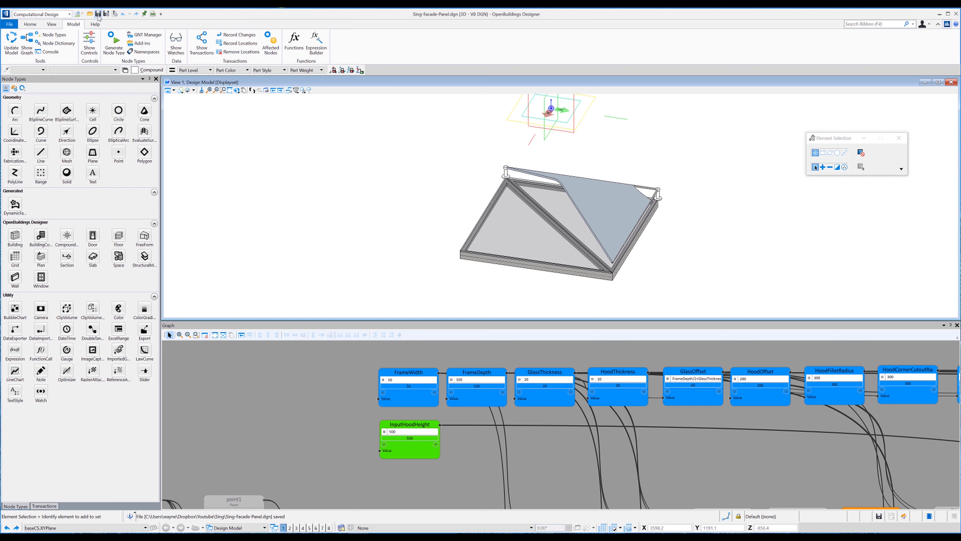